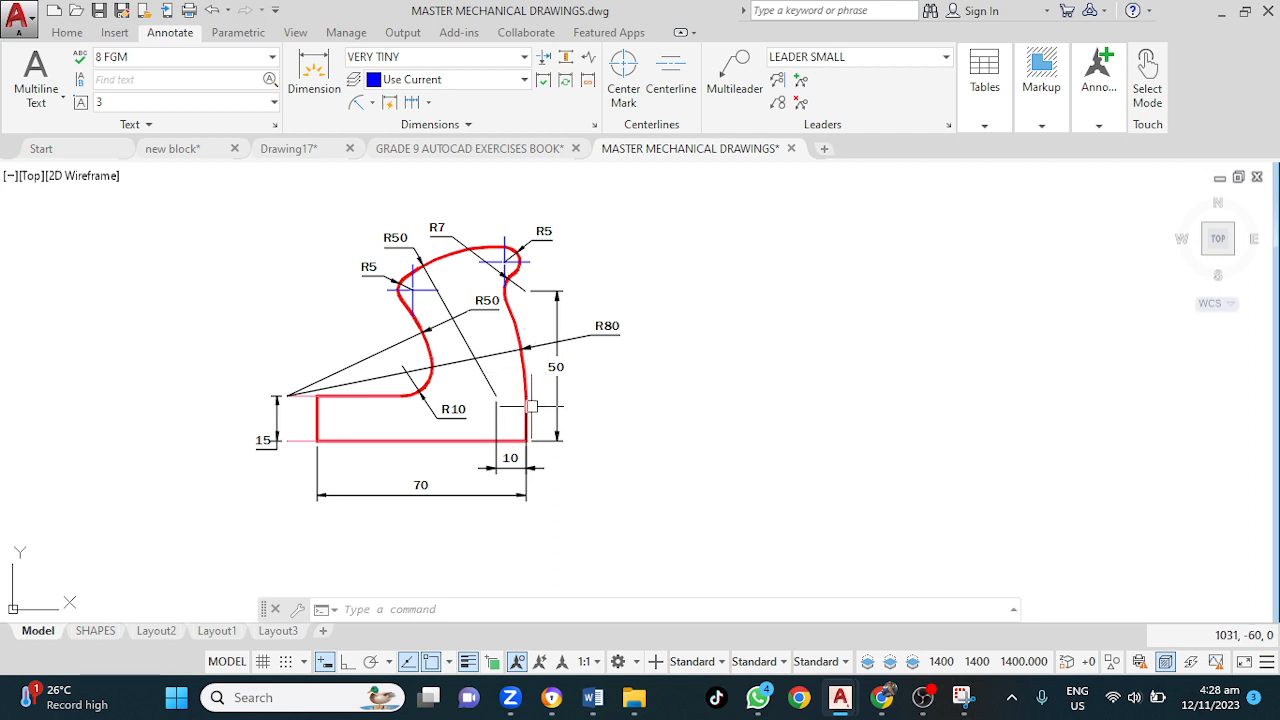
Step: Make CONST 2 the current layer
{"action": "left_click", "coordinate": [528, 405]}
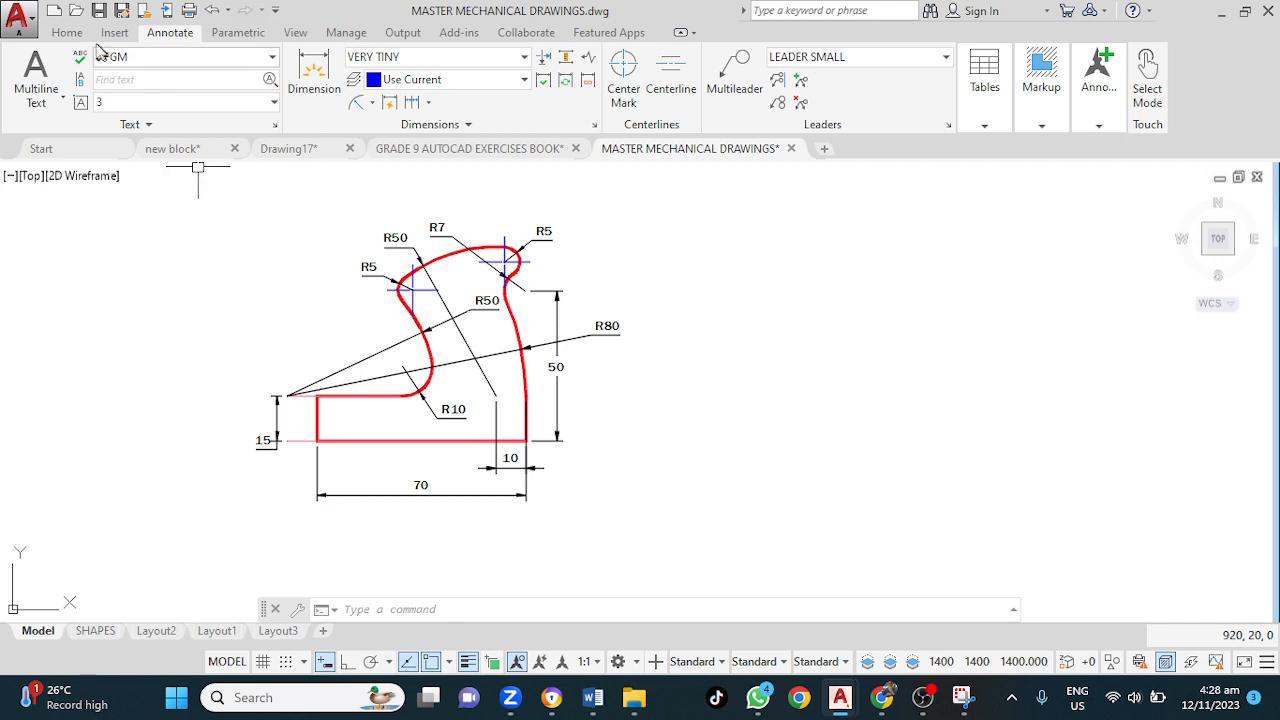
{"action": "left_click", "coordinate": [68, 32]}
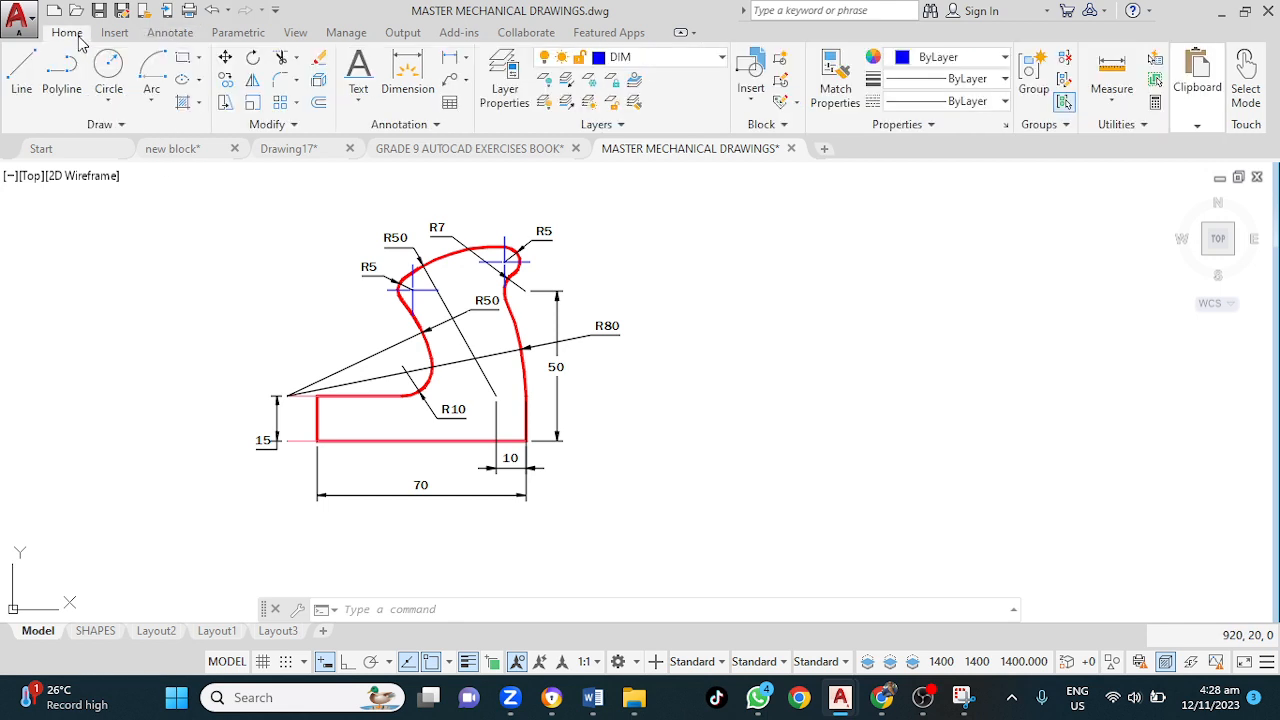
{"action": "left_click", "coordinate": [680, 58]}
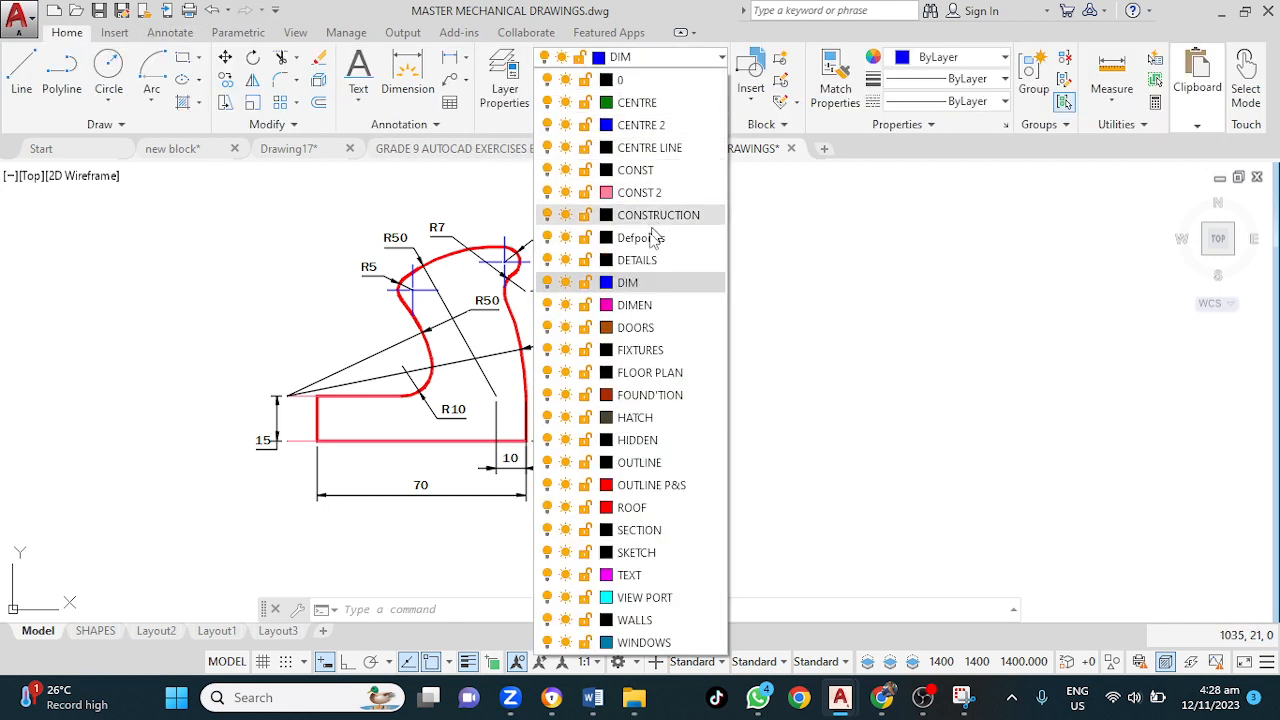
{"action": "left_click", "coordinate": [654, 192]}
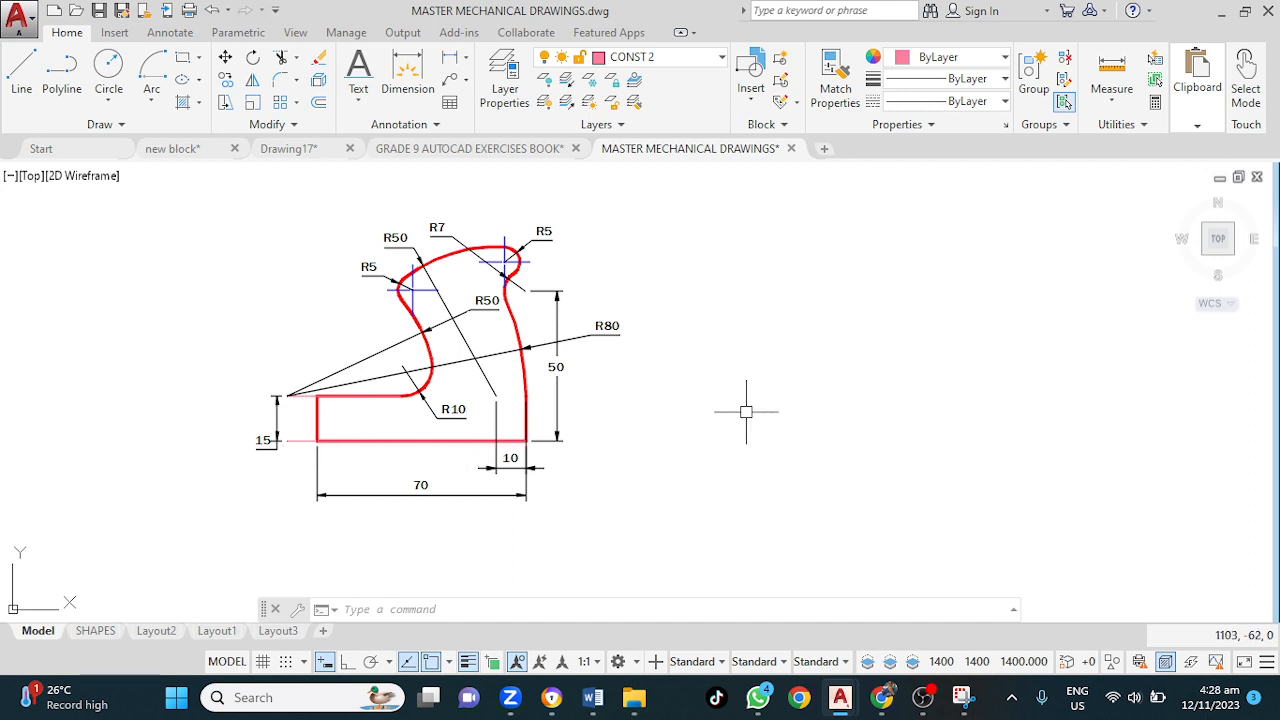
Step: Draw a 70 by 15 rectangle in the empty space beside the dimensioned reference drawing
{"action": "type", "text": "r"}
{"action": "key", "text": "Return"}
{"action": "left_click", "coordinate": [712, 440]}
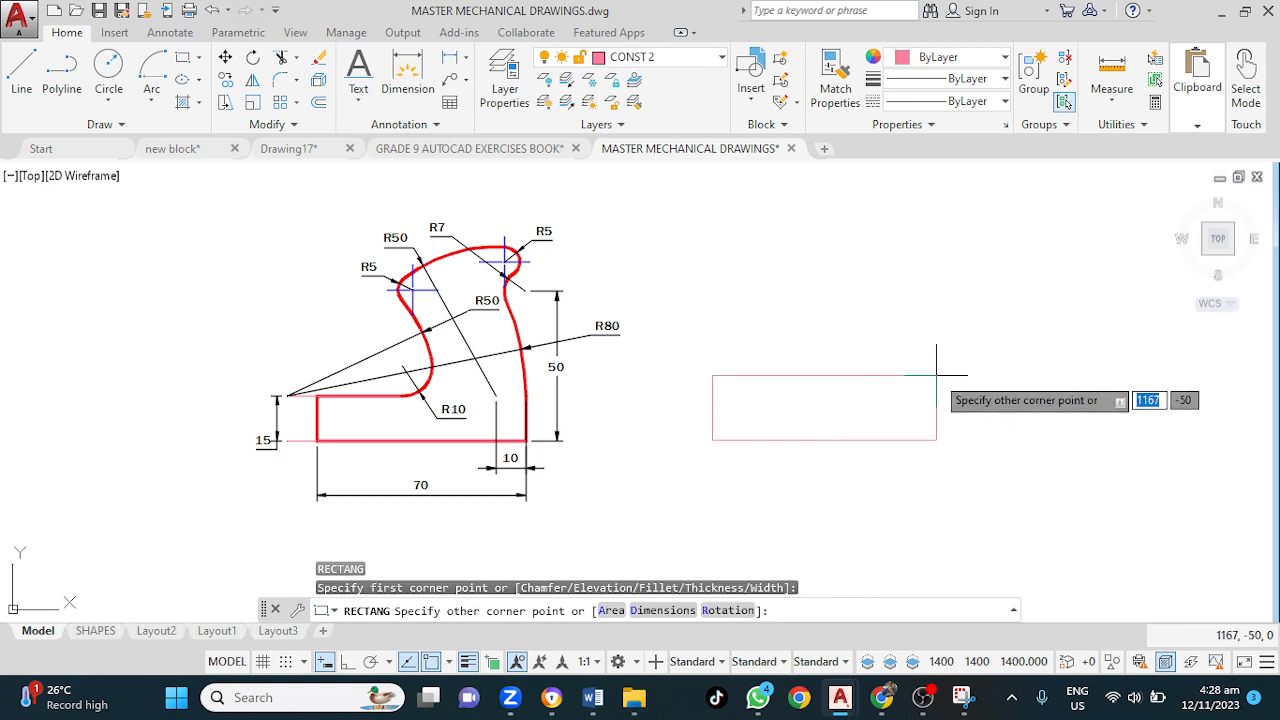
{"action": "type", "text": "@70"}
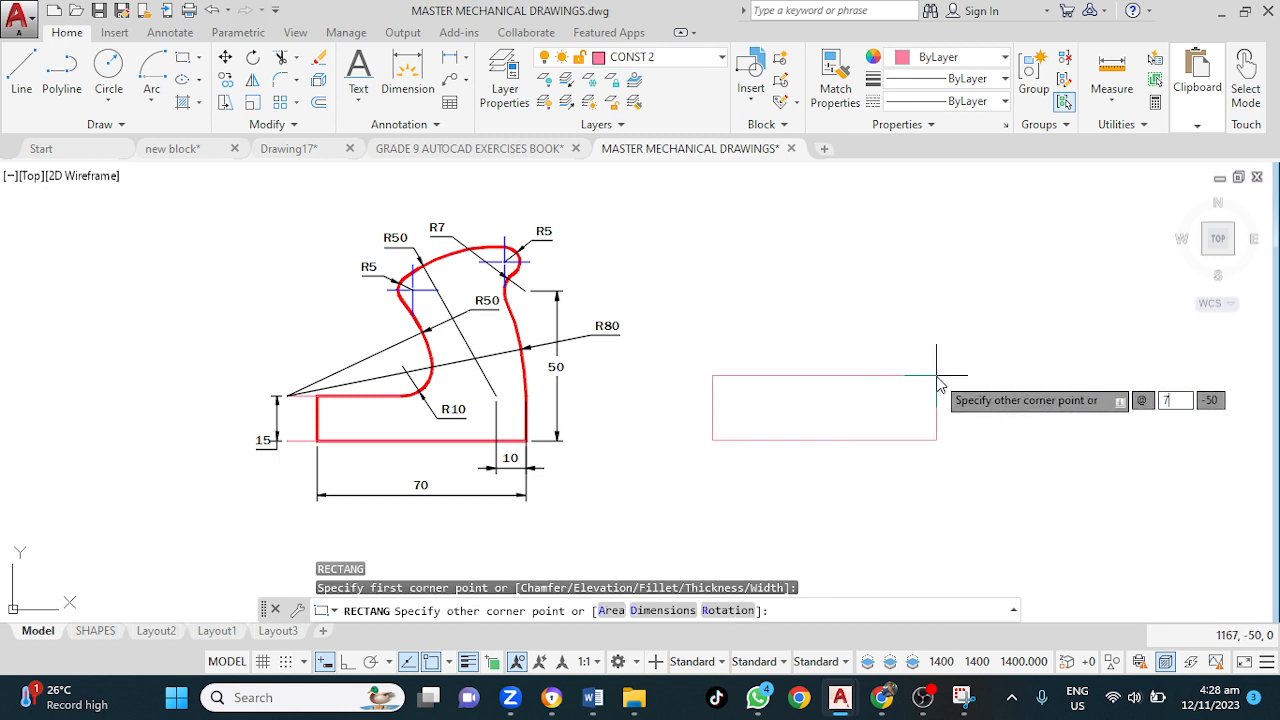
{"action": "key", "text": "Tab"}
{"action": "type", "text": "1"}
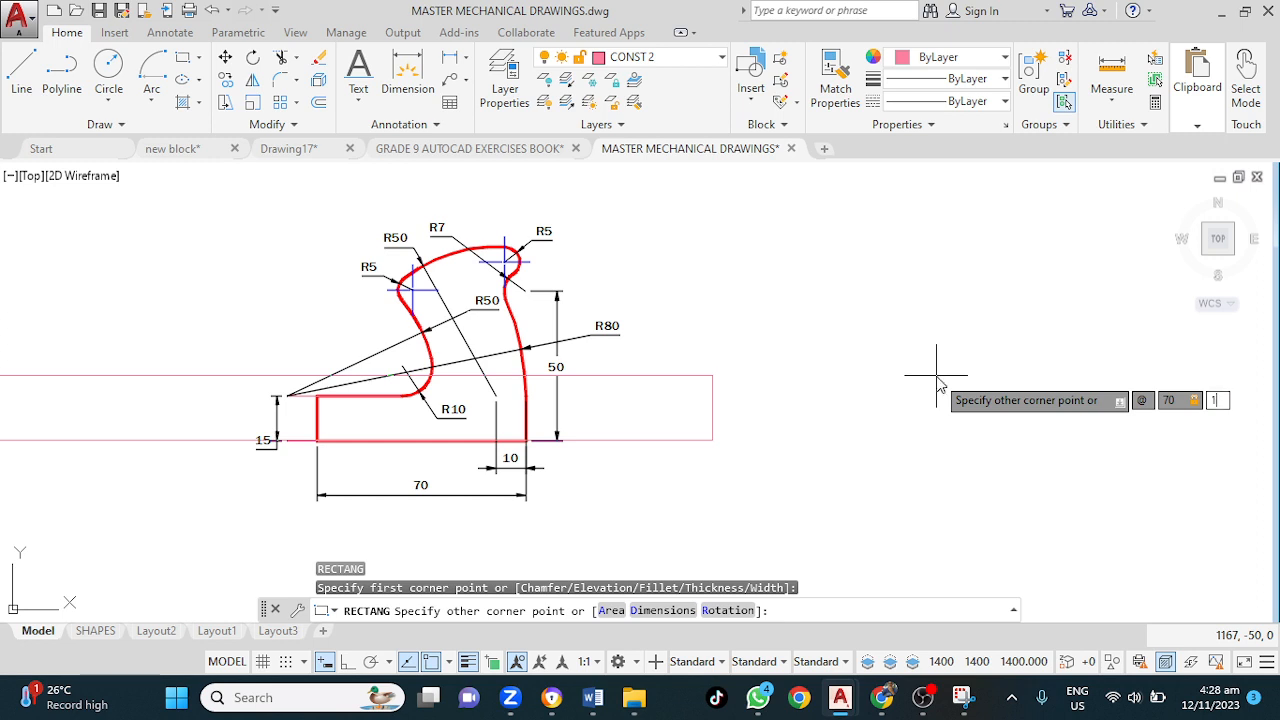
{"action": "key", "text": "Return"}
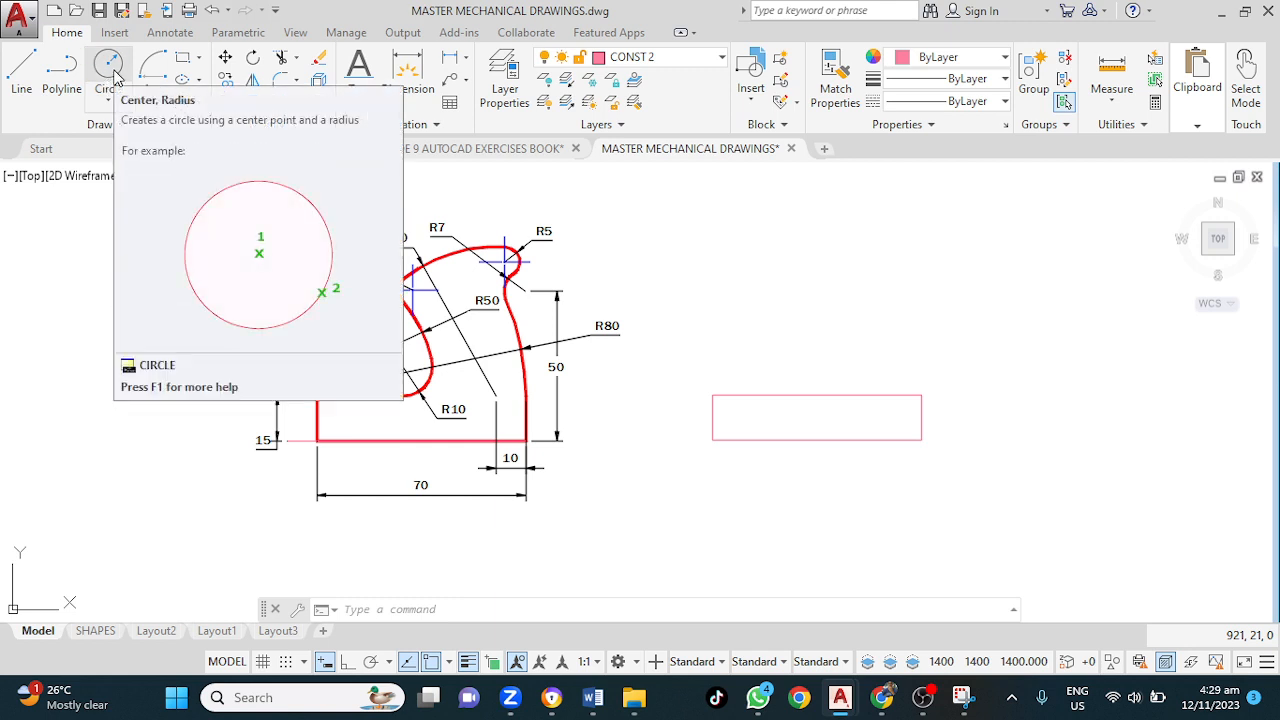
Step: Draw a two-point circle of diameter 80 extending horizontally left from the new rectangle's upper-right corner
{"action": "left_click", "coordinate": [115, 77]}
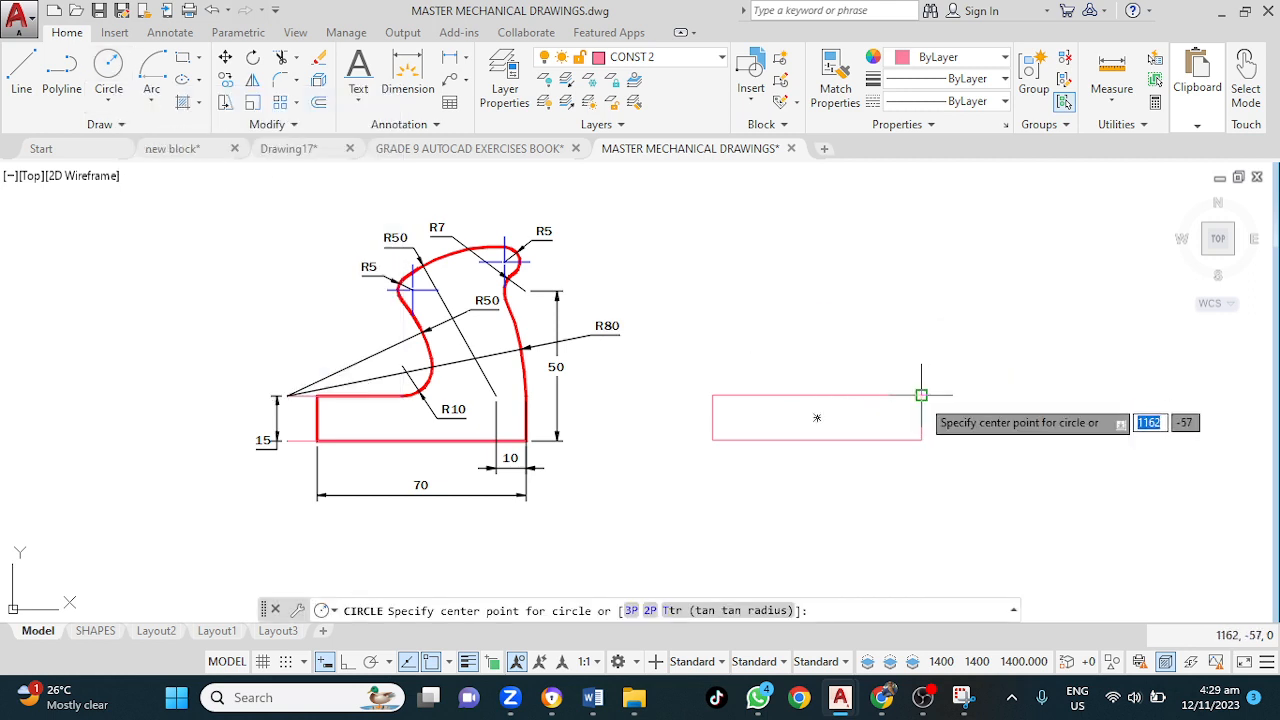
{"action": "left_click", "coordinate": [650, 610]}
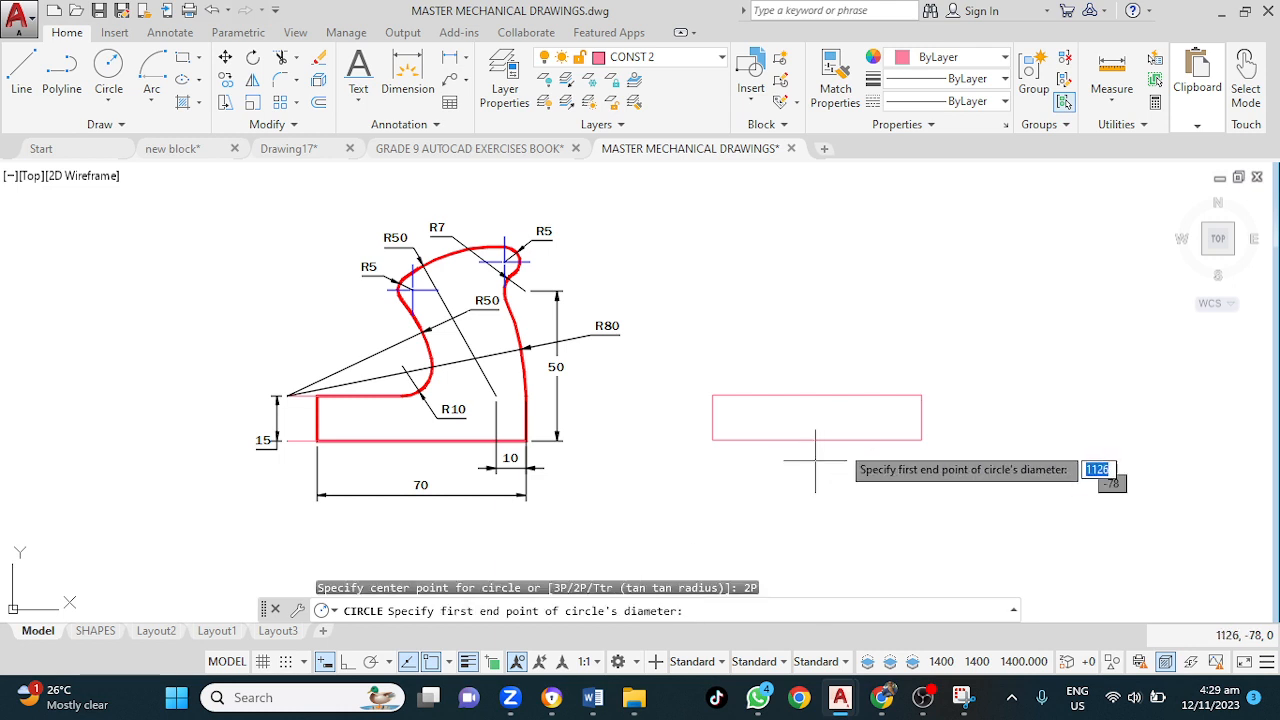
{"action": "left_click", "coordinate": [921, 395]}
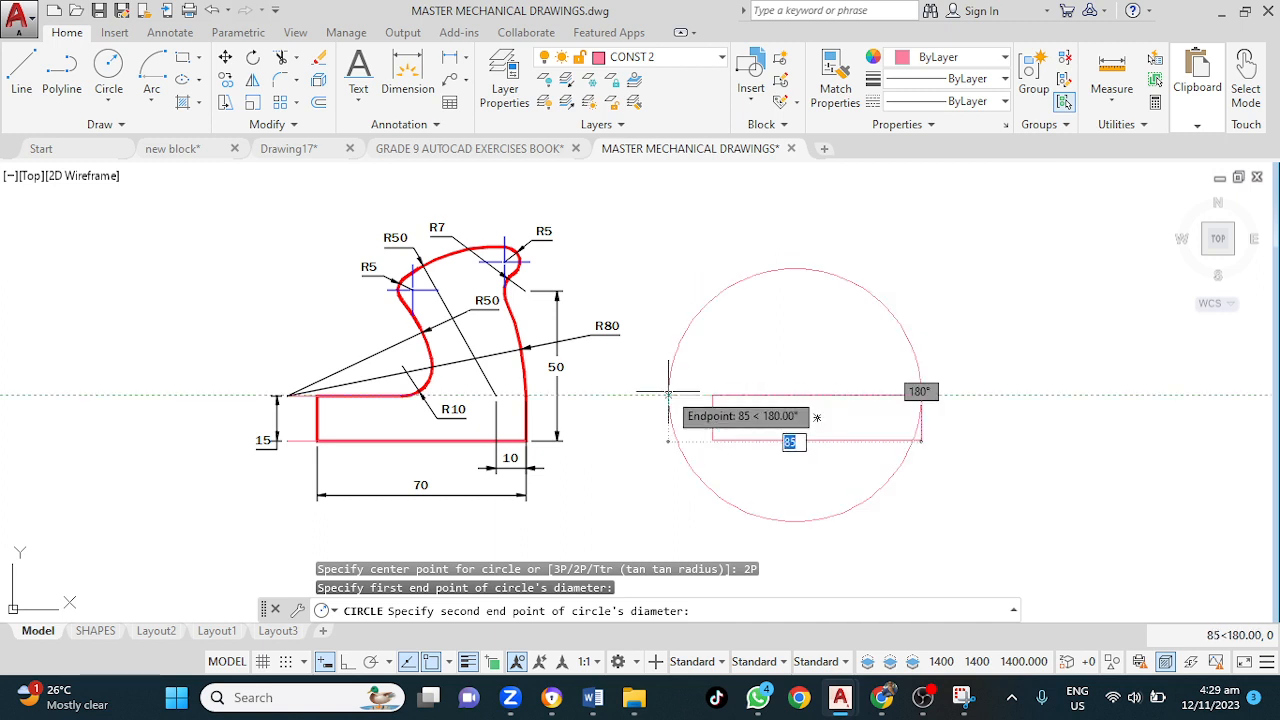
{"action": "type", "text": "8"}
{"action": "key", "text": "Return"}
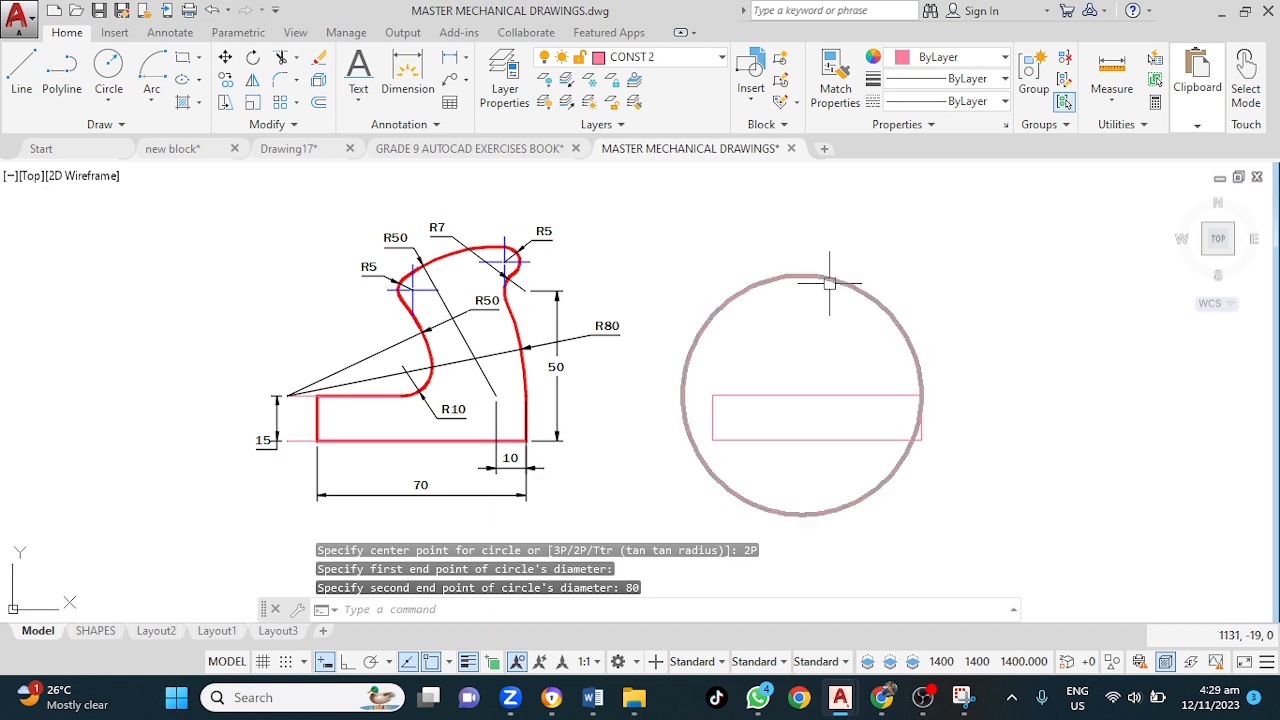
{"action": "mouse_move", "coordinate": [835, 283]}
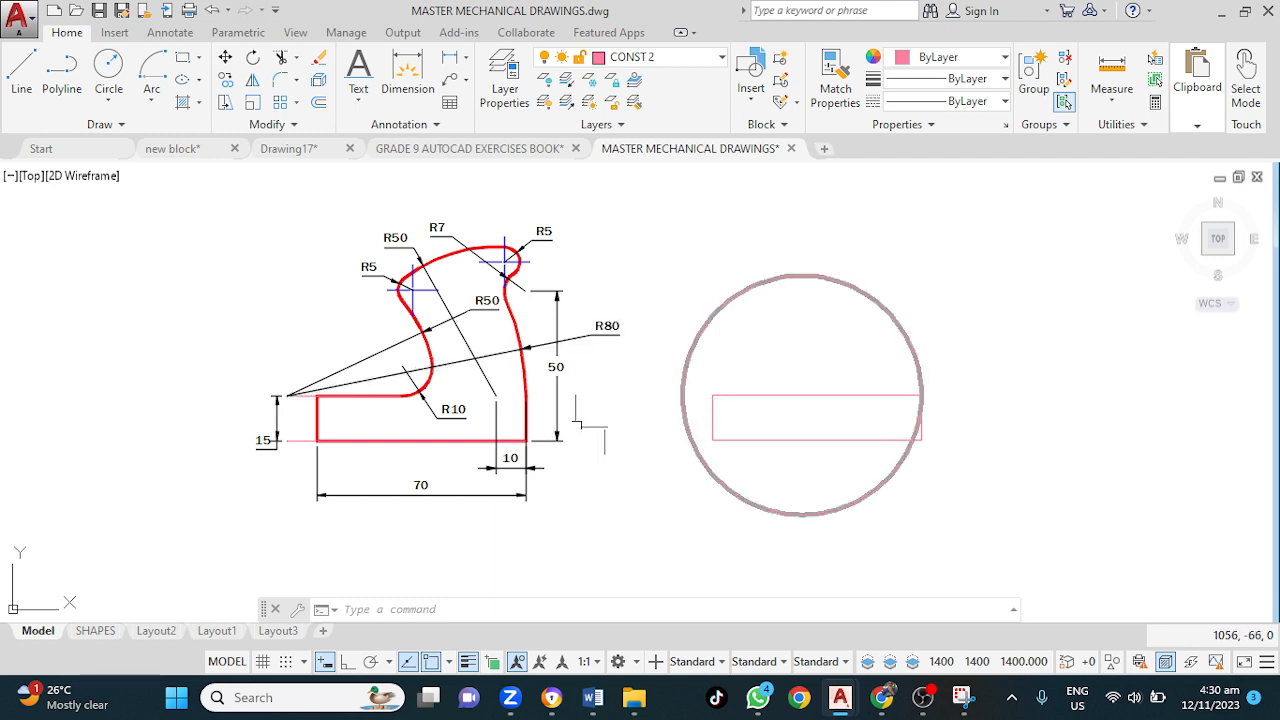
{"action": "left_click", "coordinate": [510, 466]}
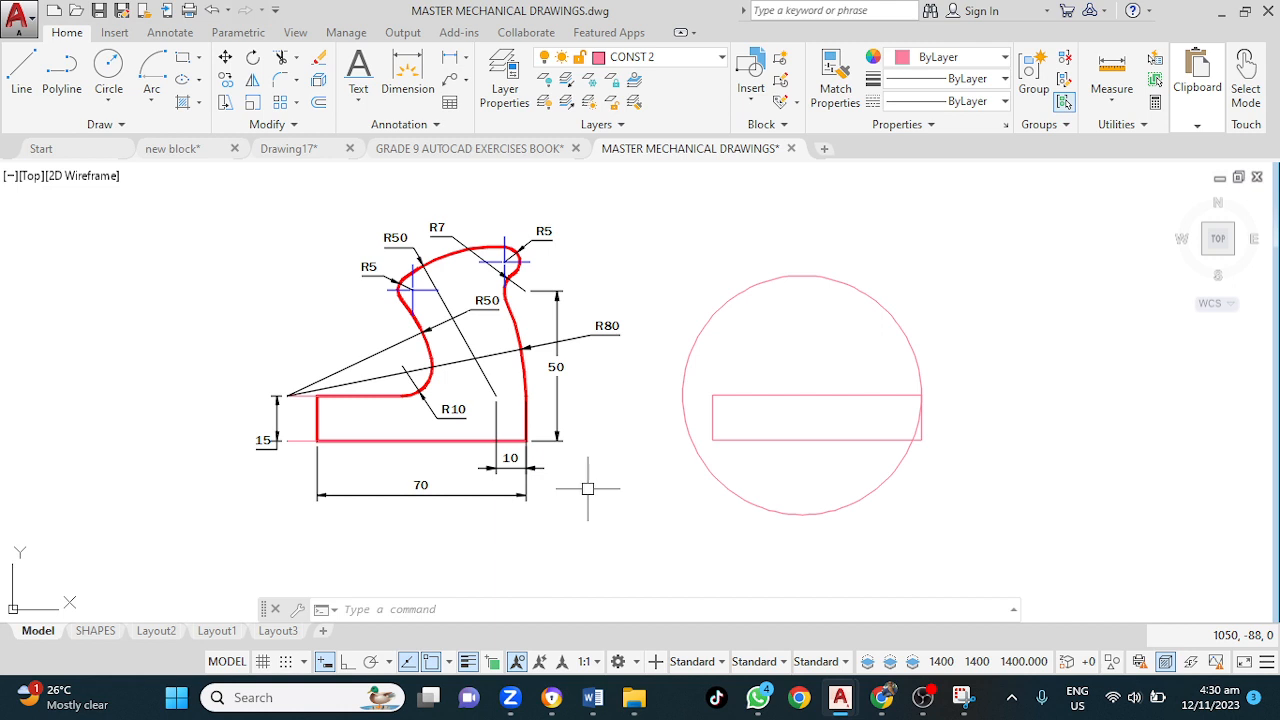
Step: Draw a circle of radius 80 centred on the 80-diameter circle's left quadrant, and delete the smaller circle
{"action": "key", "text": "Return"}
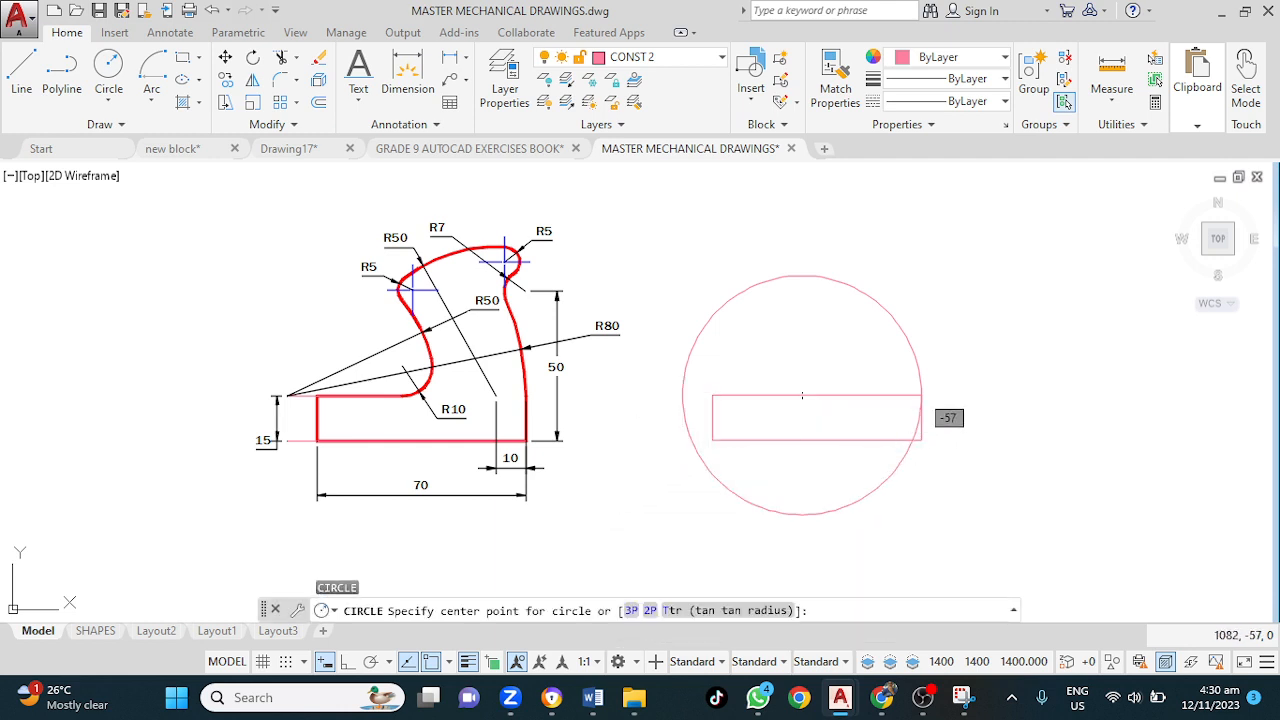
{"action": "left_click", "coordinate": [682, 395]}
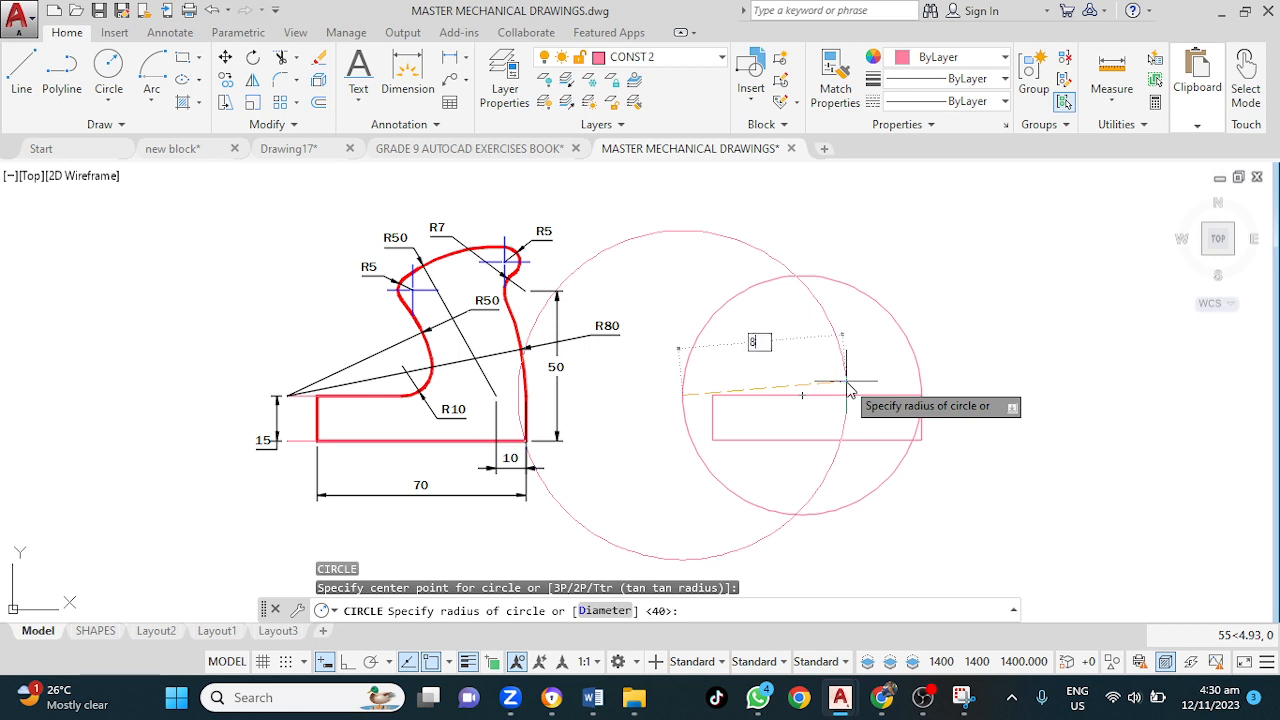
{"action": "key", "text": "Return"}
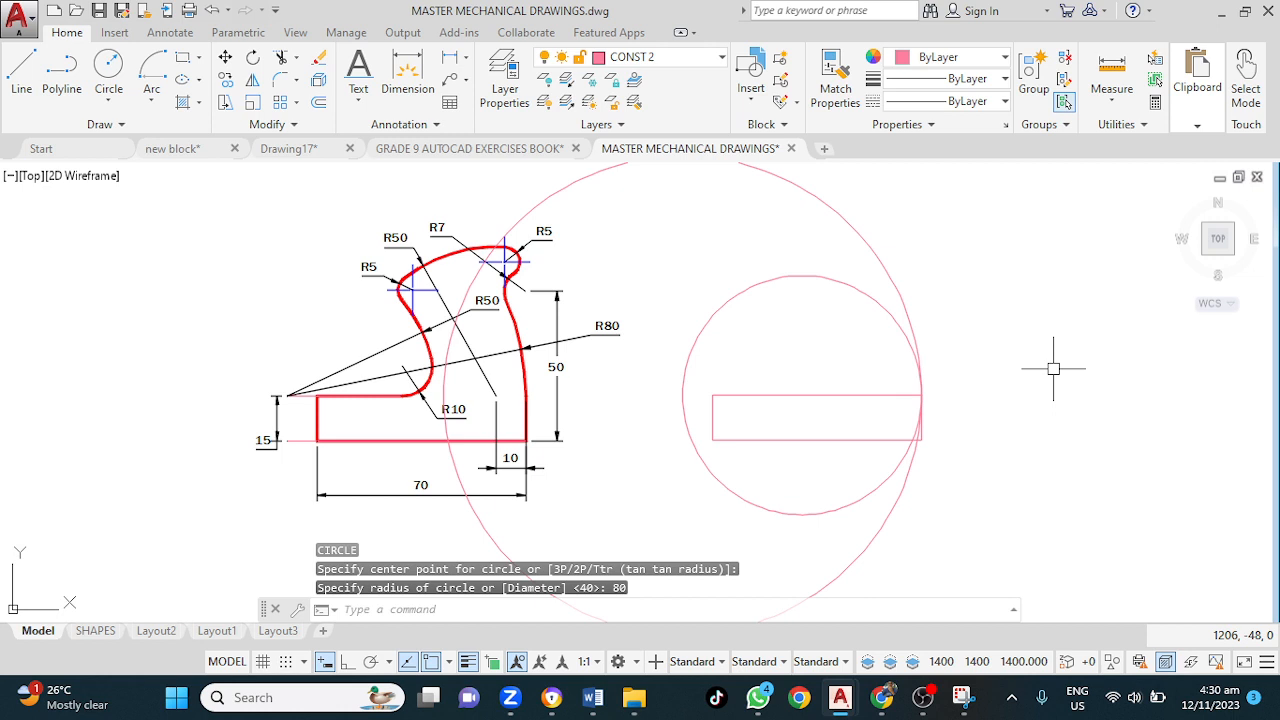
{"action": "left_click", "coordinate": [797, 274]}
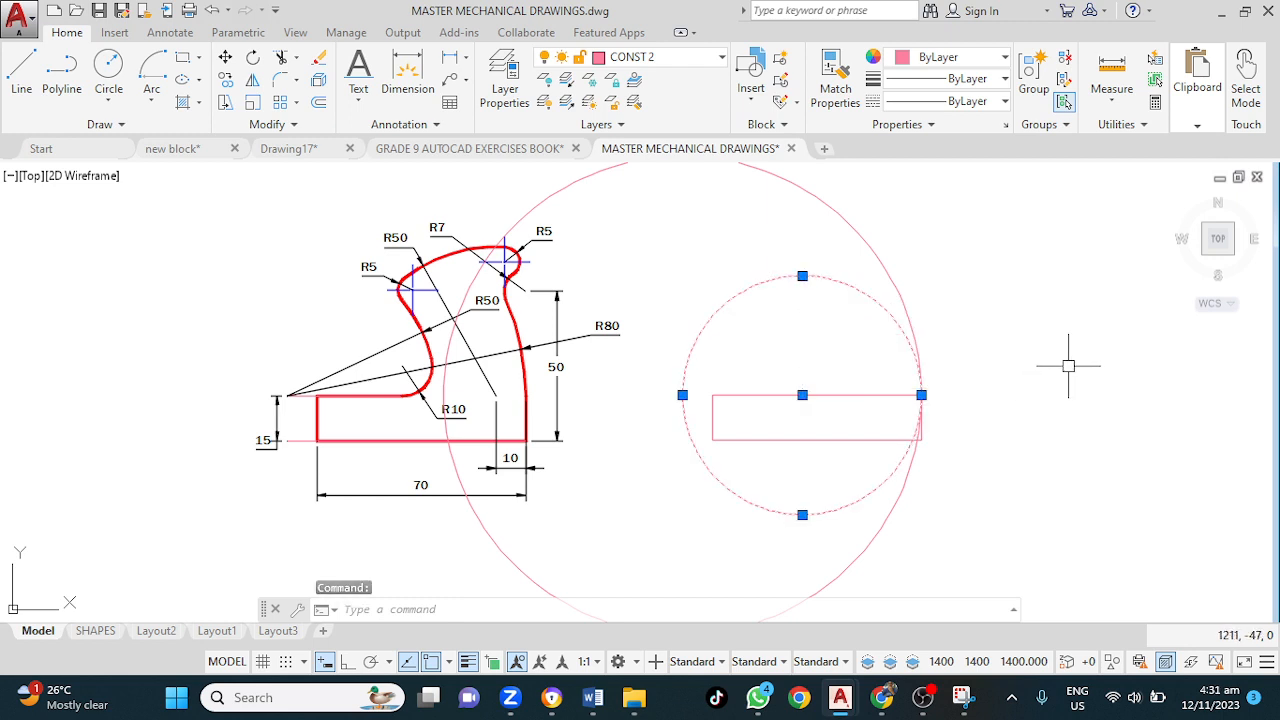
{"action": "key", "text": "Delete"}
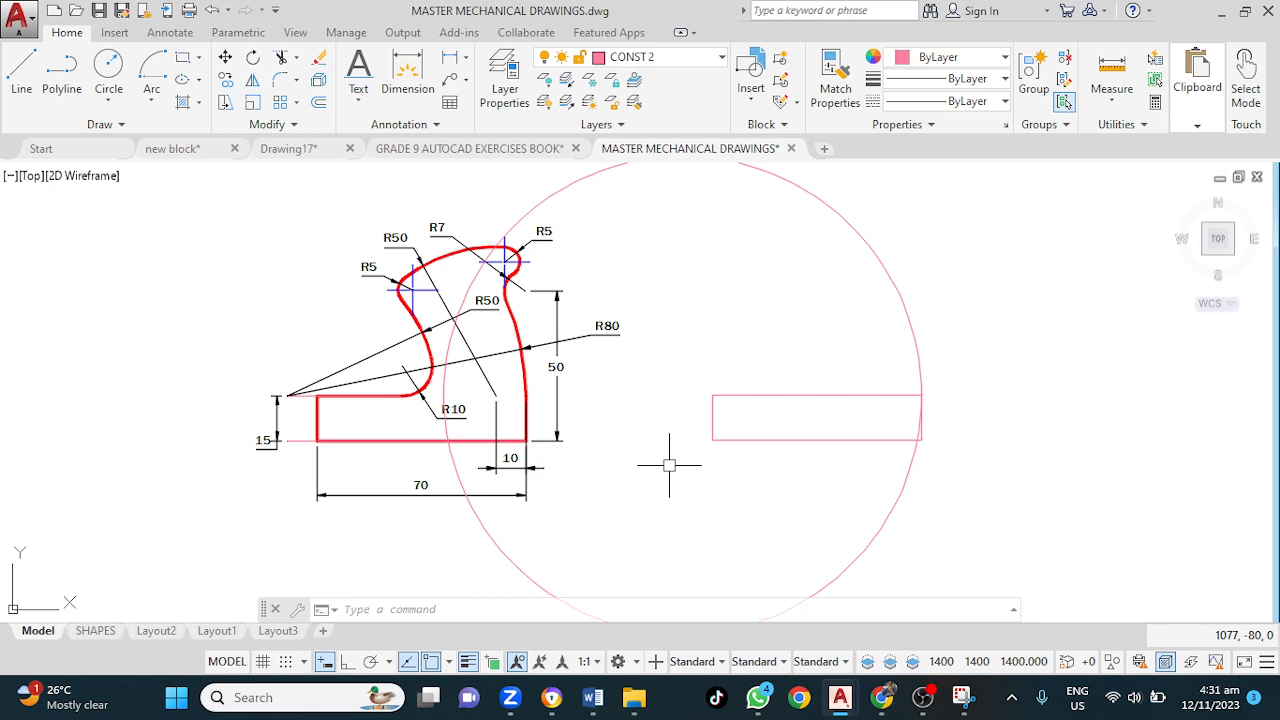
Step: With Ortho on, draw a horizontal line from the rectangle's lower-left corner along its base to beyond the right side
{"action": "type", "text": "l"}
{"action": "key", "text": "Return"}
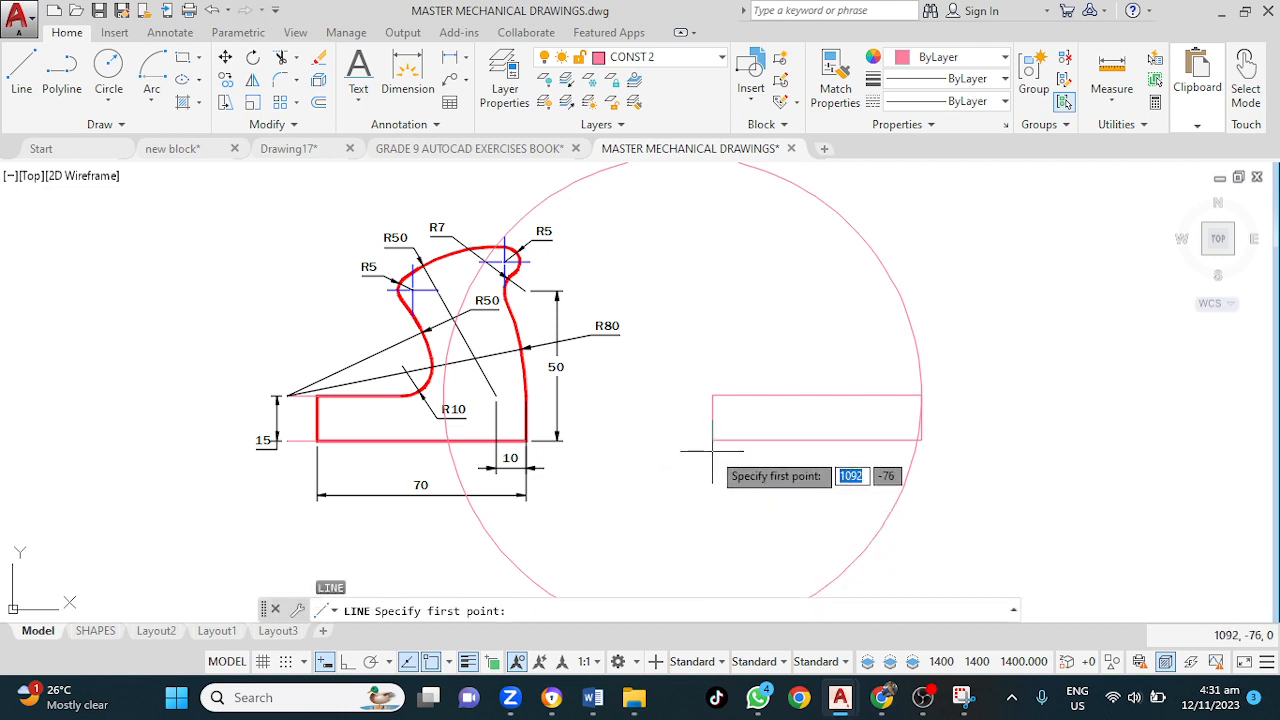
{"action": "left_click", "coordinate": [712, 440]}
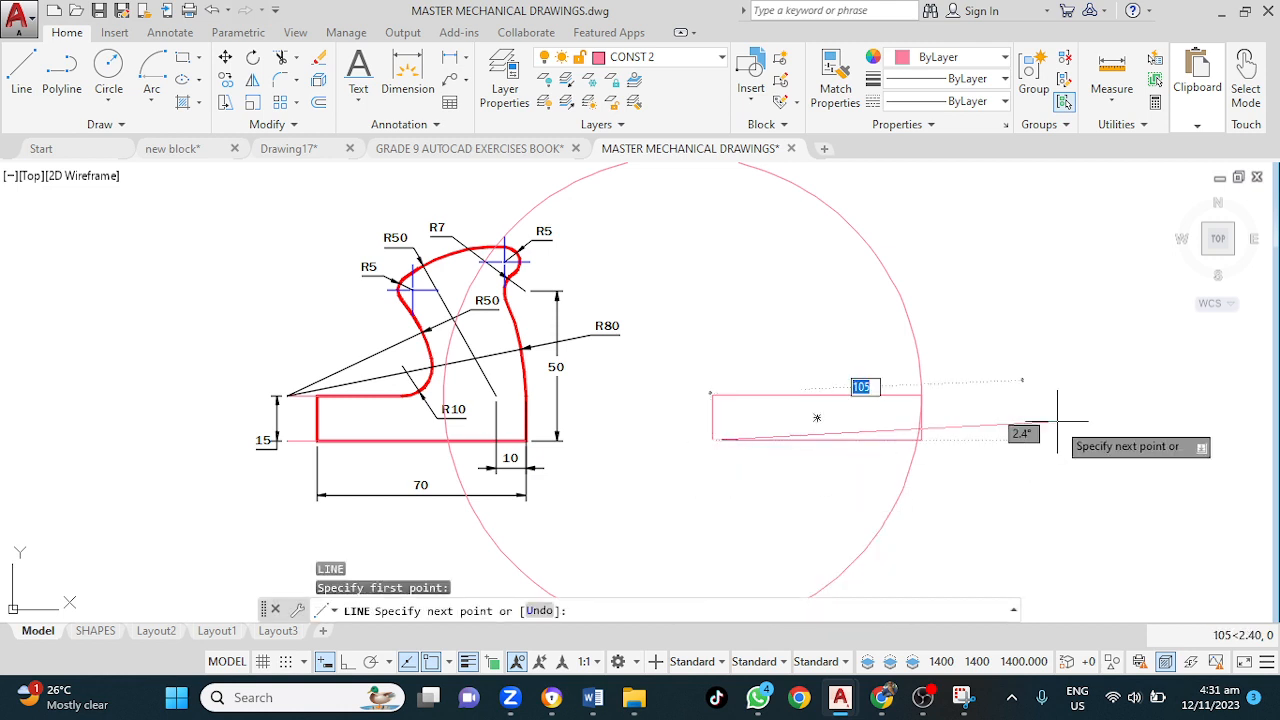
{"action": "left_click", "coordinate": [348, 662]}
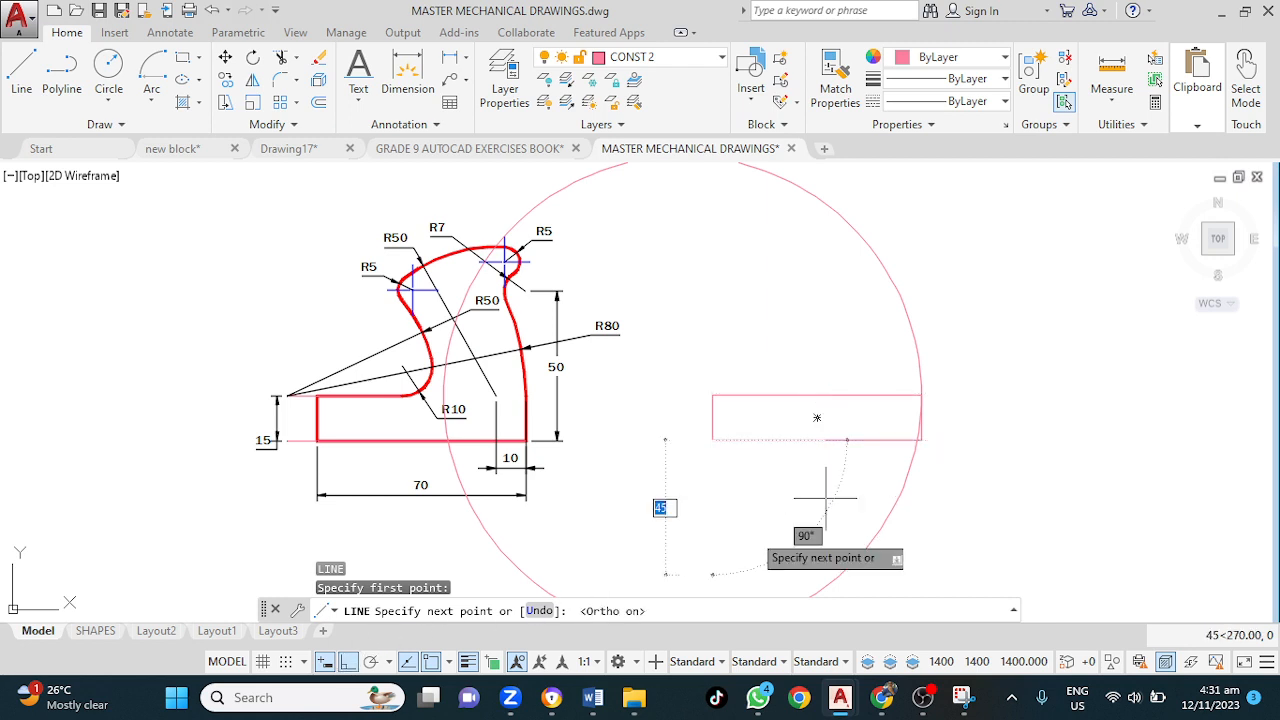
{"action": "left_click", "coordinate": [1008, 438]}
{"action": "key", "text": "Return"}
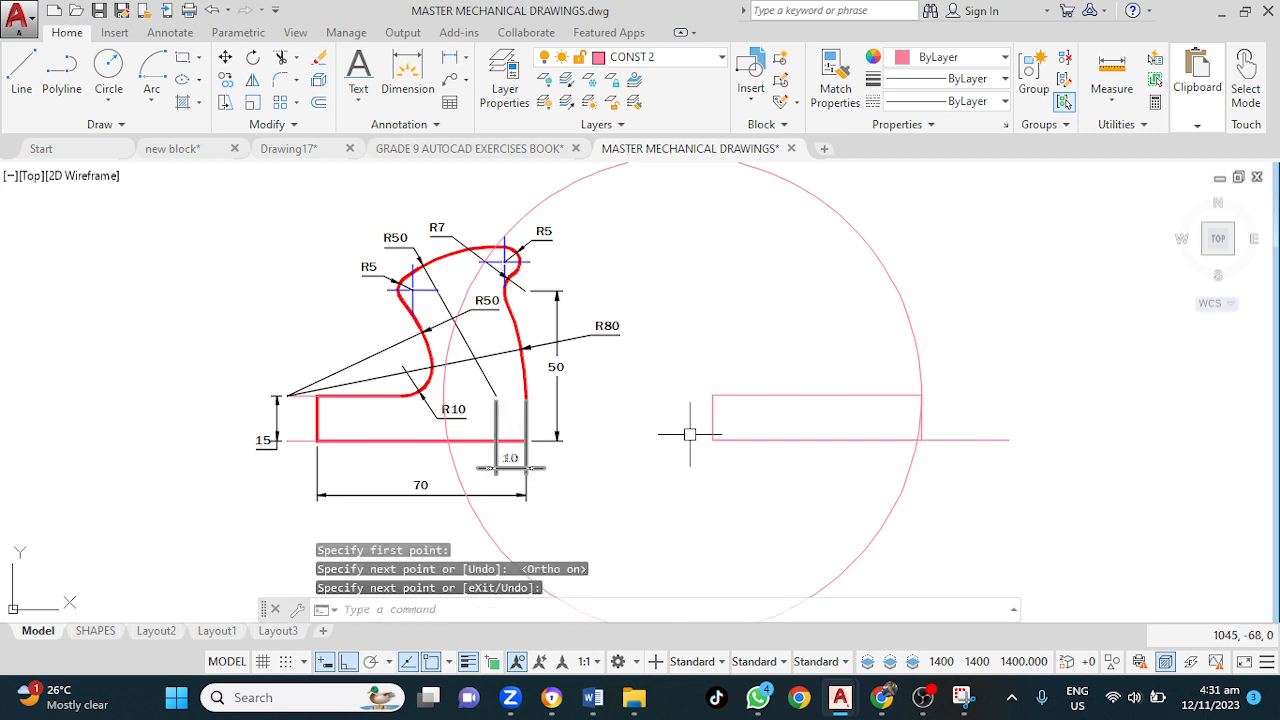
Step: Offset the horizontal base line upward by 50
{"action": "left_click", "coordinate": [970, 440]}
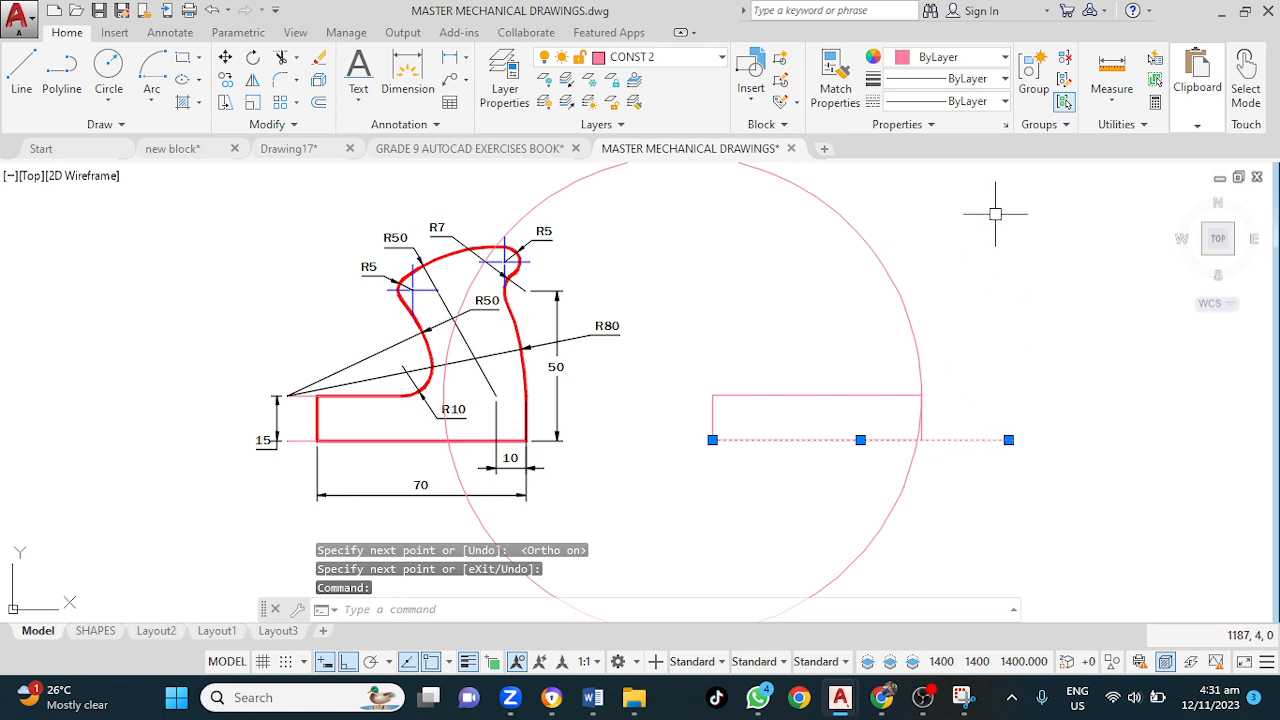
{"action": "type", "text": "o"}
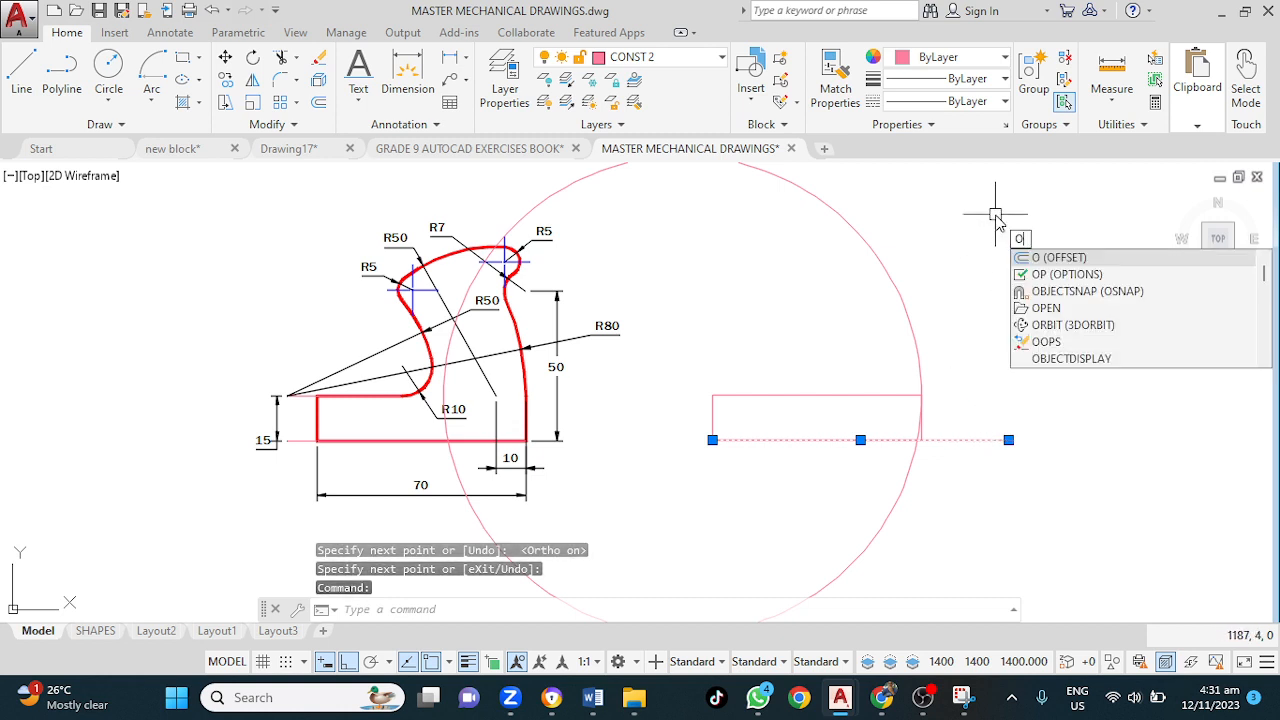
{"action": "key", "text": "Return"}
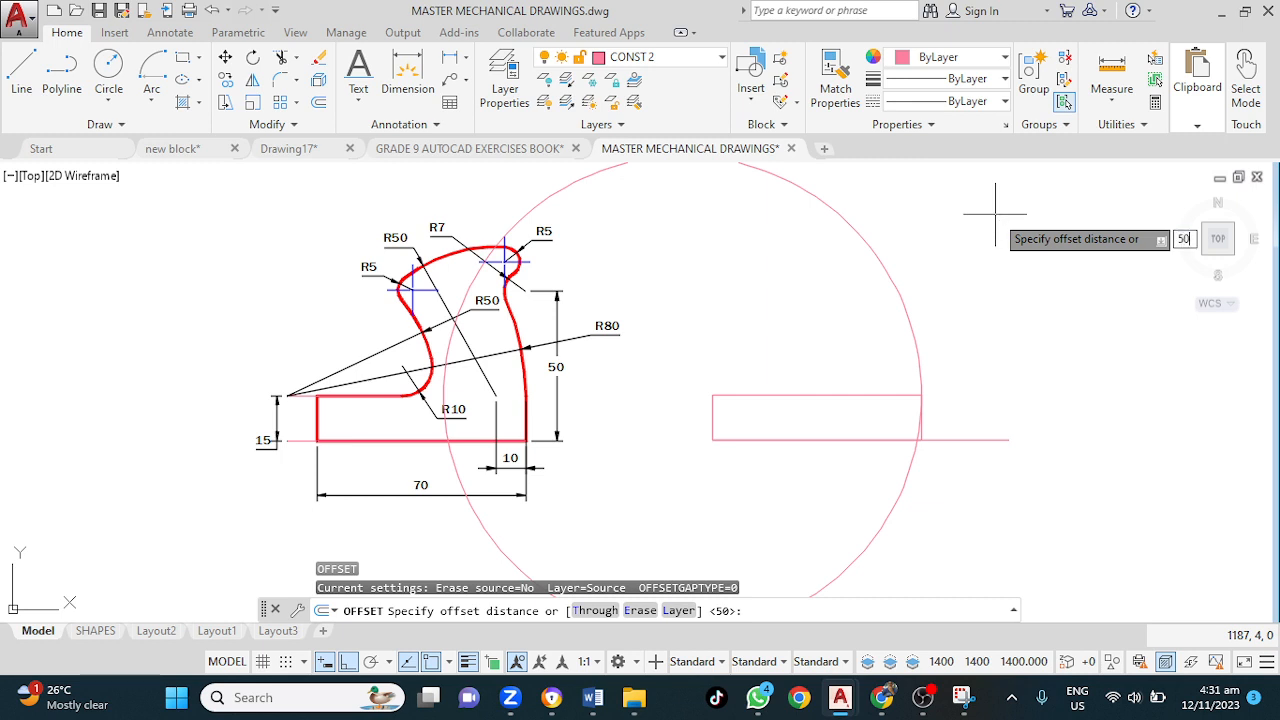
{"action": "key", "text": "Return"}
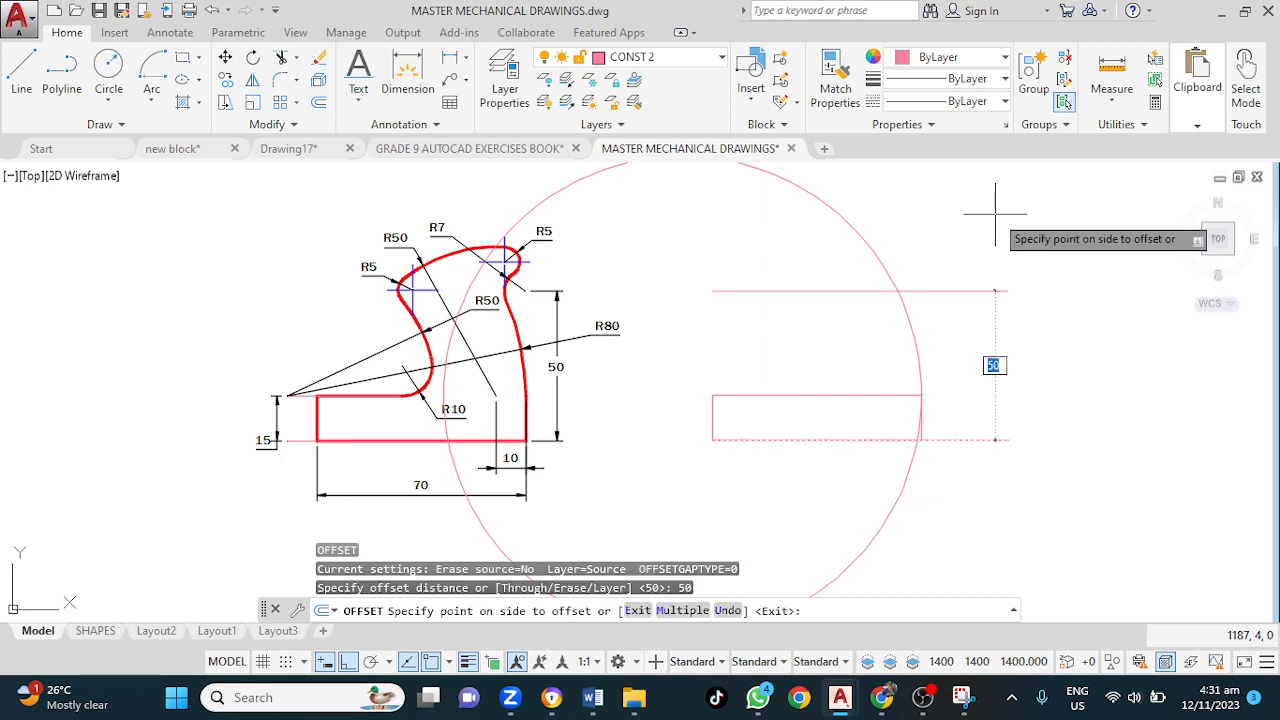
{"action": "left_click", "coordinate": [993, 218]}
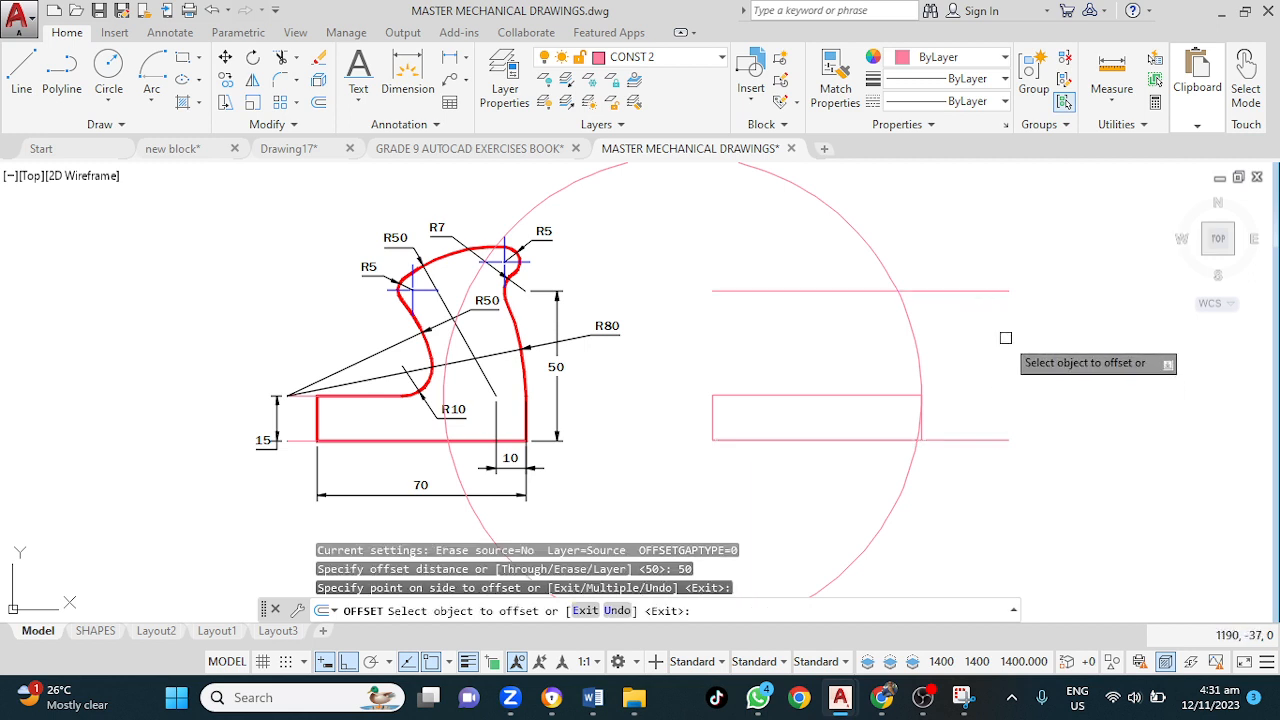
{"action": "key", "text": "Escape"}
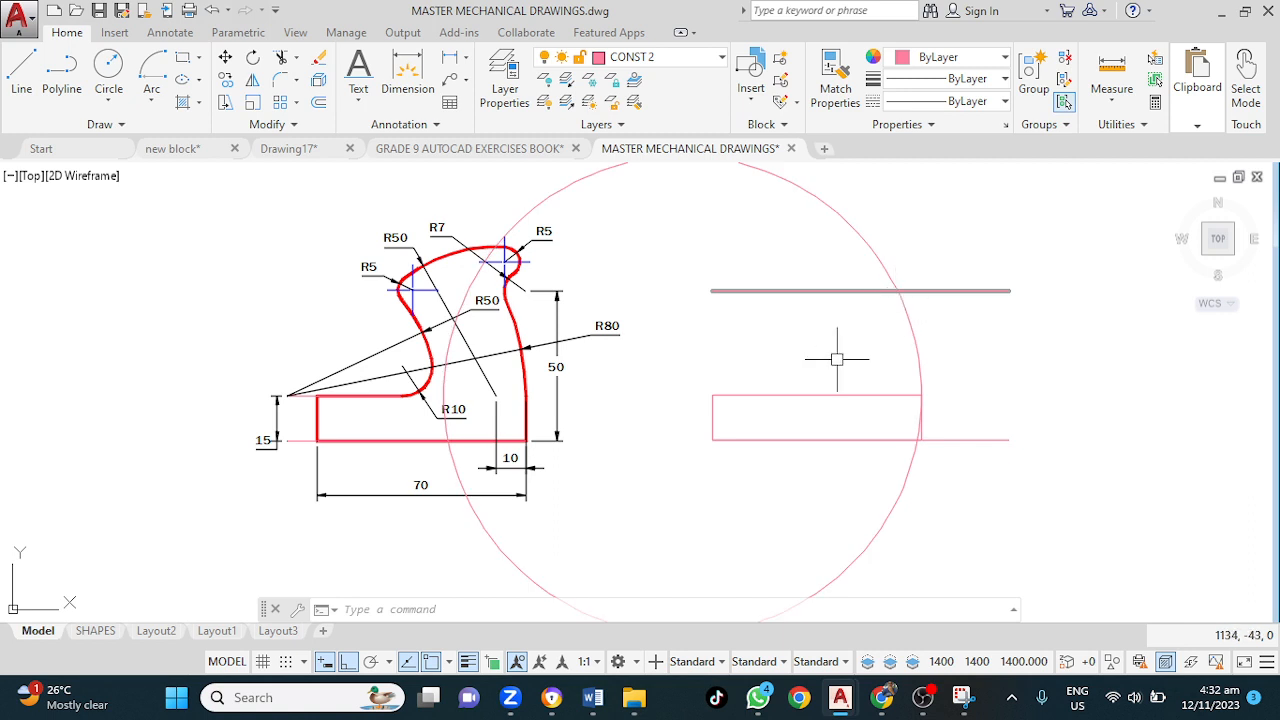
Step: Trim the offset line inside the R80 circle and the circle above that line and within the rectangle, then erase the leftover lower arc
{"action": "key", "text": "Return"}
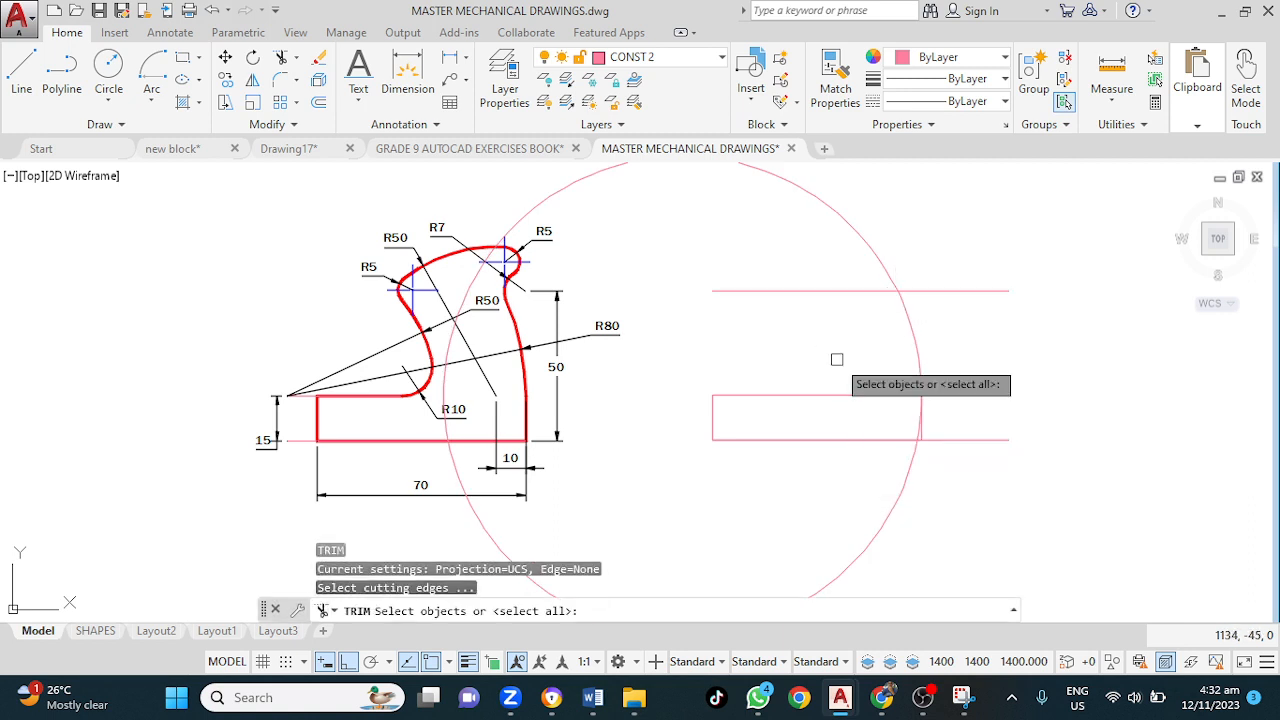
{"action": "key", "text": "Return"}
{"action": "left_click", "coordinate": [883, 292]}
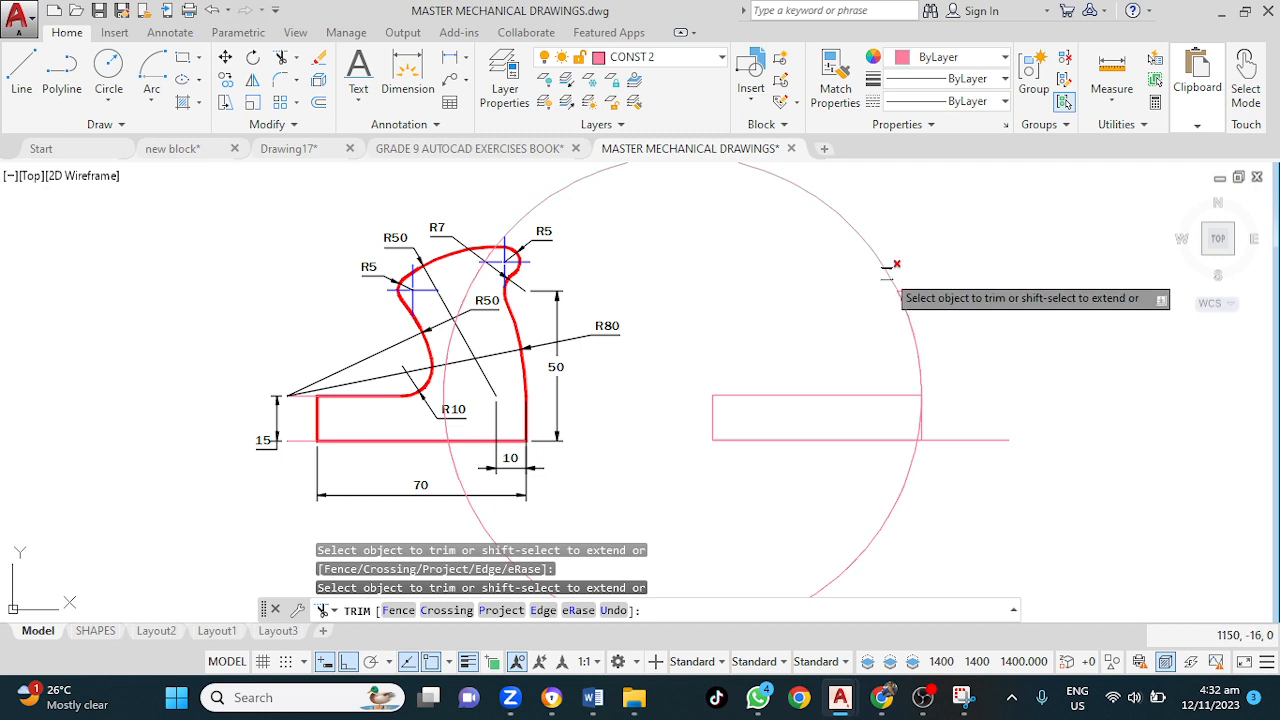
{"action": "left_click", "coordinate": [887, 268]}
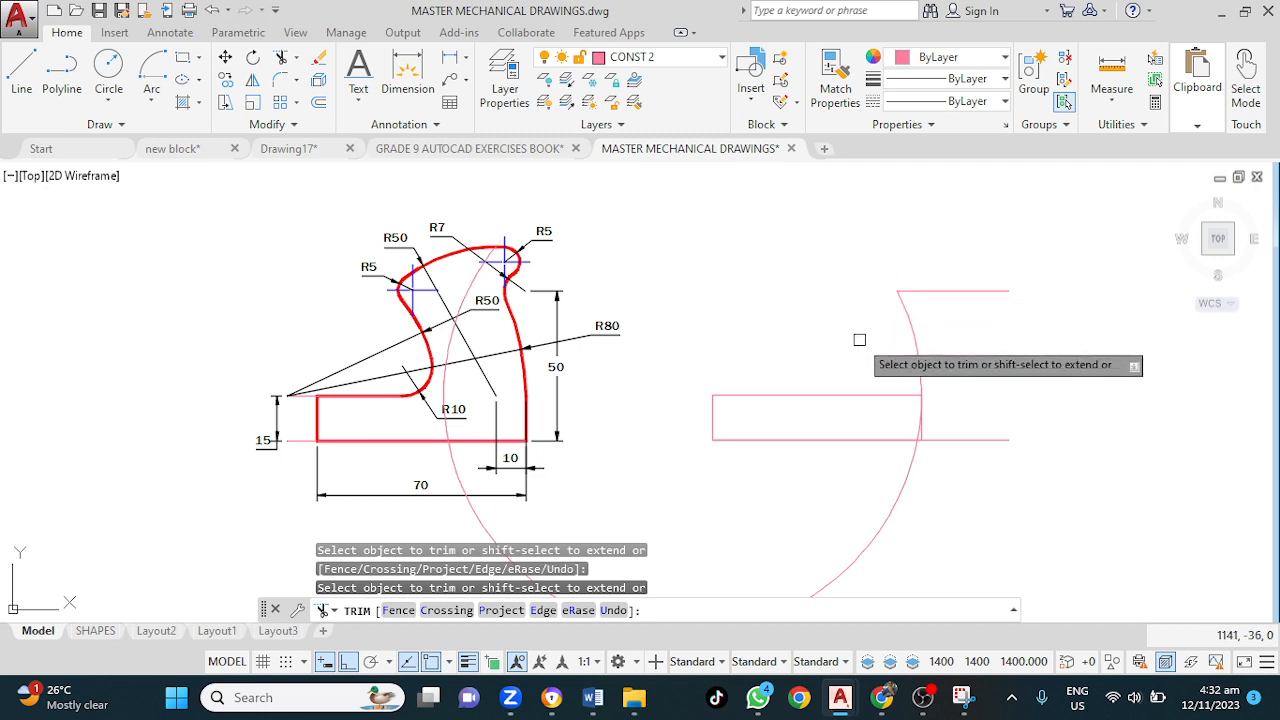
{"action": "scroll", "coordinate": [905, 481], "scroll_direction": "up", "scroll_amount": 5}
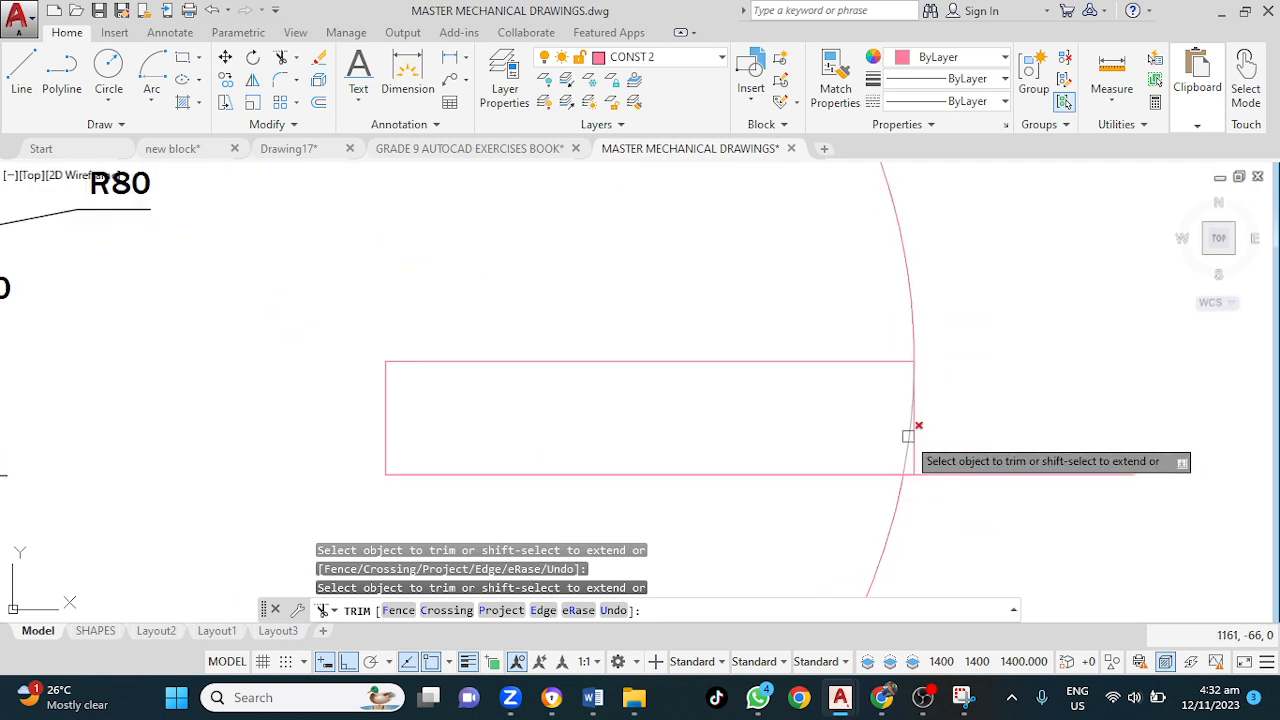
{"action": "key", "text": "Escape"}
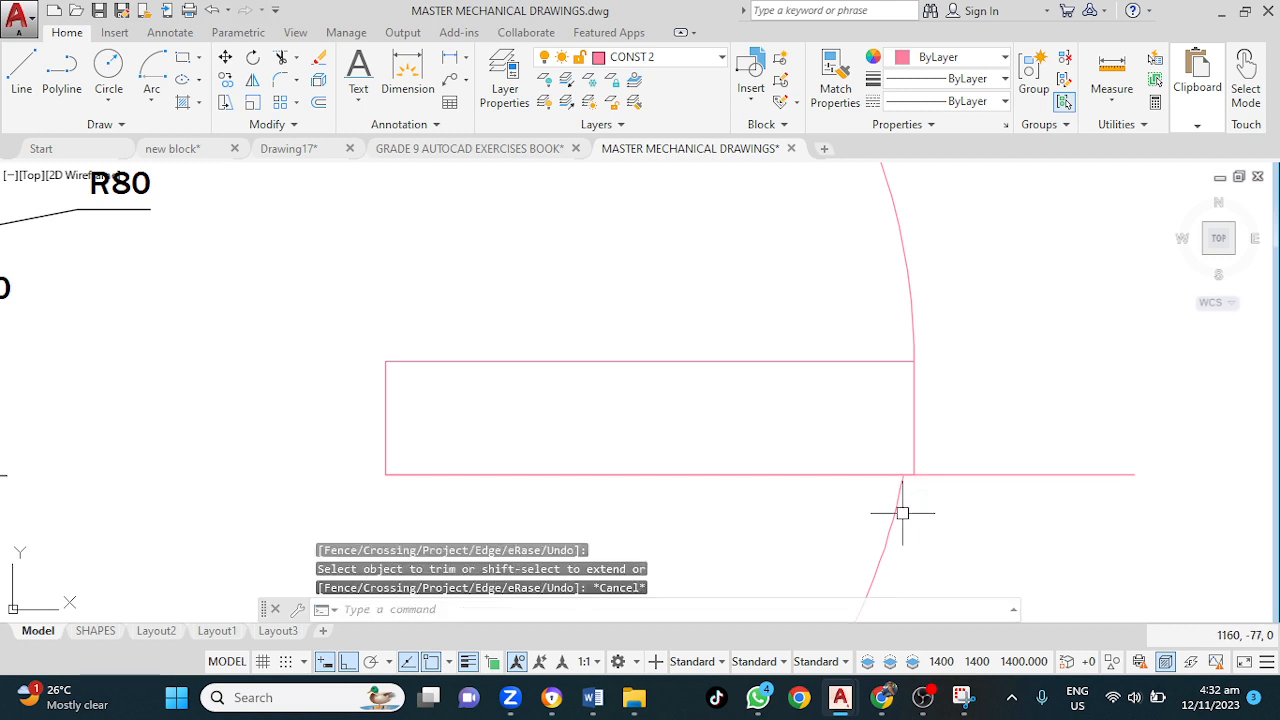
{"action": "left_click", "coordinate": [896, 522]}
{"action": "key", "text": "Delete"}
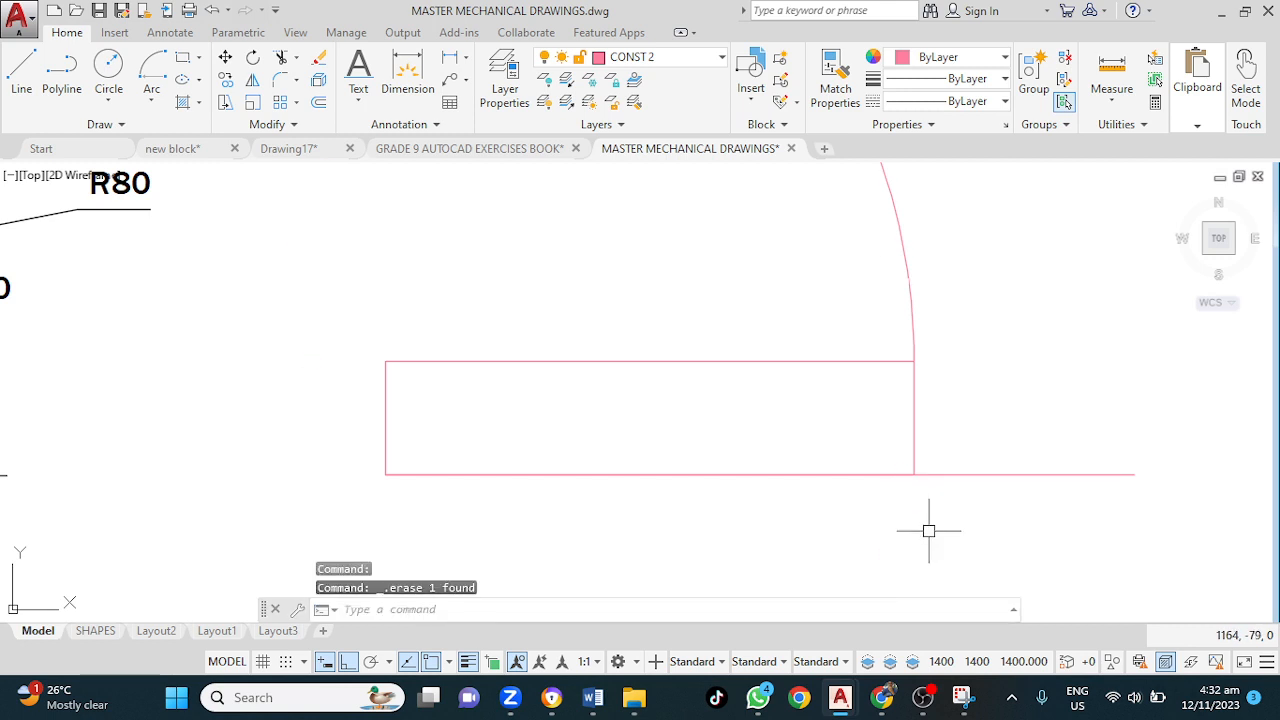
Step: Offset the R80 arc outward to its right by 7
{"action": "scroll", "coordinate": [926, 529], "scroll_direction": "down", "scroll_amount": 4}
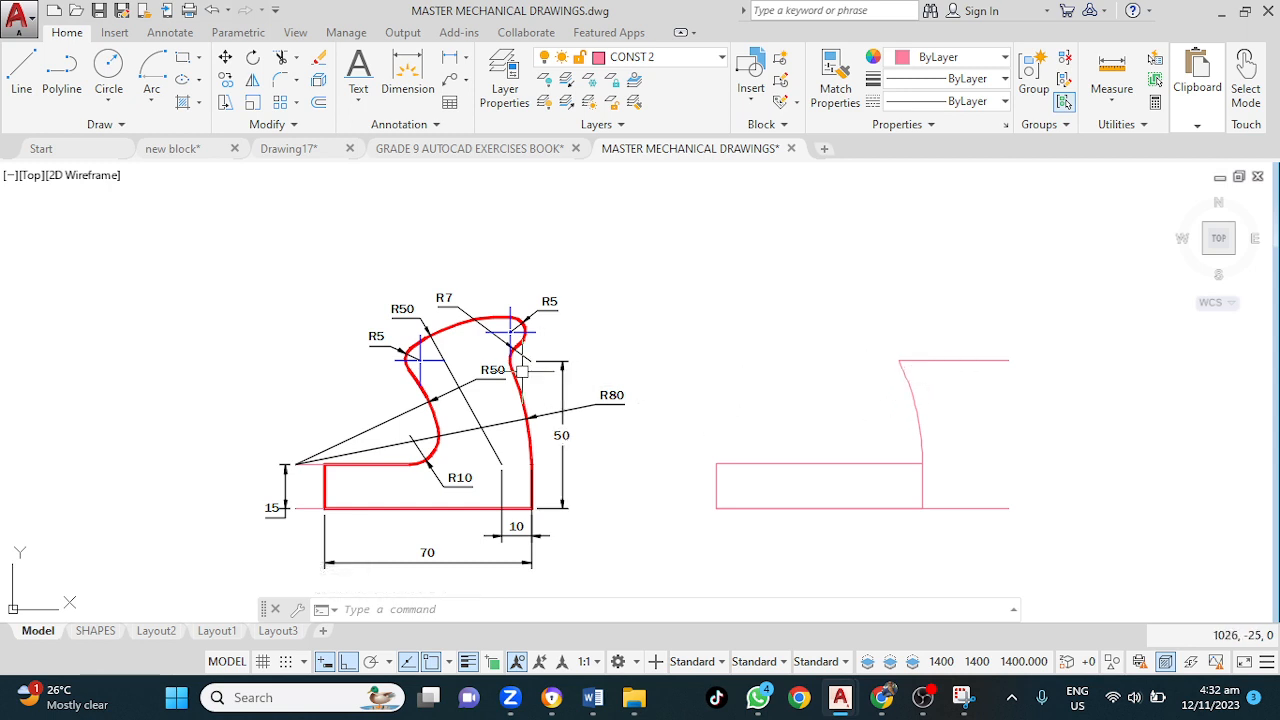
{"action": "scroll", "coordinate": [520, 374], "scroll_direction": "up", "scroll_amount": 2}
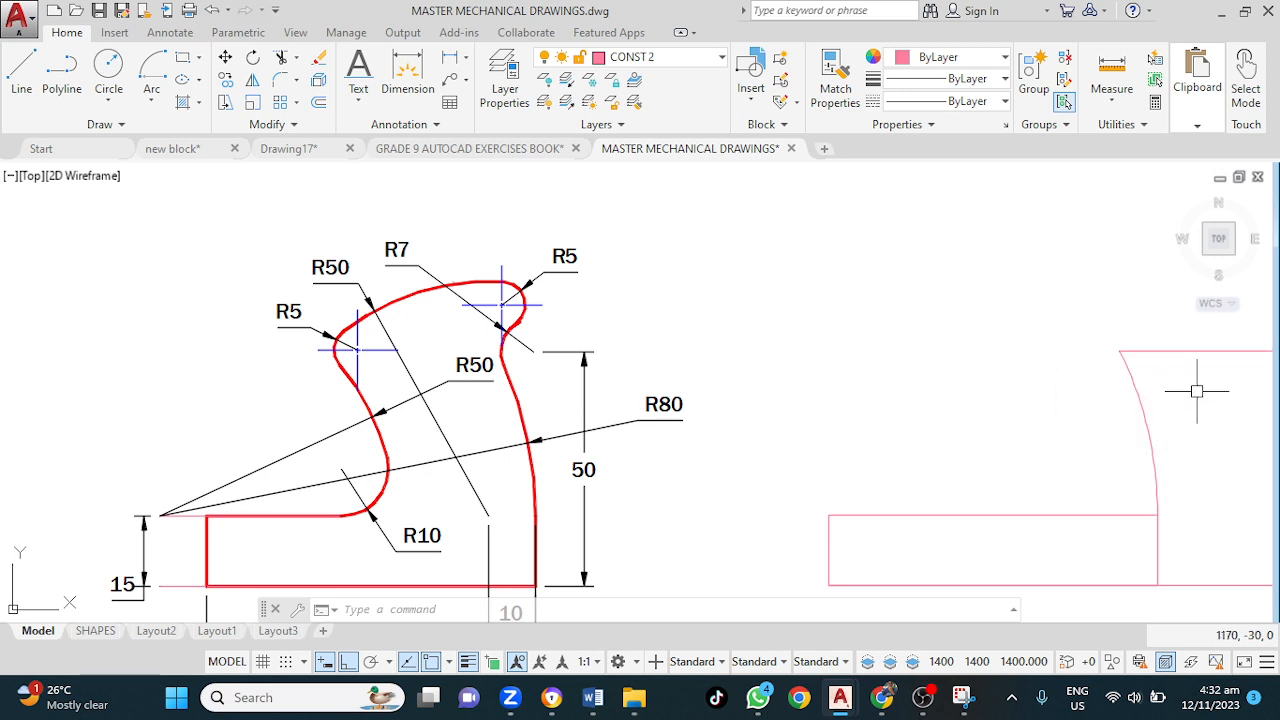
{"action": "left_click", "coordinate": [1144, 414]}
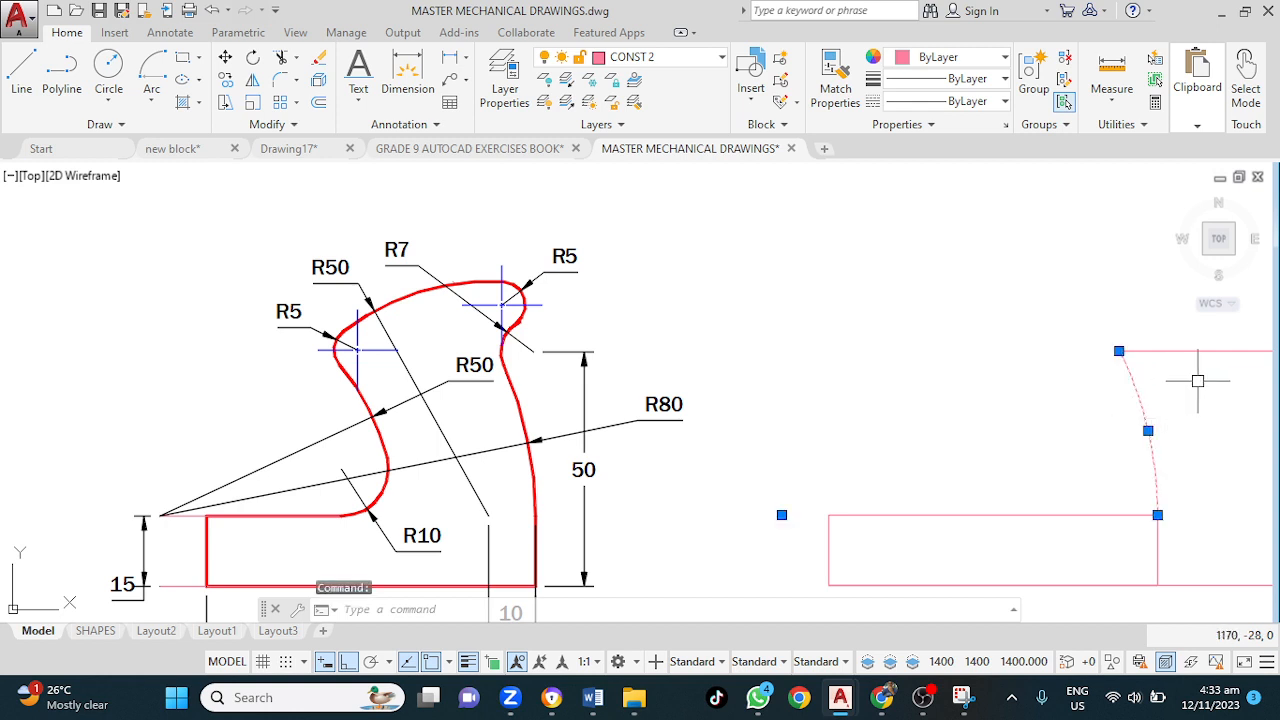
{"action": "key", "text": "Return"}
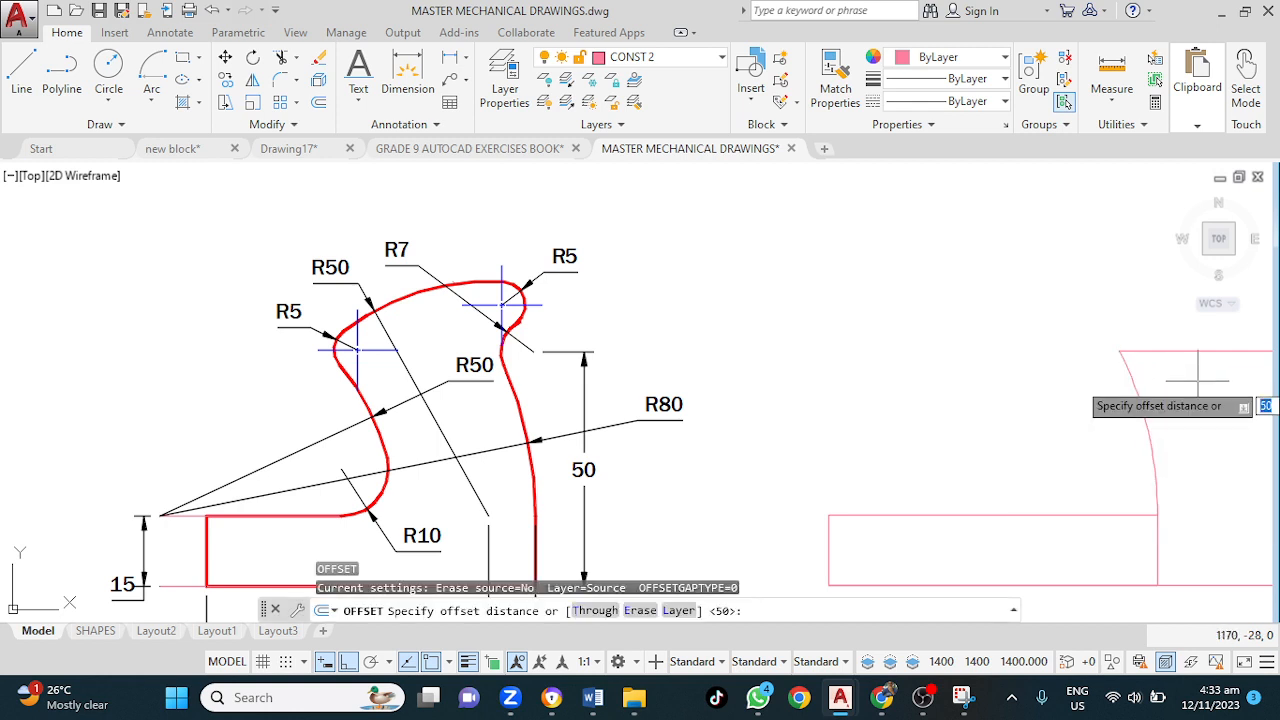
{"action": "type", "text": "7"}
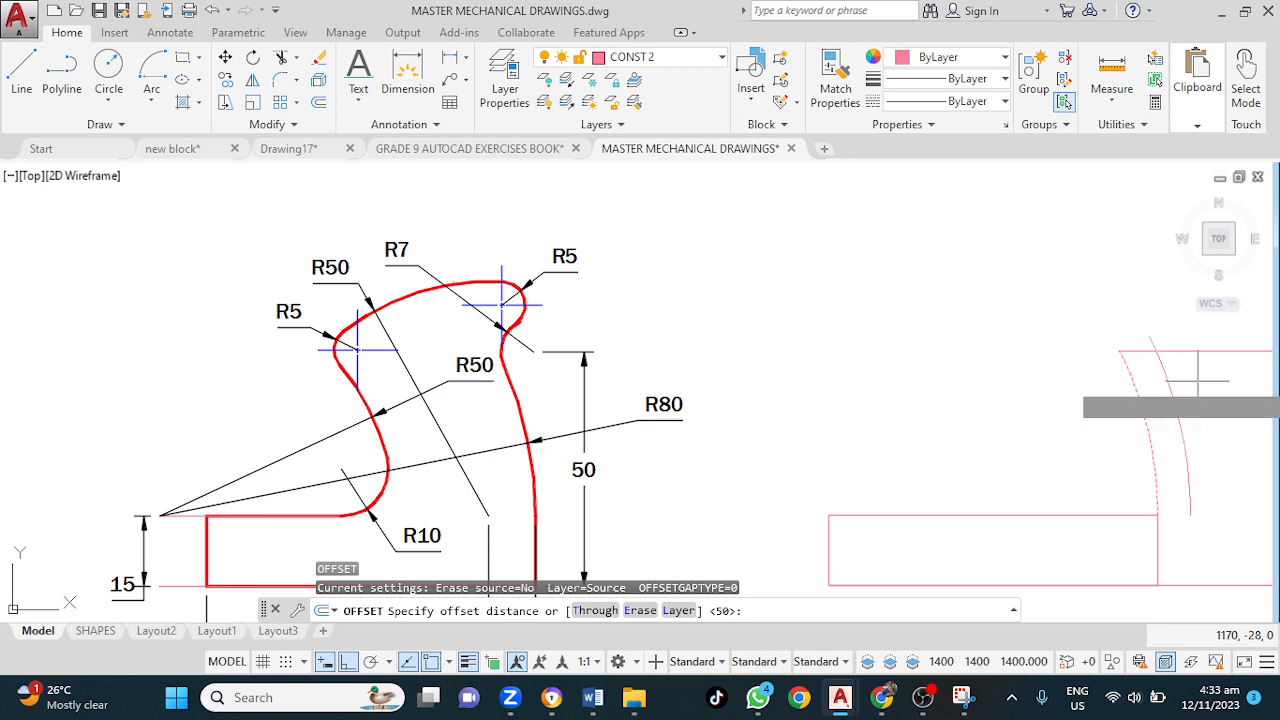
{"action": "key", "text": "Return"}
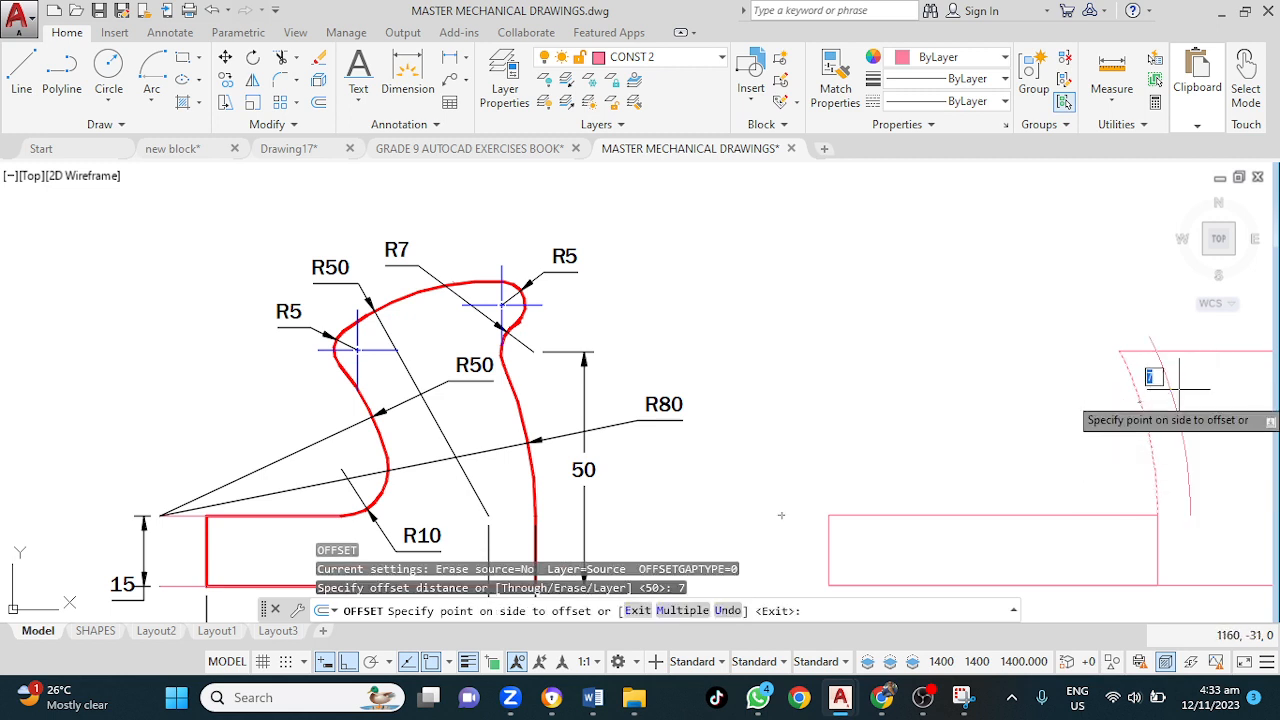
{"action": "left_click", "coordinate": [1067, 392]}
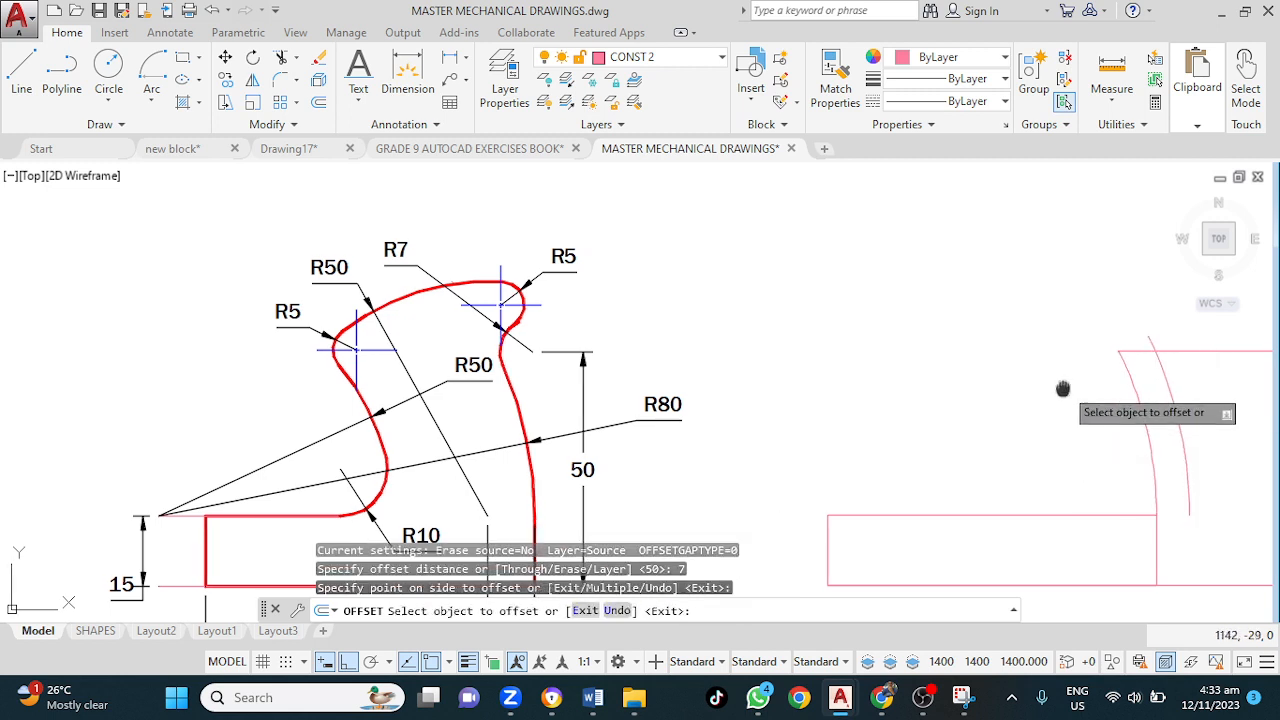
{"action": "mouse_move", "coordinate": [1063, 389]}
{"action": "middle_mouse_down"}
{"action": "mouse_move", "coordinate": [1060, 350]}
{"action": "mouse_move", "coordinate": [870, 348]}
{"action": "middle_mouse_up"}
{"action": "key", "text": "Escape"}
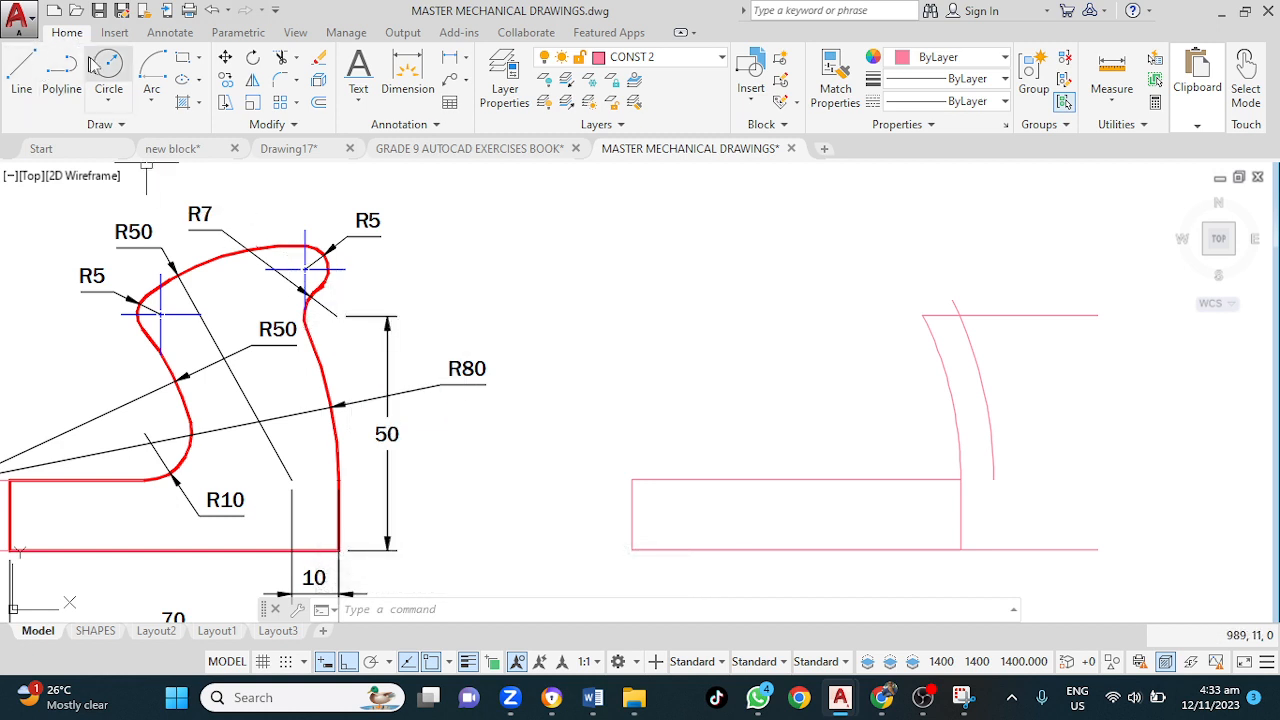
Step: Draw a circle of radius 7 centred where the offset arc crosses the horizontal line 50 above the base
{"action": "type", "text": "c"}
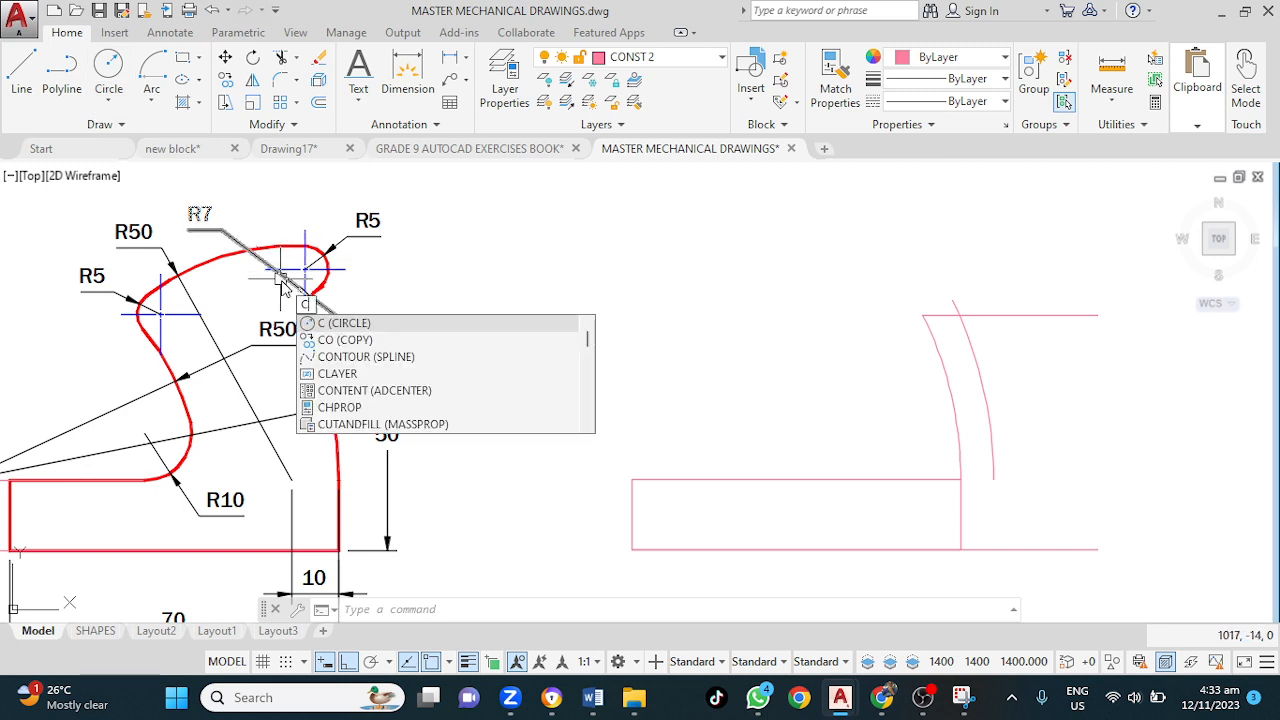
{"action": "key", "text": "Return"}
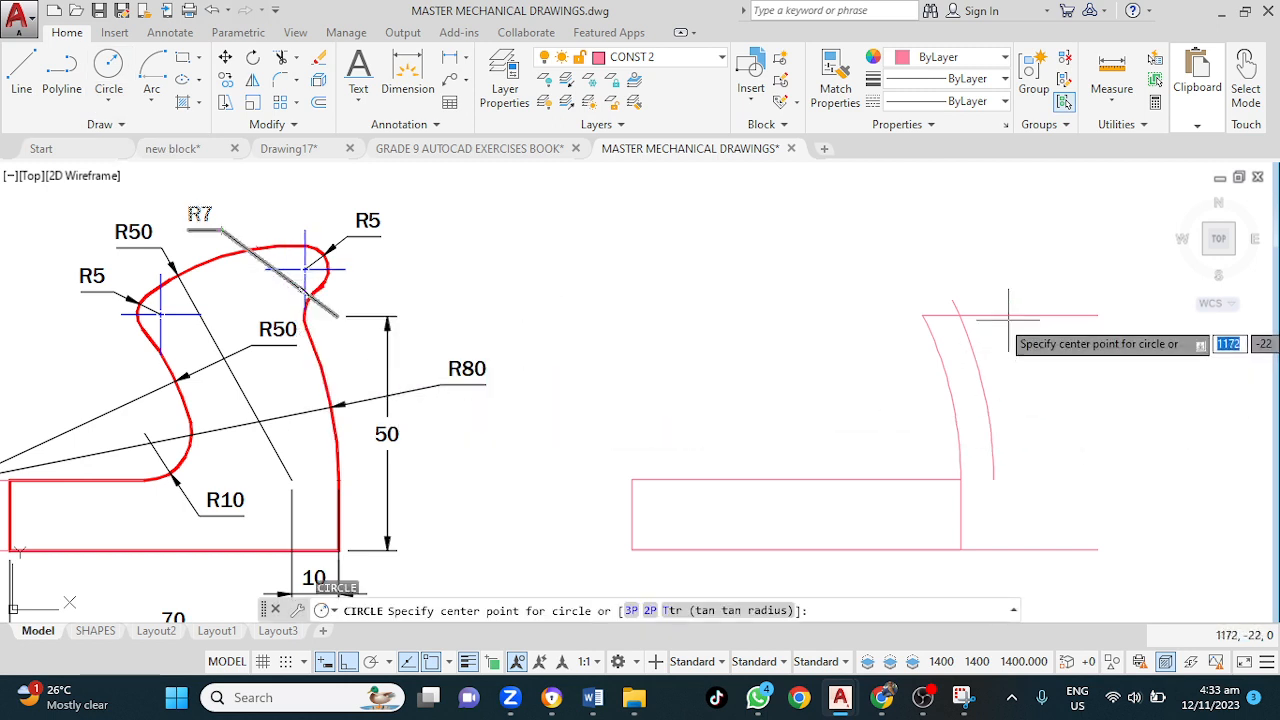
{"action": "left_click", "coordinate": [958, 315]}
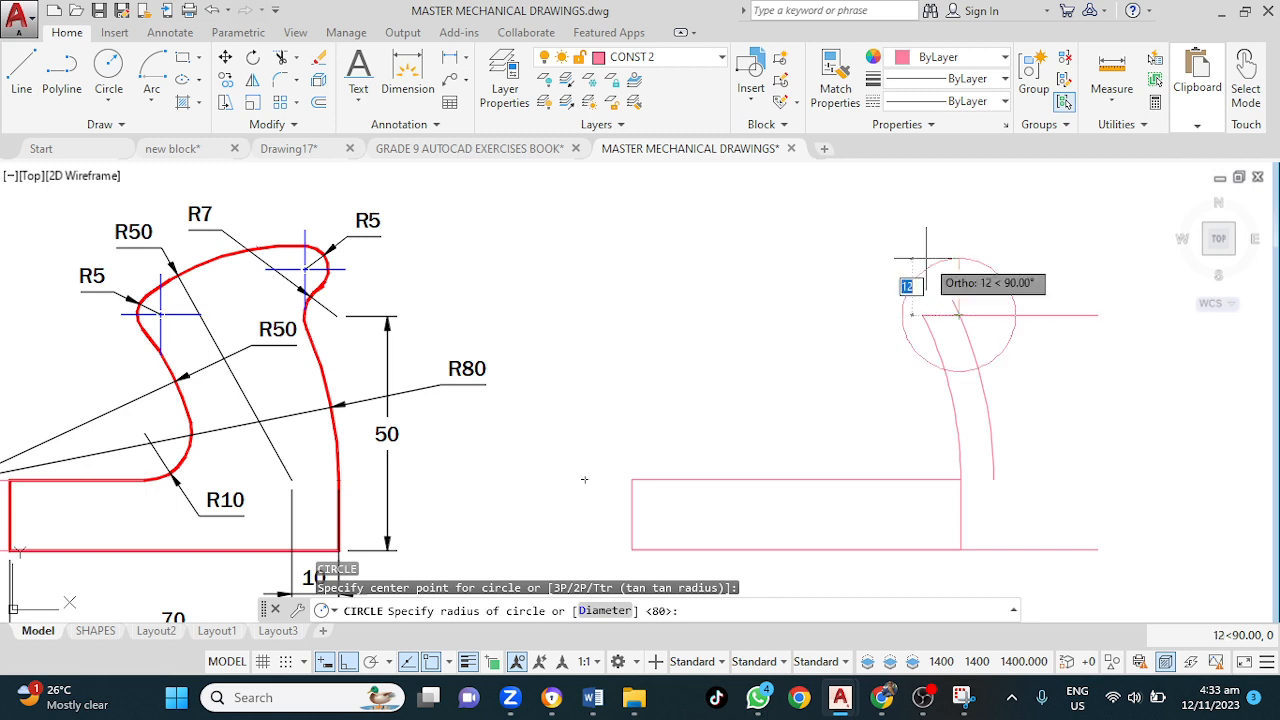
{"action": "type", "text": "7"}
{"action": "key", "text": "Return"}
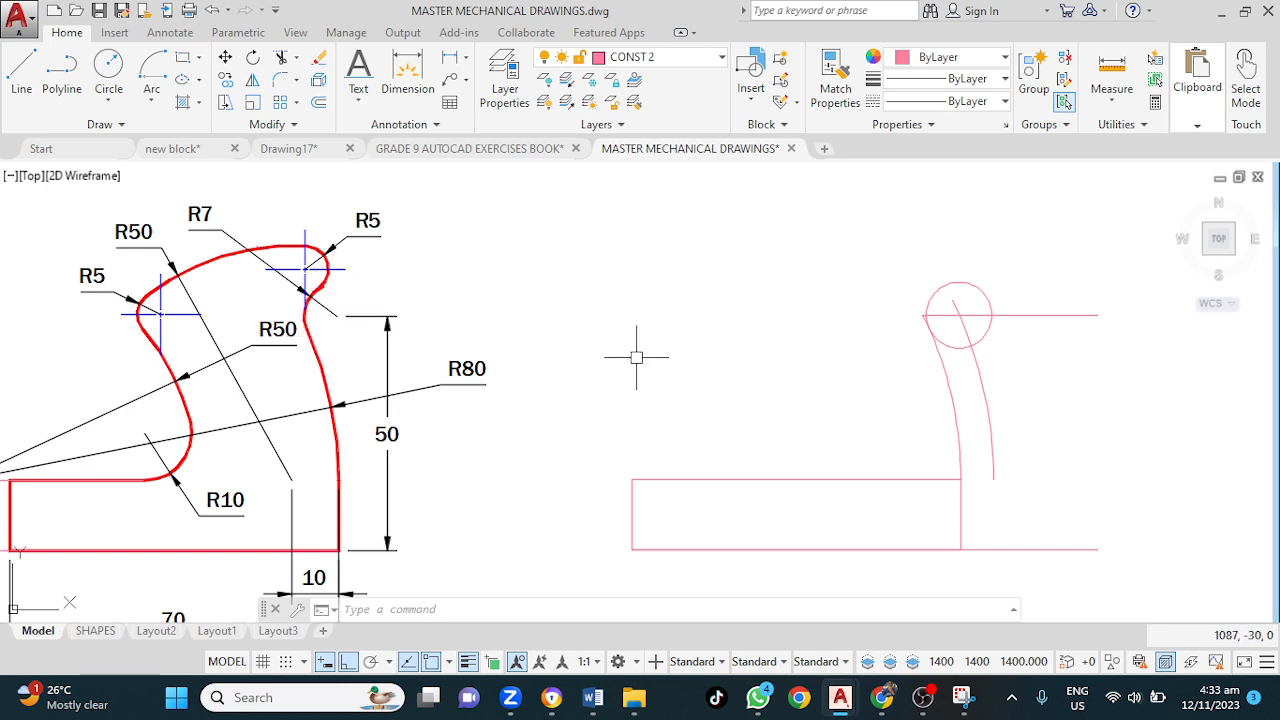
{"action": "middle_click_drag", "start_coordinate": [678, 350], "coordinate": [838, 292]}
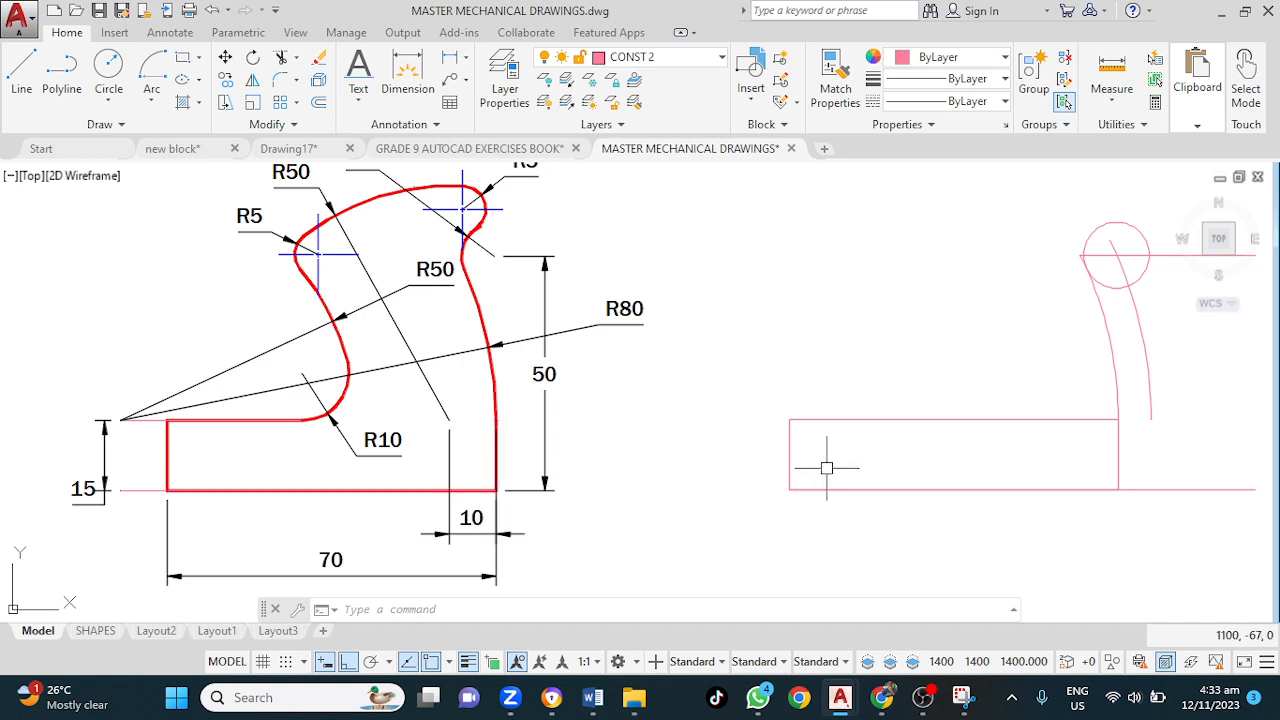
{"action": "type", "text": "c"}
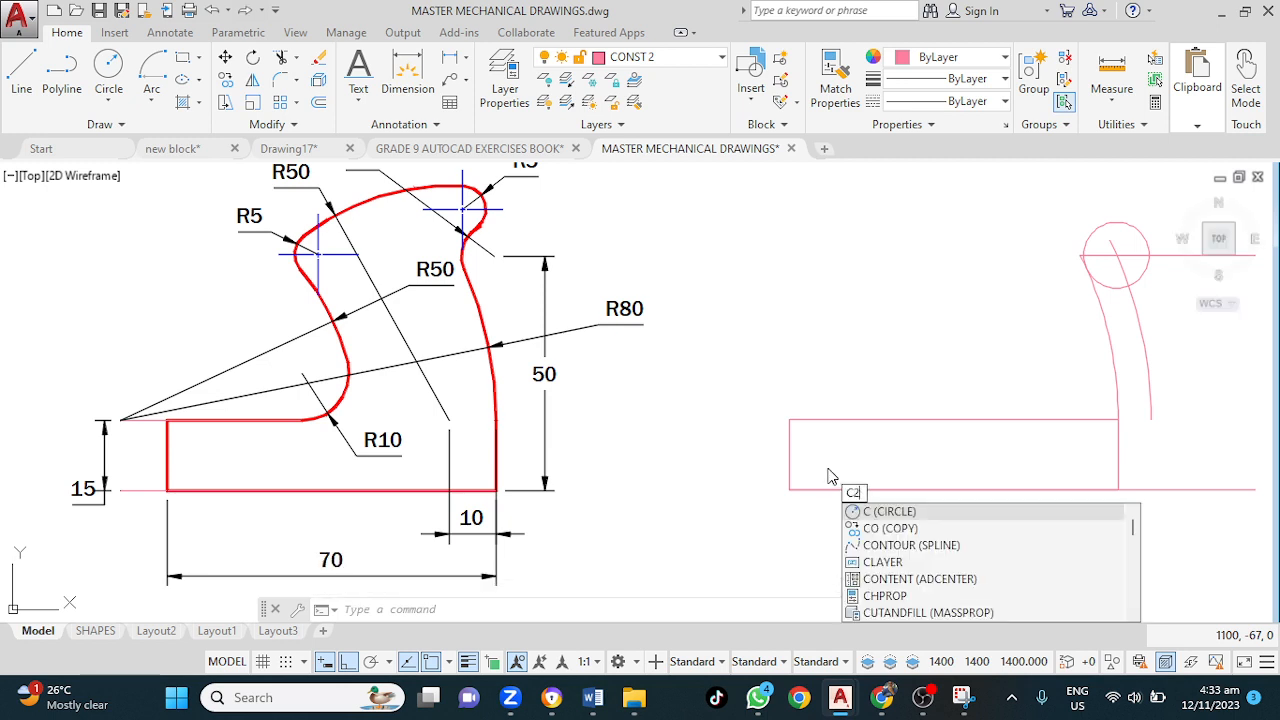
{"action": "type", "text": "2"}
{"action": "key", "text": "BackSpace"}
{"action": "type", "text": "p"}
{"action": "key", "text": "Return"}
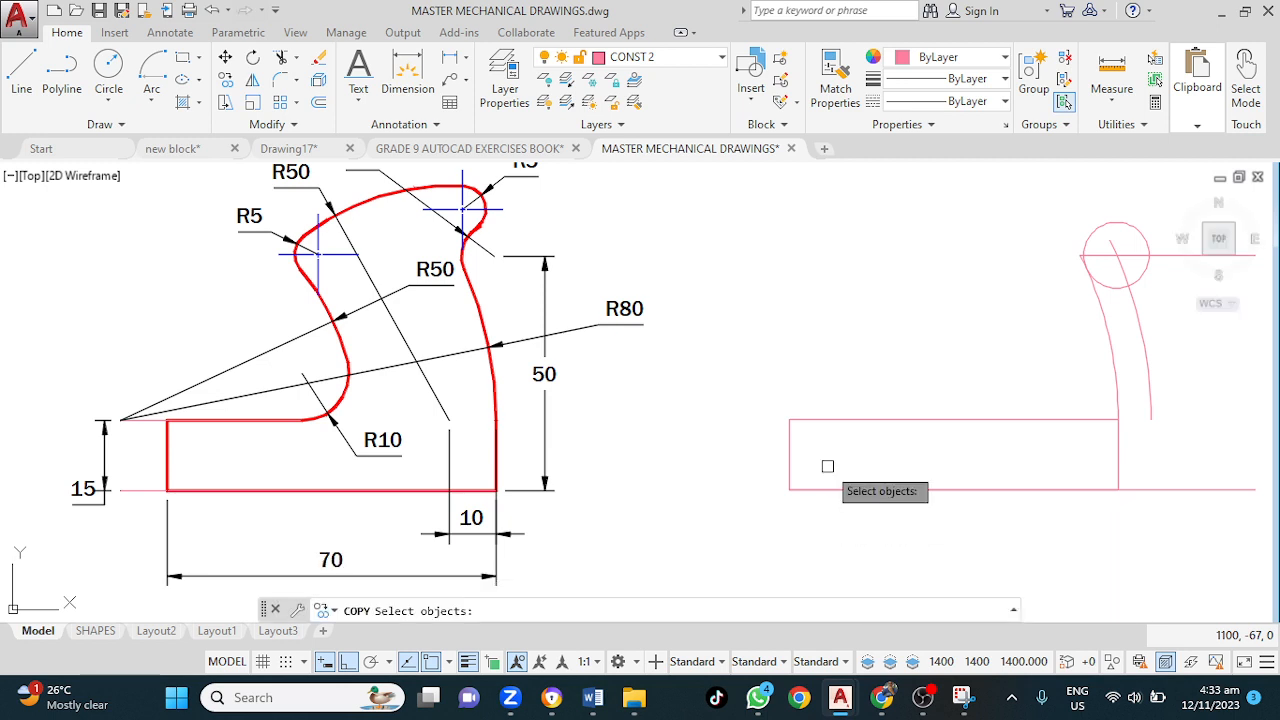
{"action": "key", "text": "Escape"}
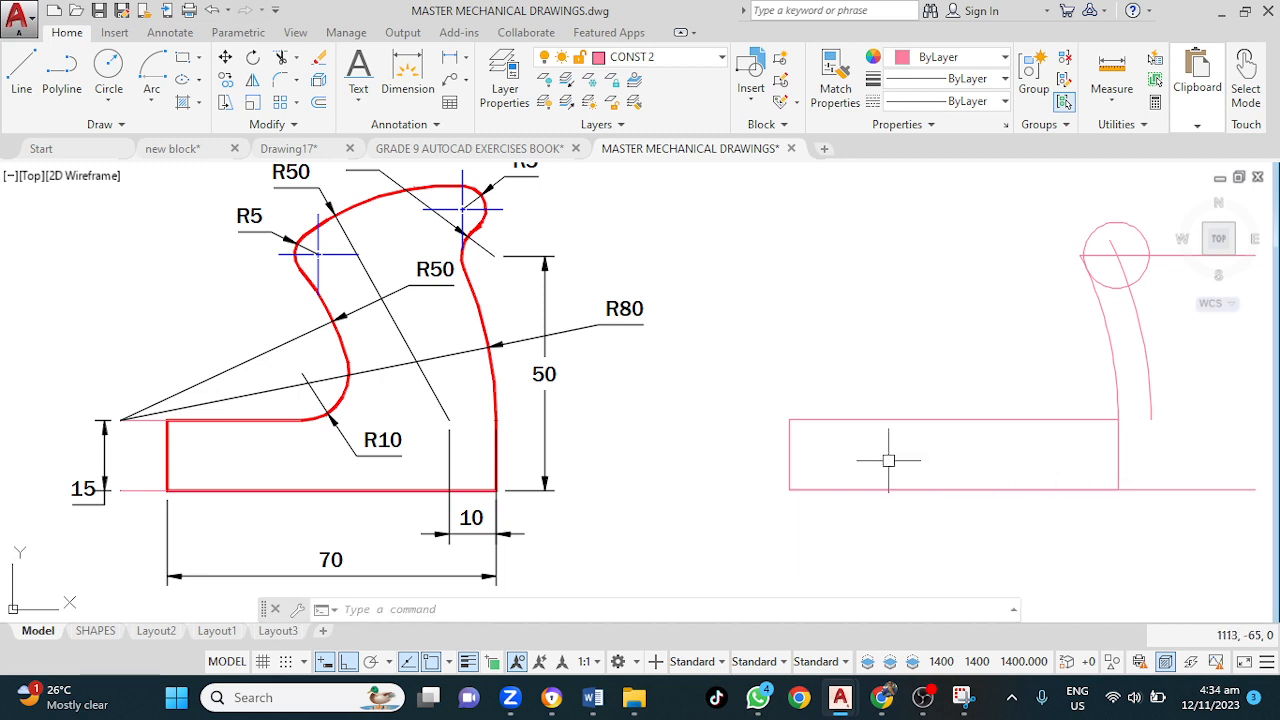
Step: Draw a two-point circle of diameter 10 from the rectangle's upper-right corner leftward along its top edge
{"action": "key", "text": "Return"}
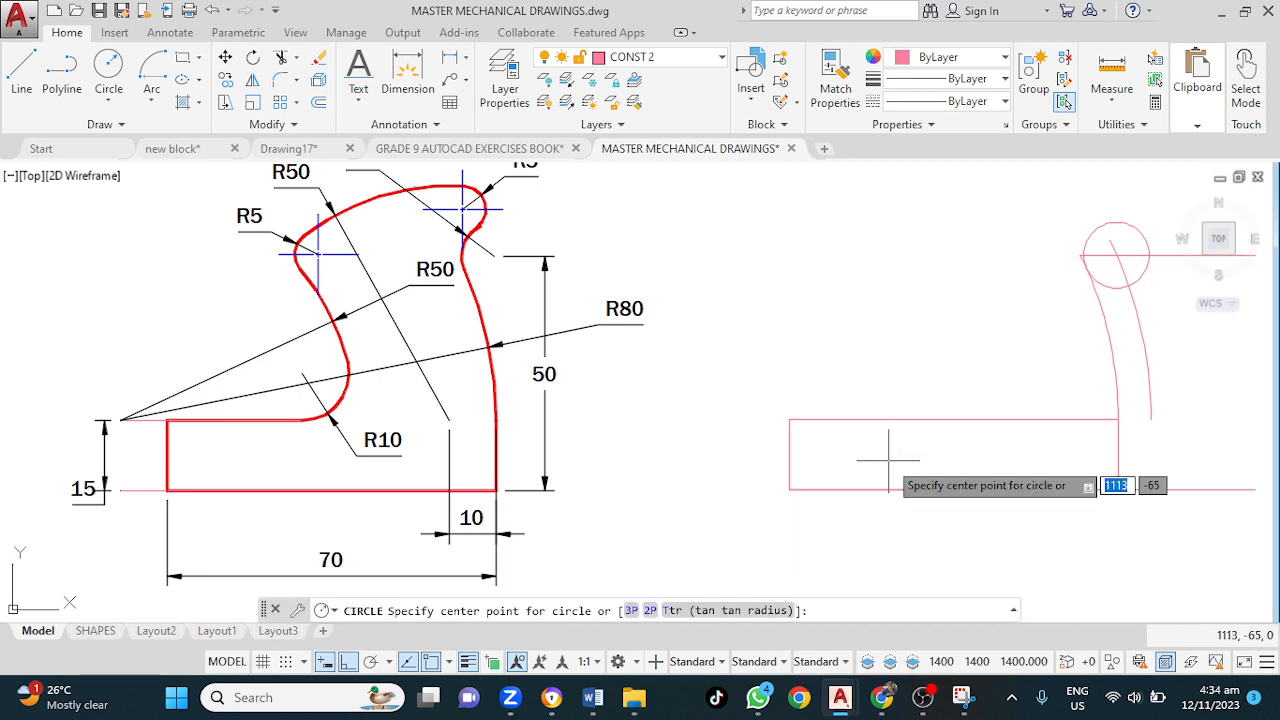
{"action": "type", "text": "2p"}
{"action": "key", "text": "Return"}
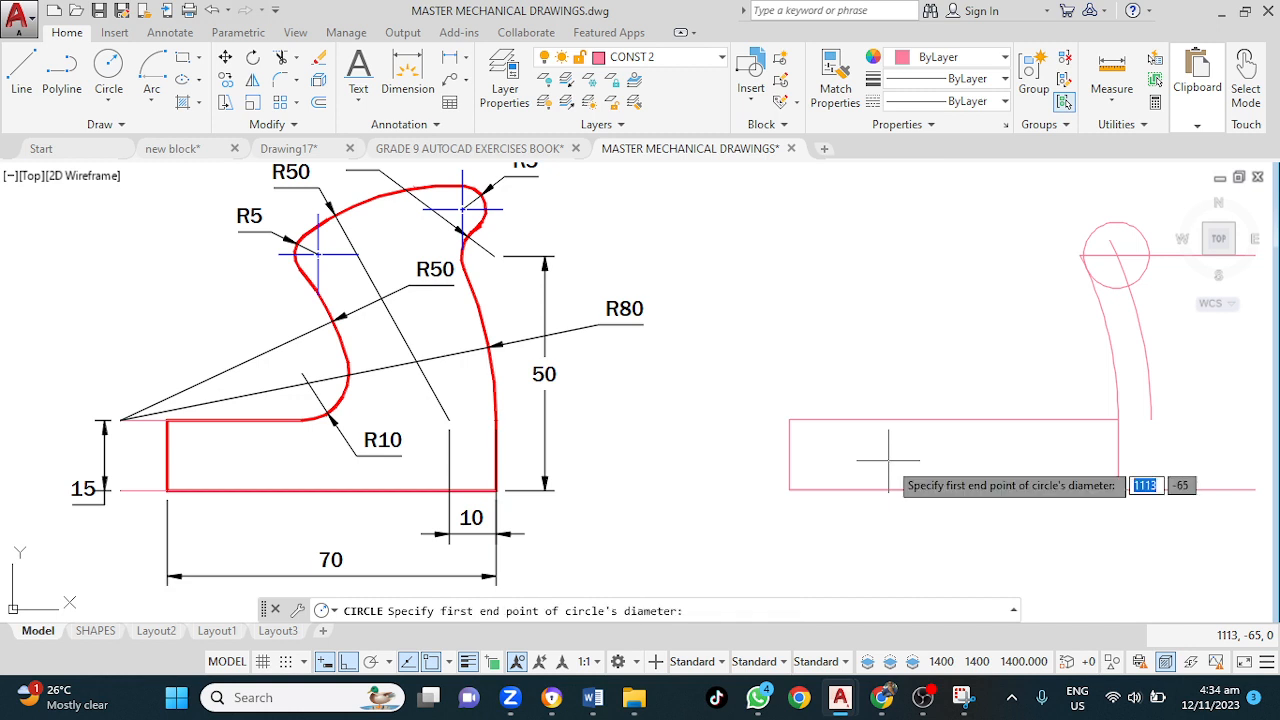
{"action": "left_click", "coordinate": [1118, 419]}
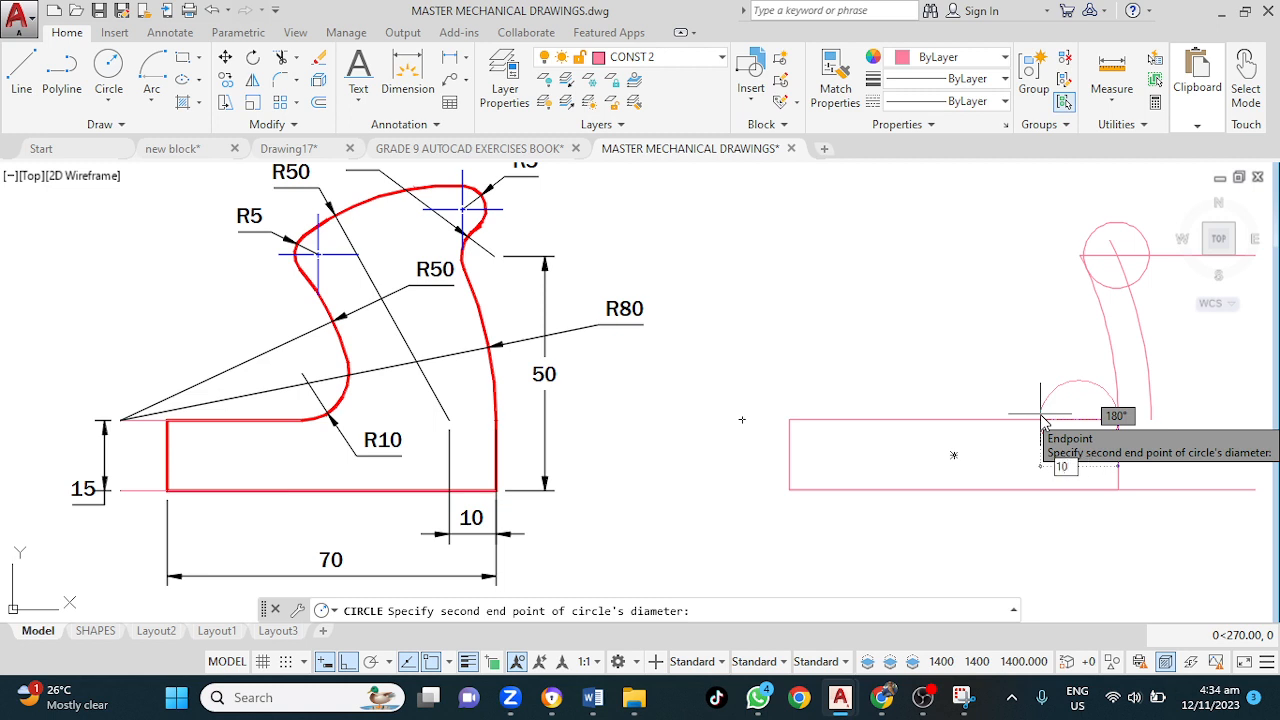
{"action": "left_click", "coordinate": [1040, 419]}
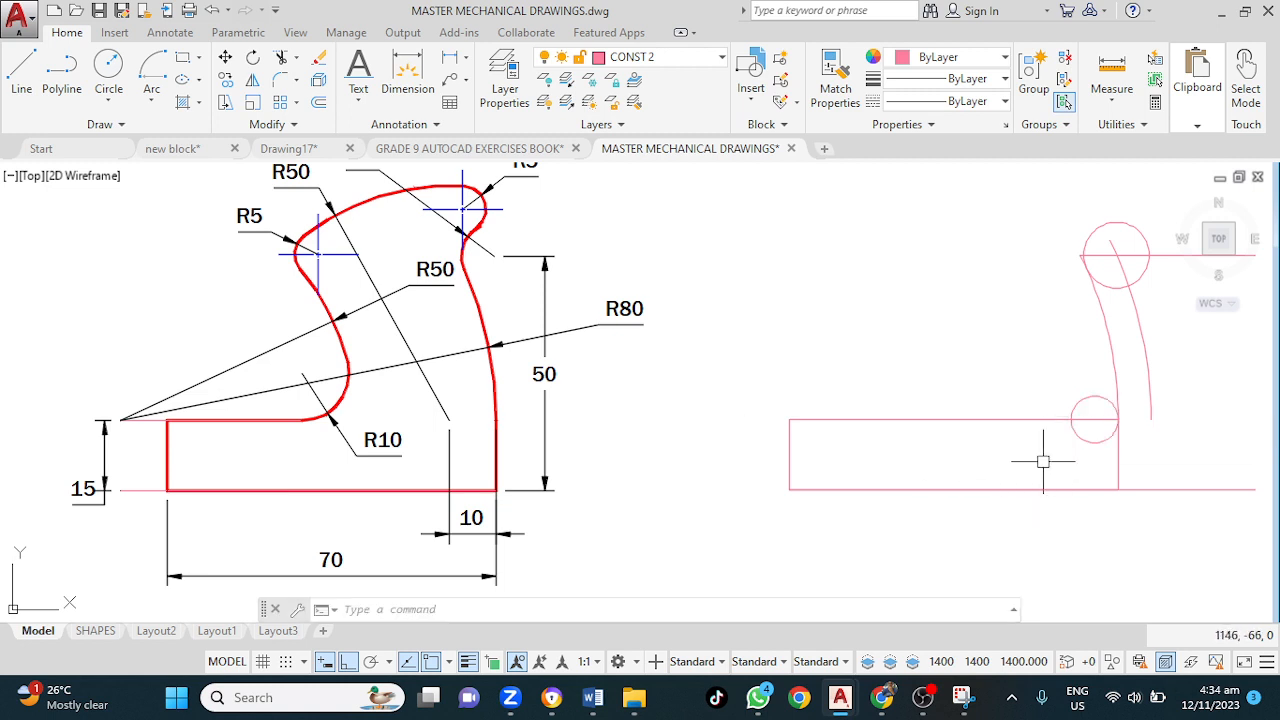
Step: Draw a circle of radius 50 centred on the left quadrant of the 10-diameter circle
{"action": "middle_click_drag", "start_coordinate": [1043, 462], "coordinate": [865, 421]}
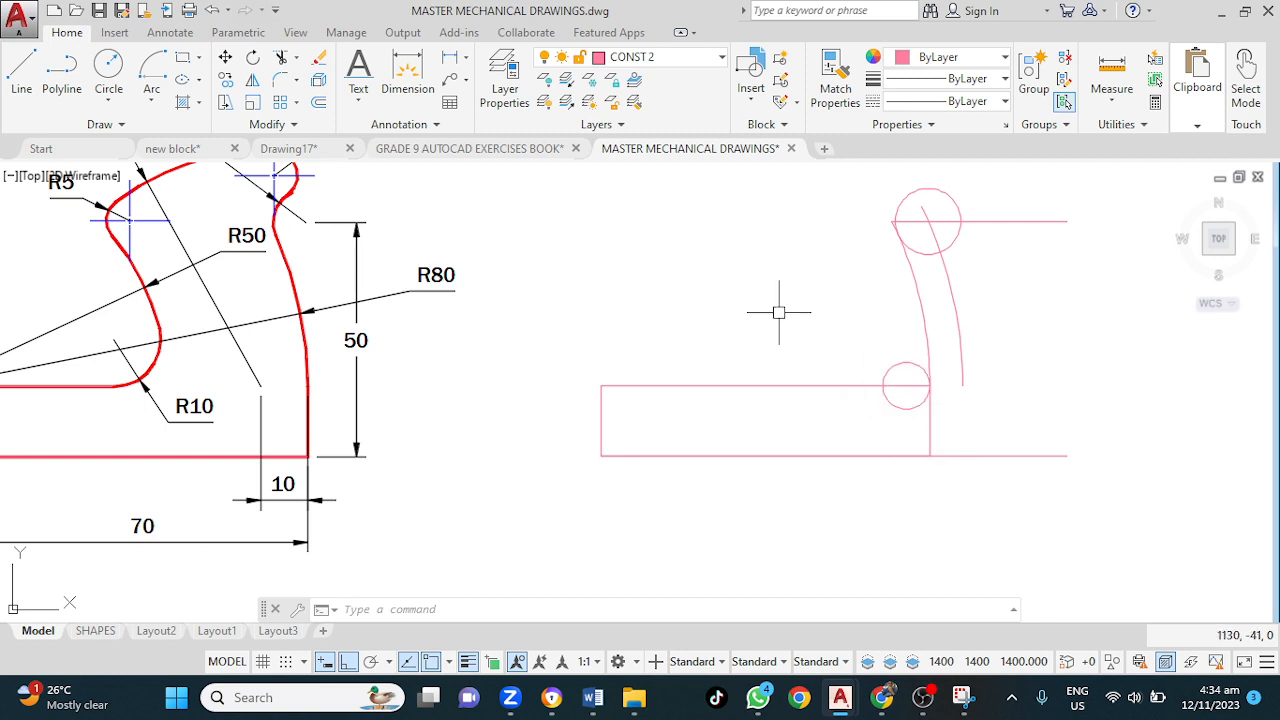
{"action": "middle_click_drag", "start_coordinate": [779, 313], "coordinate": [820, 403]}
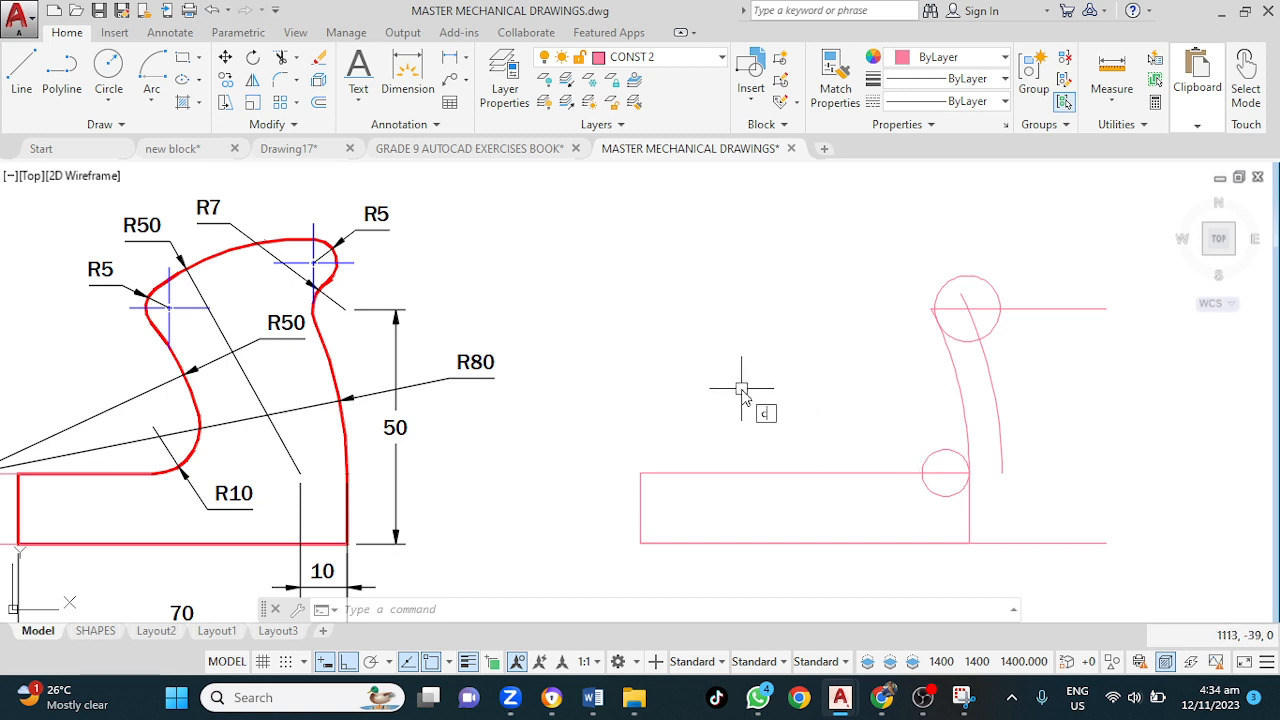
{"action": "key", "text": "Return"}
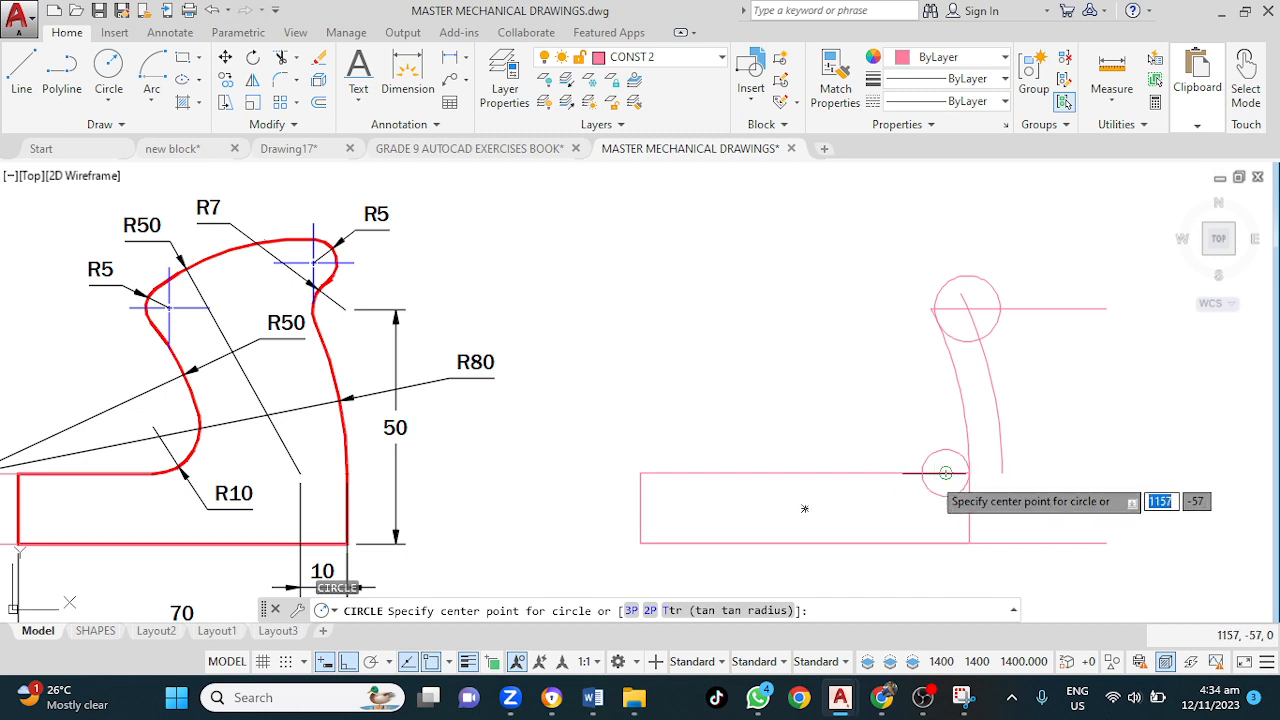
{"action": "left_click", "coordinate": [922, 472]}
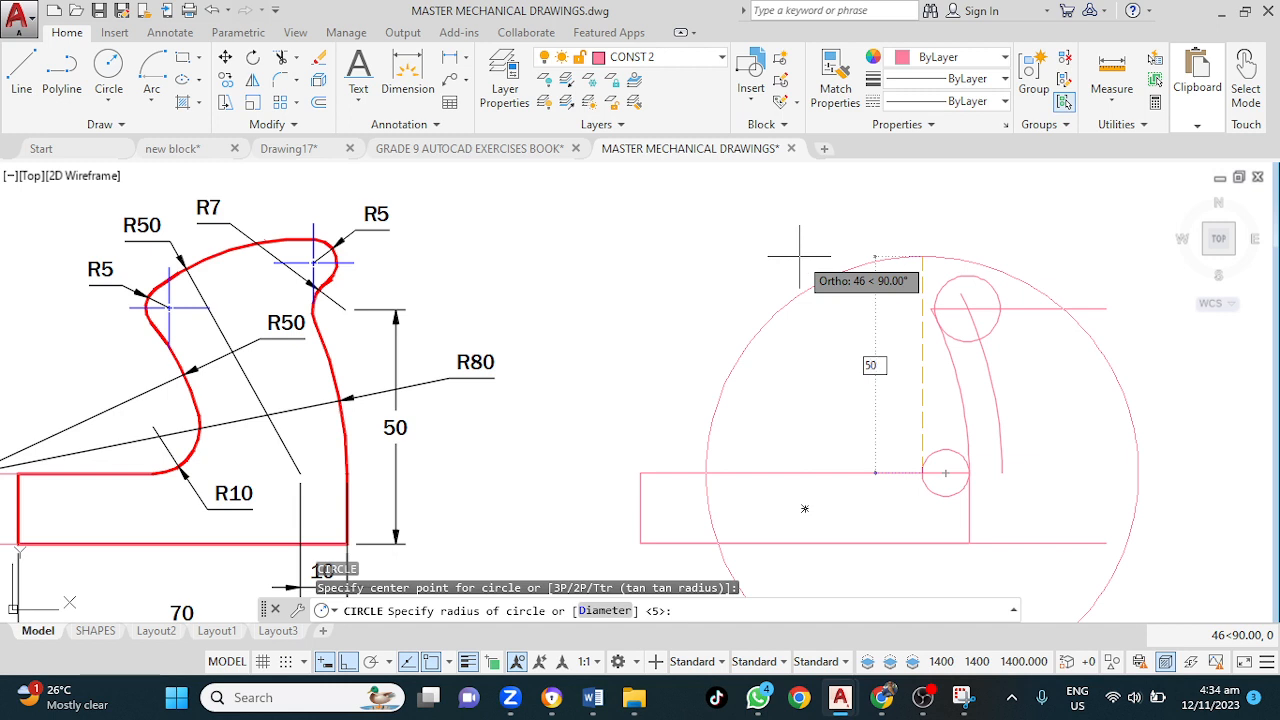
{"action": "type", "text": "50"}
{"action": "key", "text": "Return"}
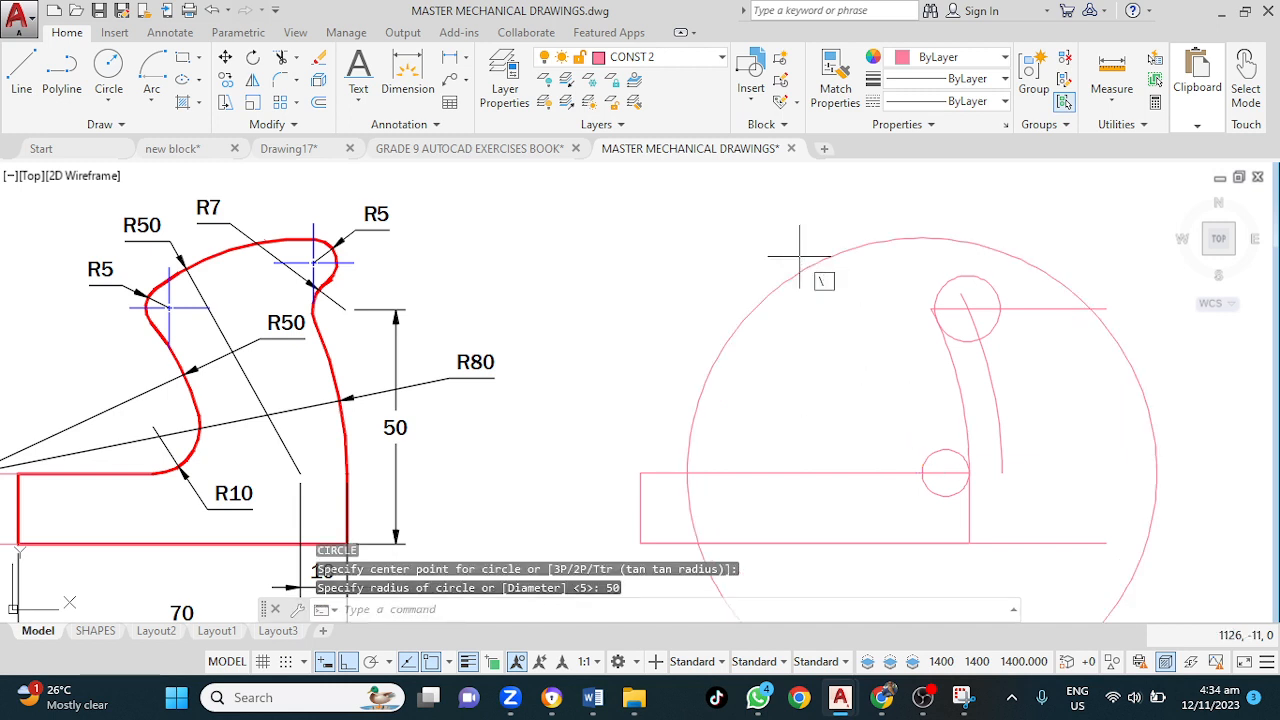
Step: Trim the R50 circle inside the rectangle, below the base line and on its right side beneath the upper horizontal line
{"action": "left_click", "coordinate": [852, 345]}
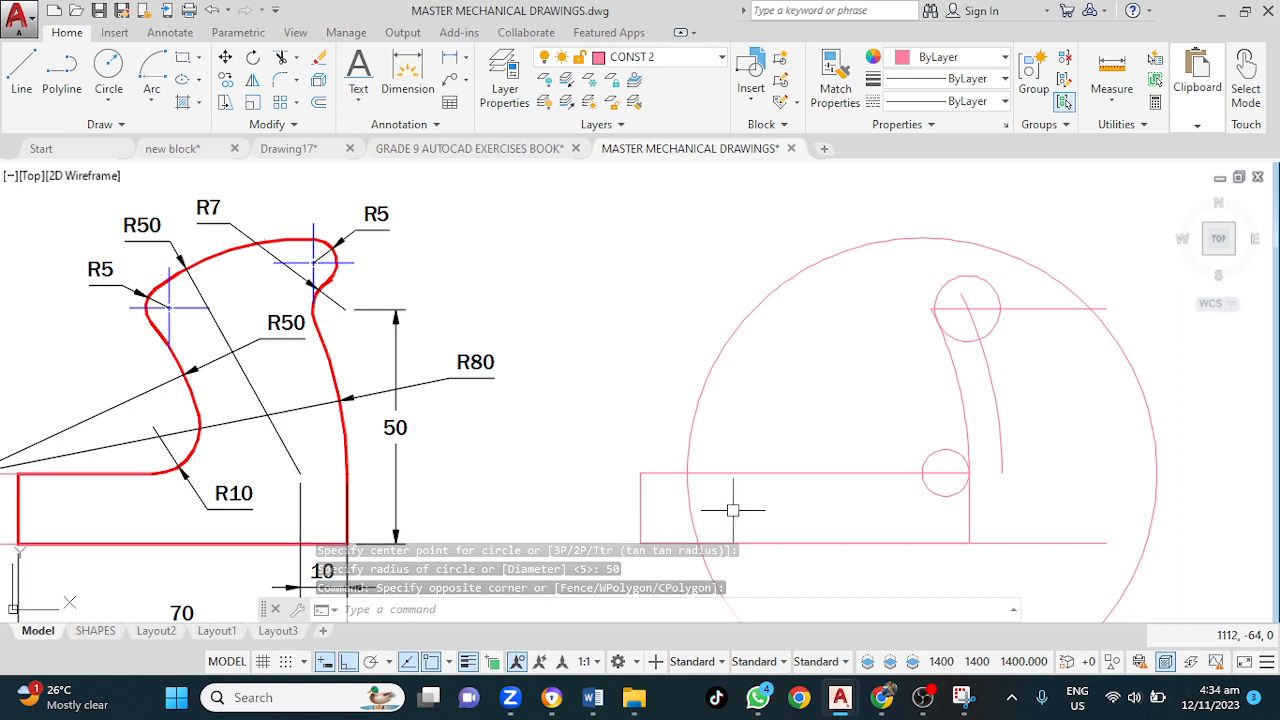
{"action": "key", "text": "Return"}
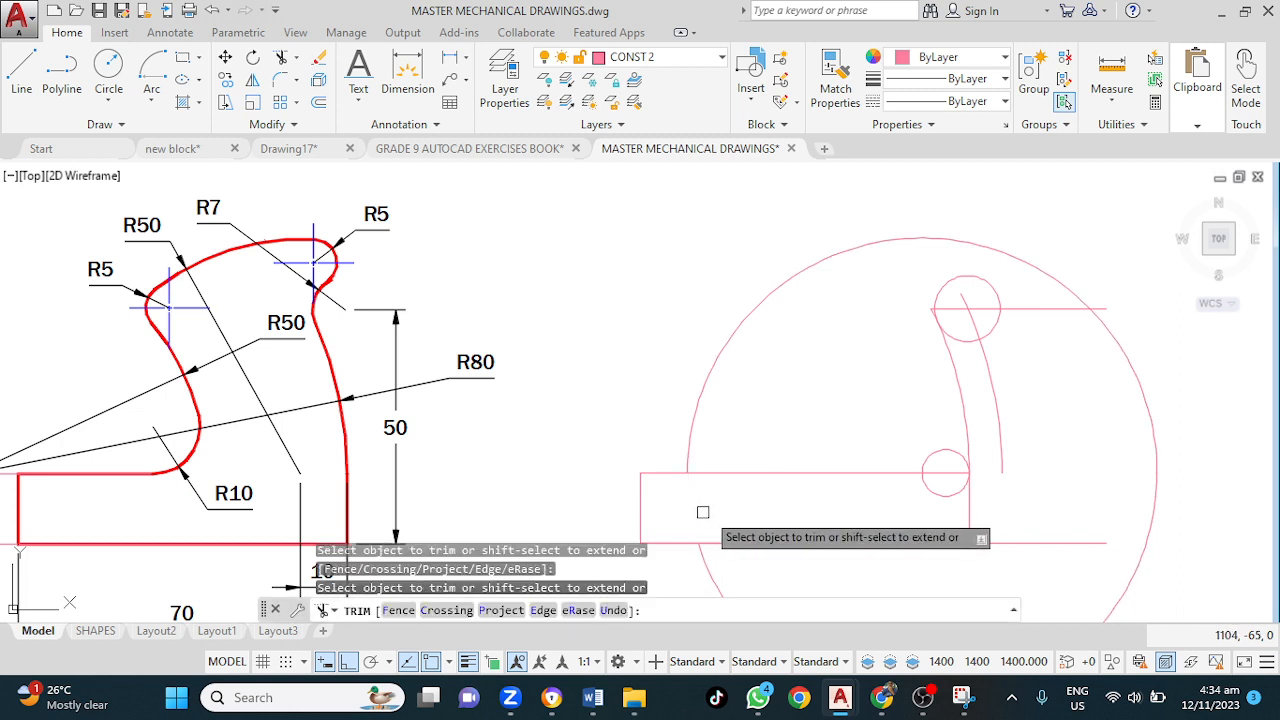
{"action": "left_click", "coordinate": [1110, 346]}
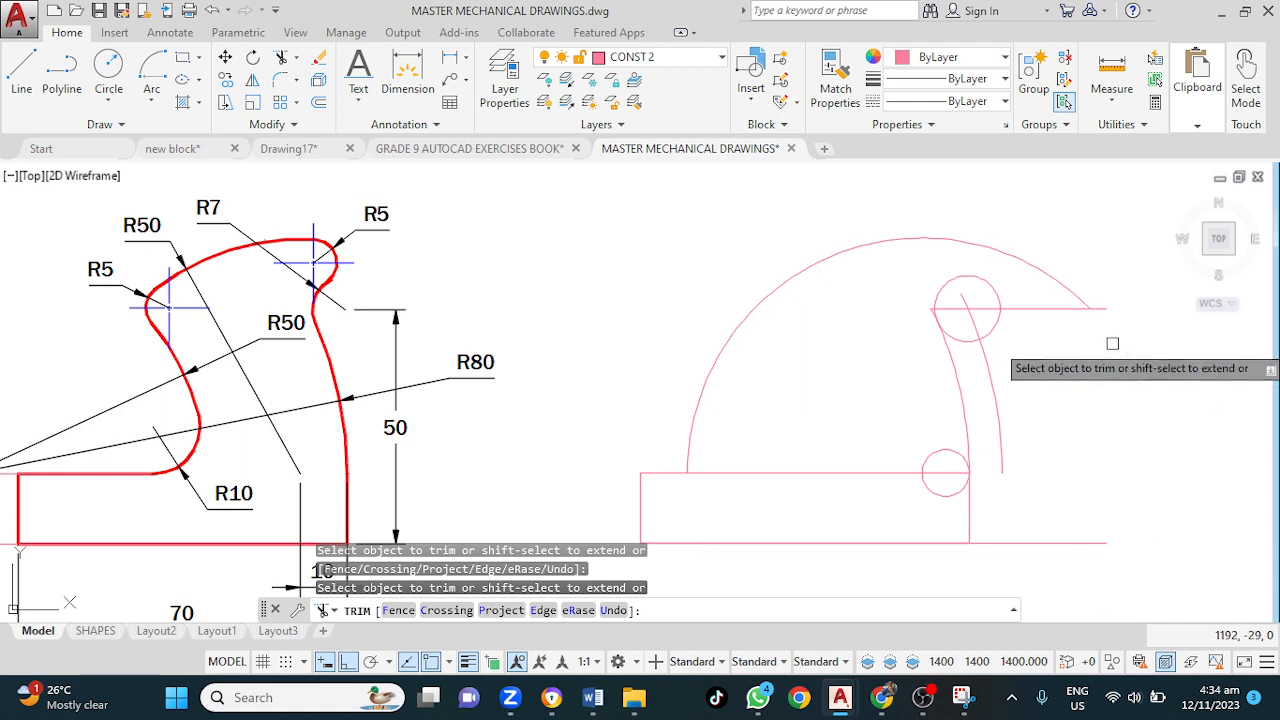
{"action": "key", "text": "Escape"}
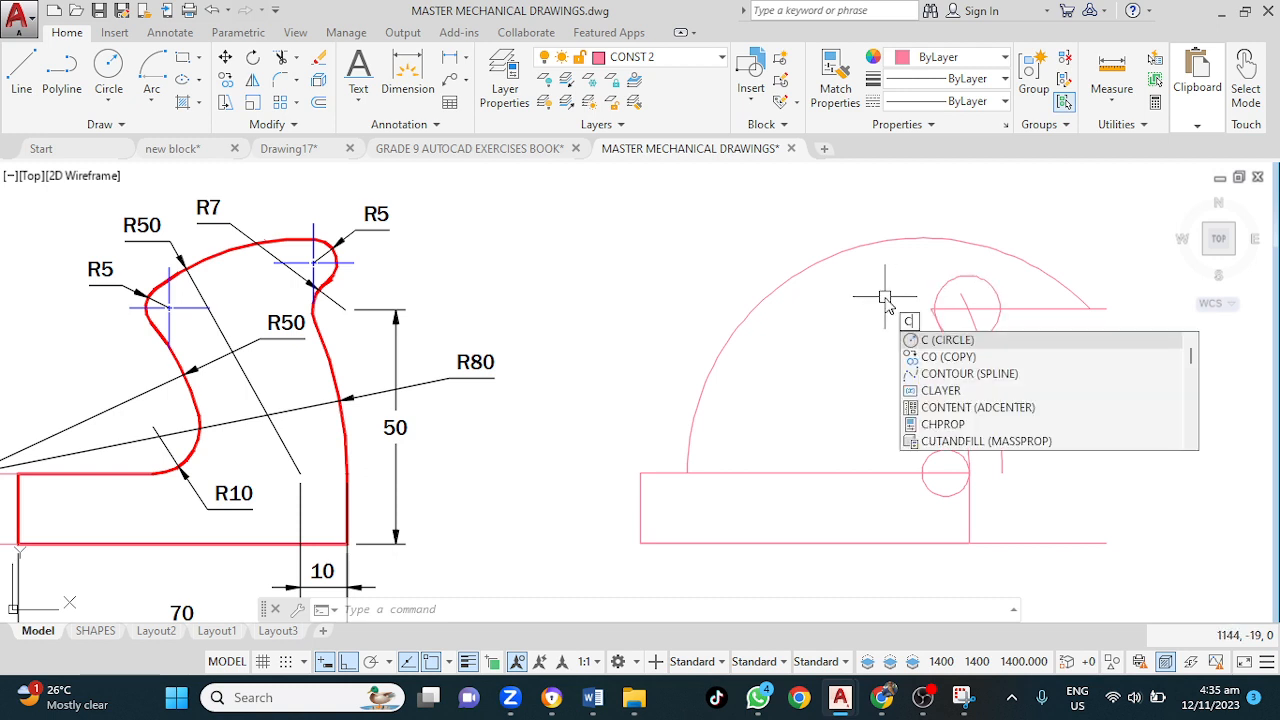
Step: Draw a tangent-tangent-radius circle of radius 5 touching the R50 arc and the R7 circle
{"action": "key", "text": "Return"}
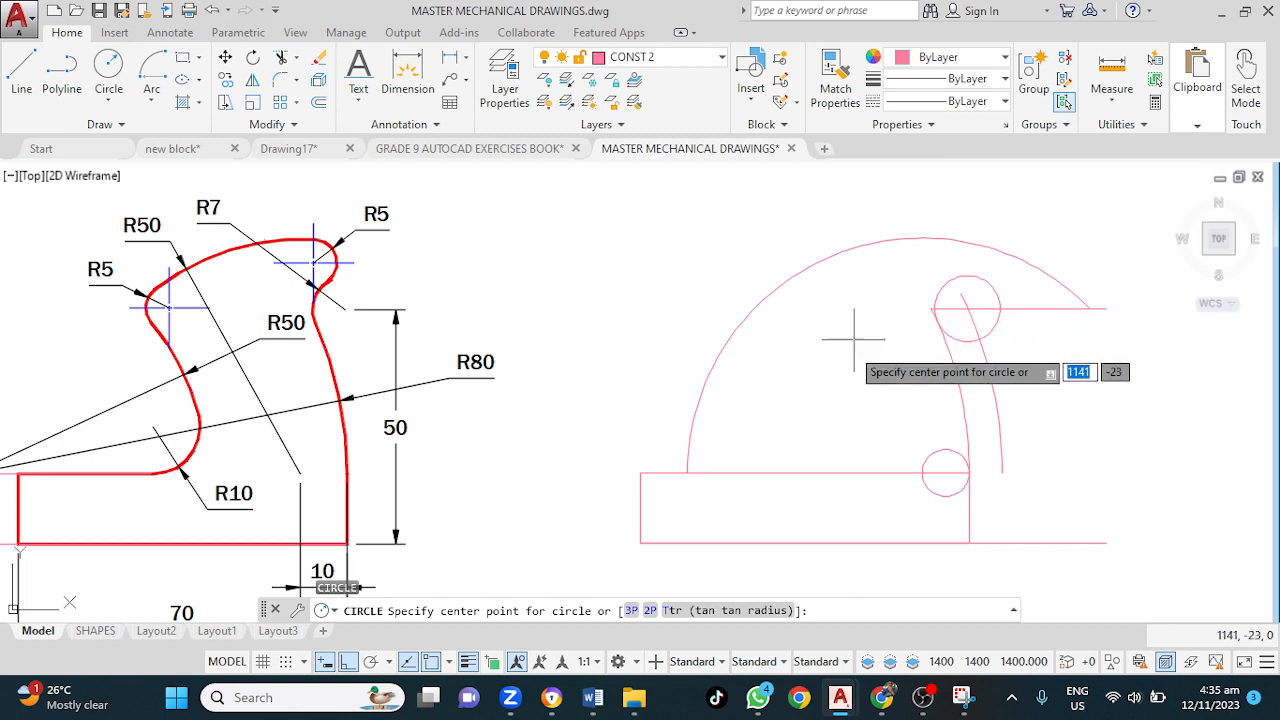
{"action": "left_click", "coordinate": [760, 610]}
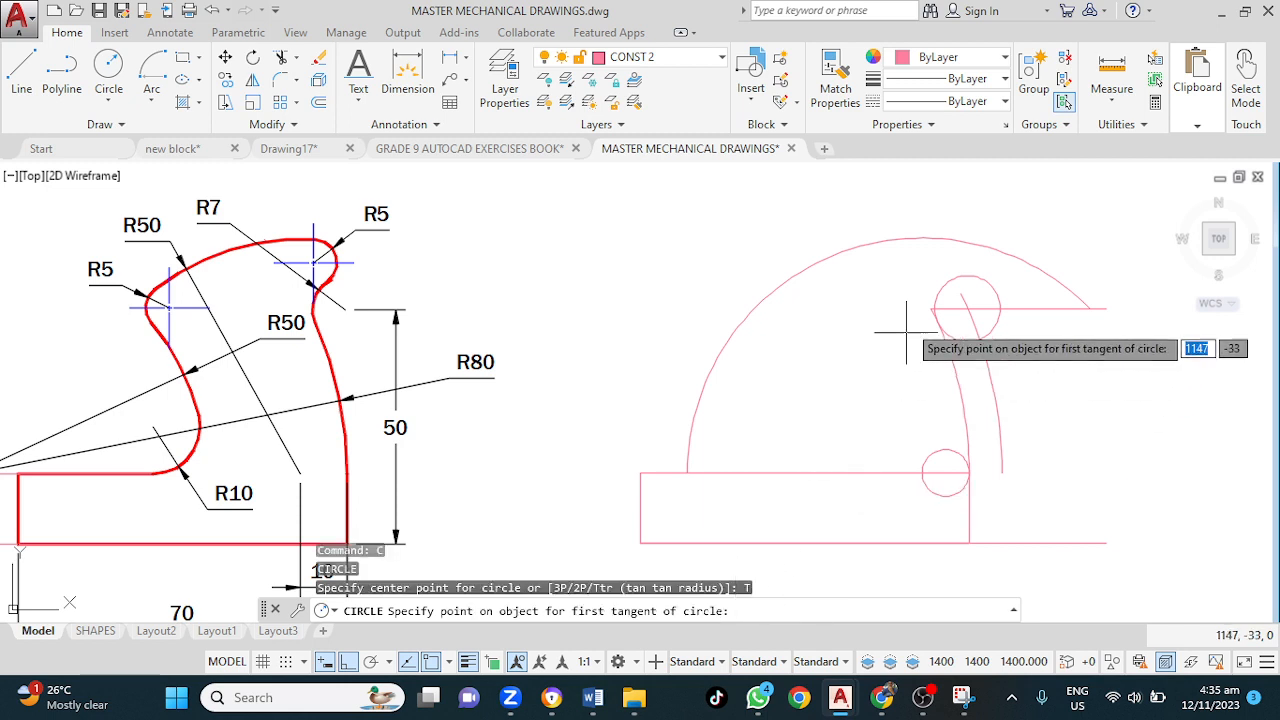
{"action": "left_click", "coordinate": [925, 237]}
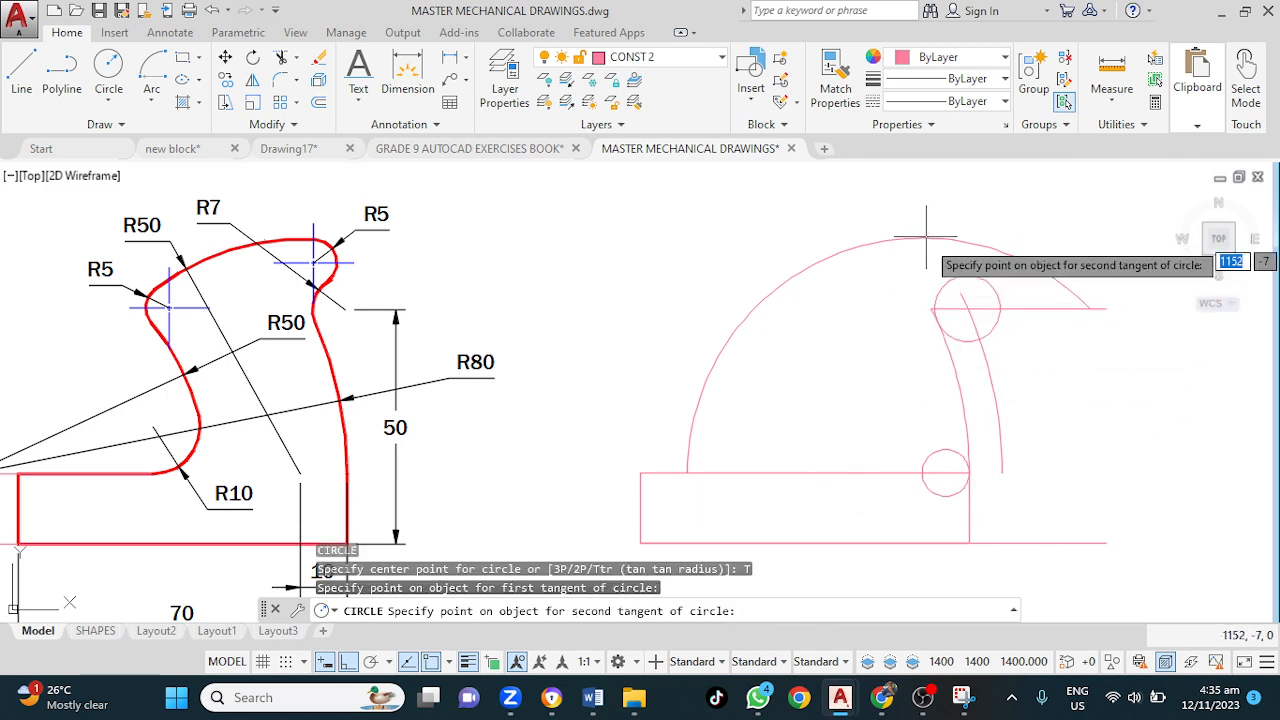
{"action": "left_click", "coordinate": [946, 284]}
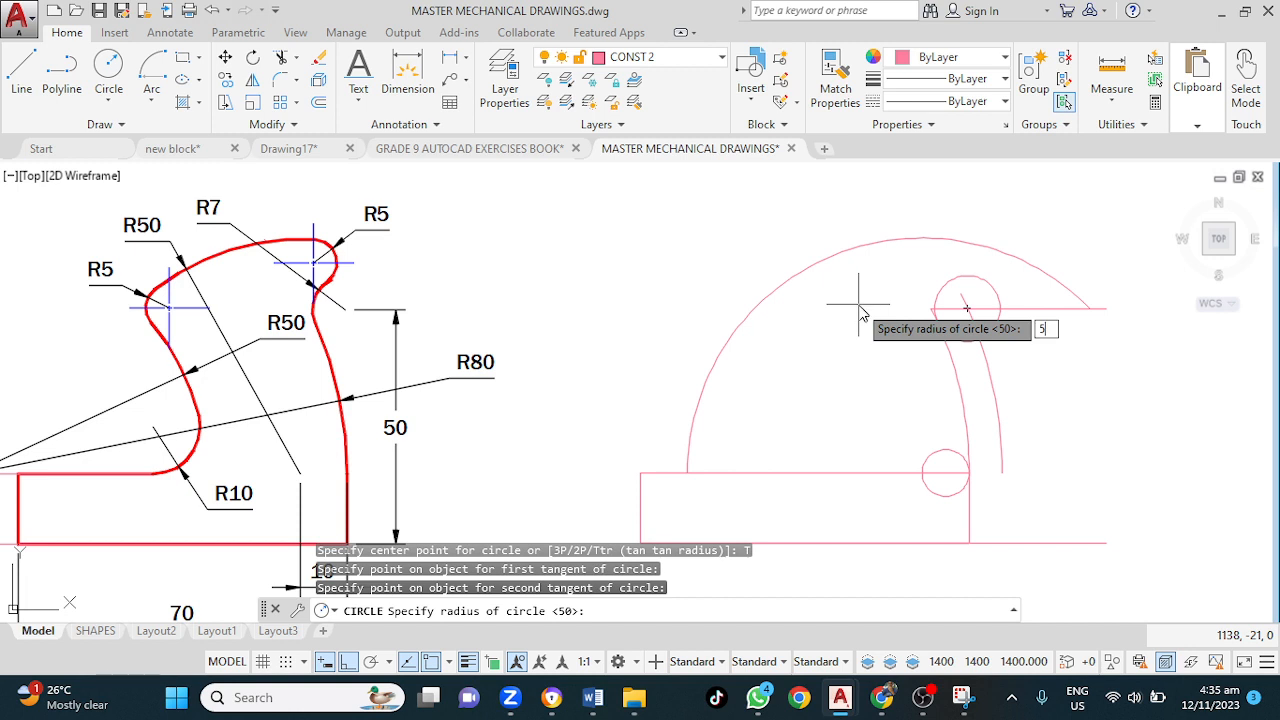
{"action": "key", "text": "Return"}
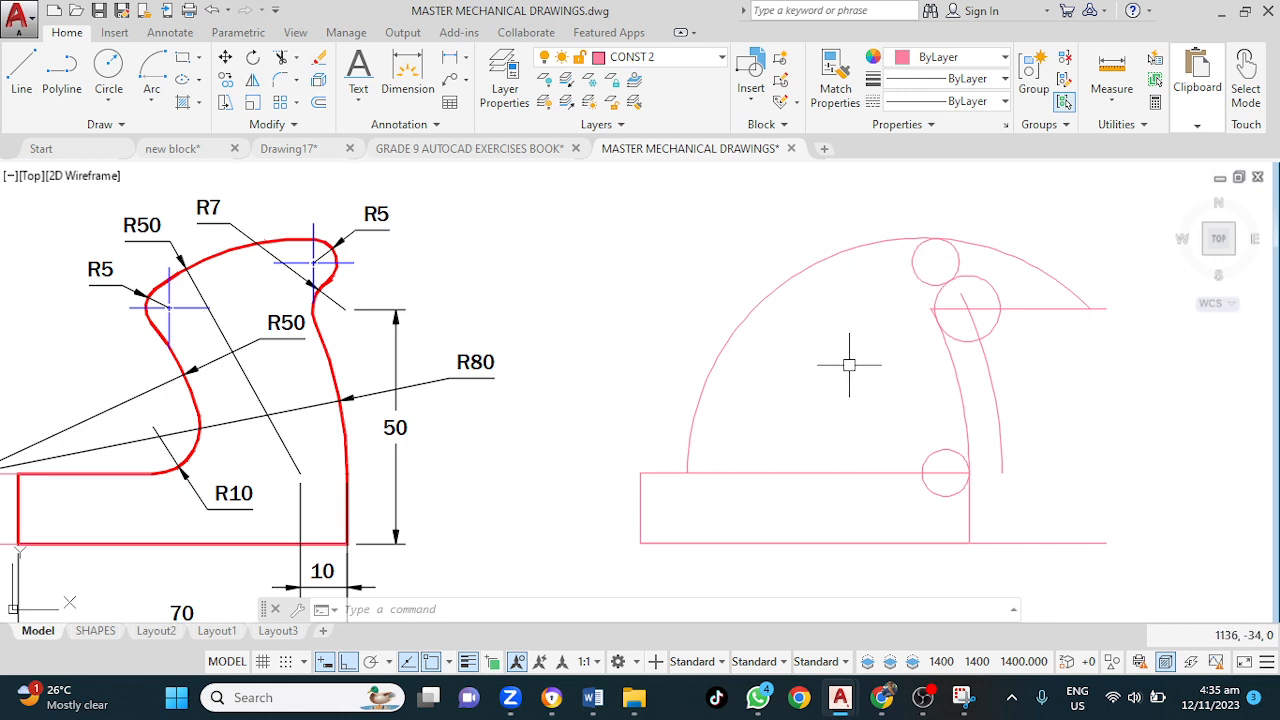
Step: Trim the excess of the R5 and R7 circles, the R50 arc beyond the R5 curve, and the overhanging R80 arc and upper line tips
{"action": "type", "text": "tr"}
{"action": "key", "text": "space"}
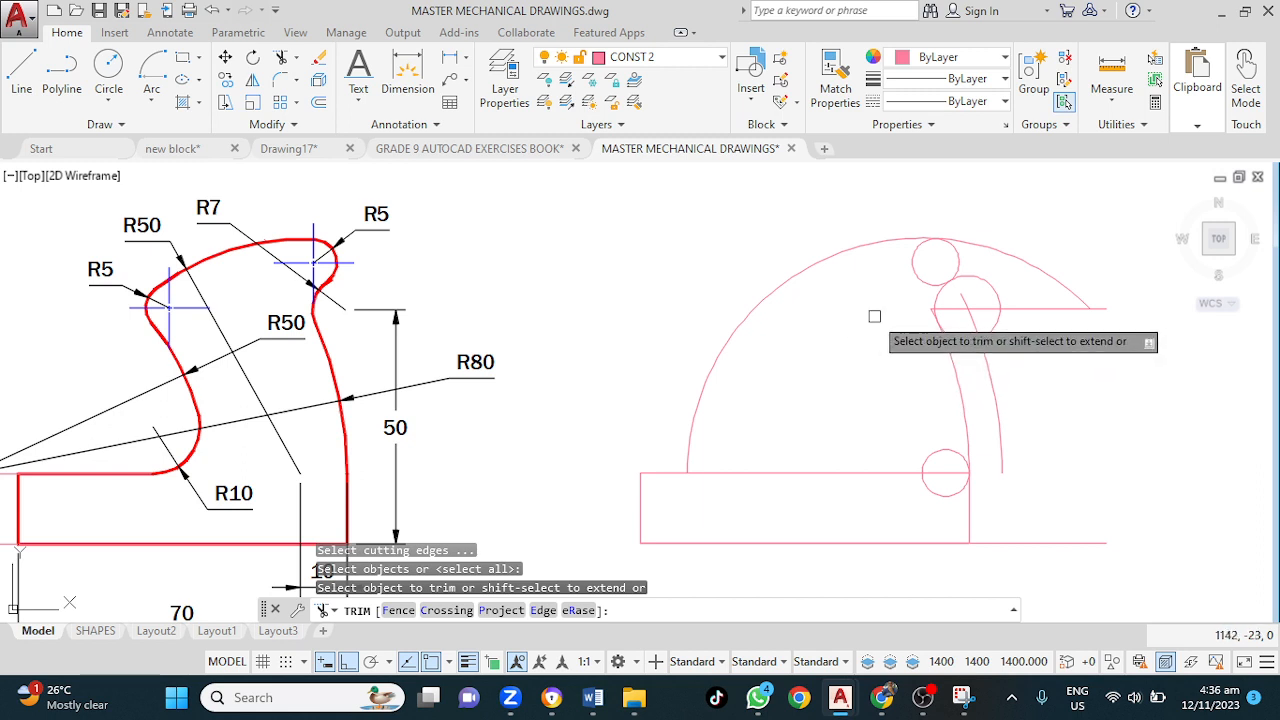
{"action": "left_click", "coordinate": [911, 272]}
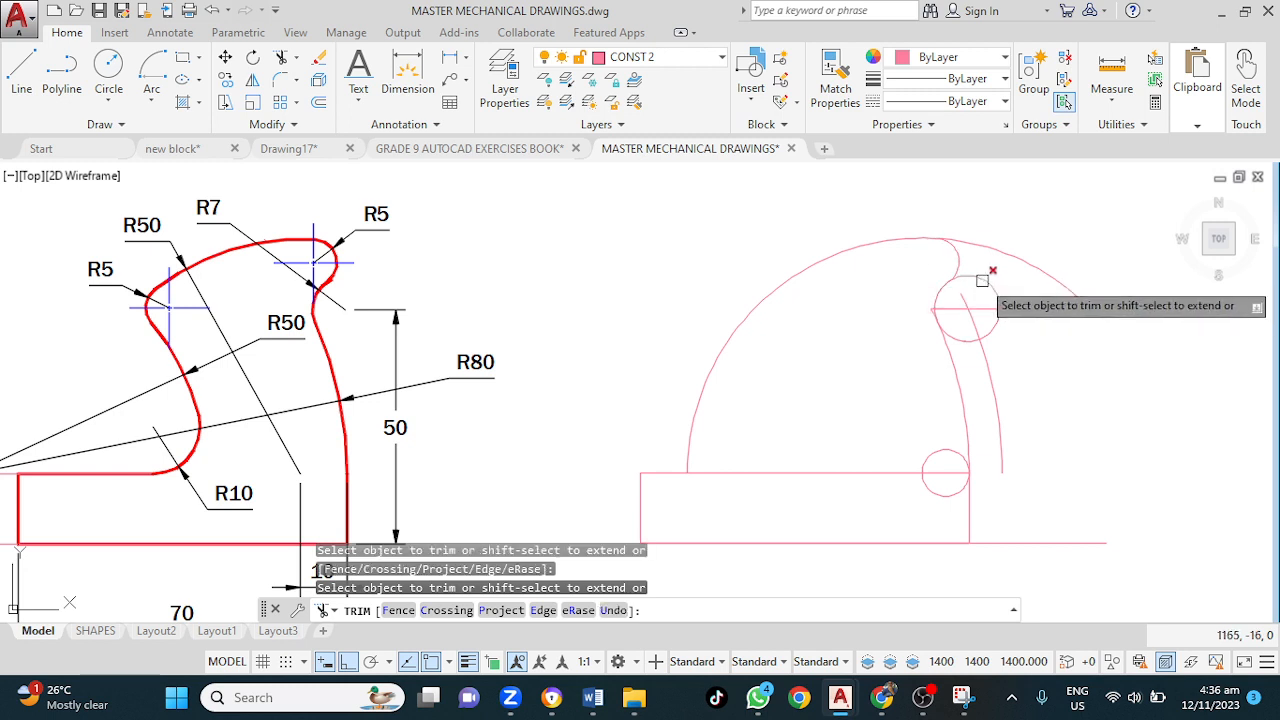
{"action": "scroll", "coordinate": [935, 308], "scroll_direction": "up", "scroll_amount": 5}
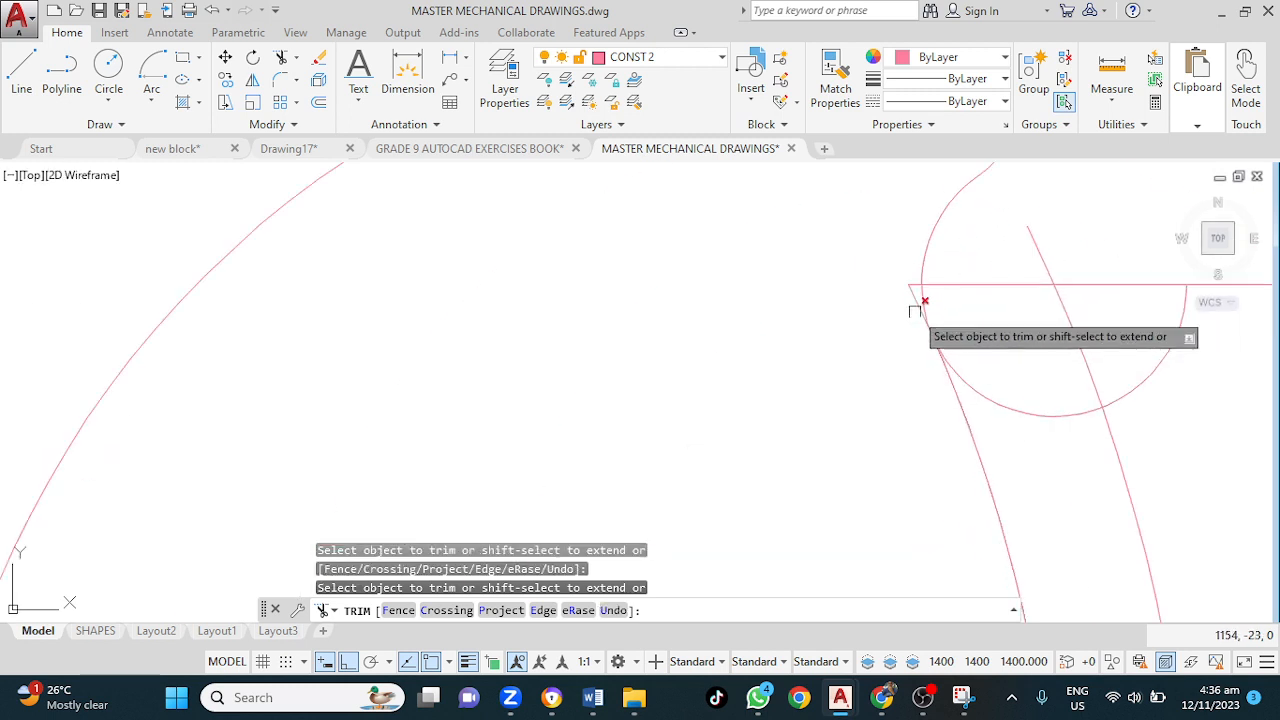
{"action": "left_click", "coordinate": [914, 307]}
{"action": "left_click", "coordinate": [914, 284]}
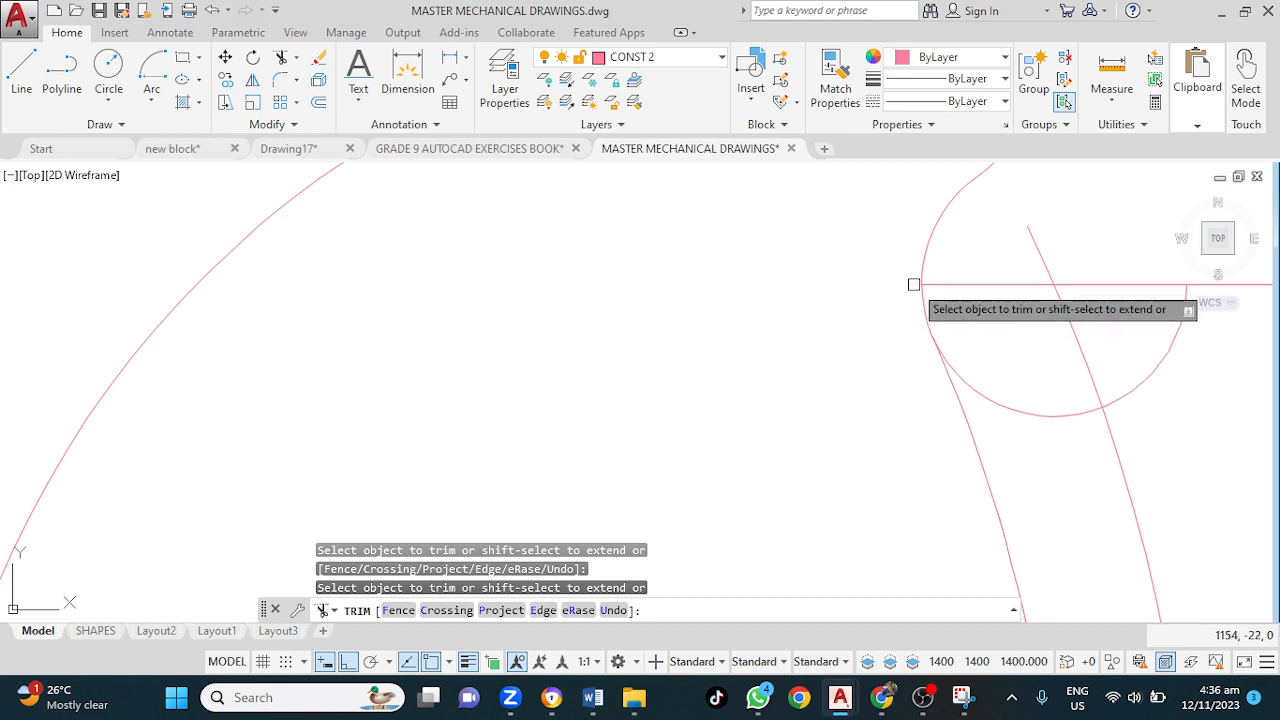
{"action": "left_click", "coordinate": [965, 374]}
{"action": "scroll", "coordinate": [809, 419], "scroll_direction": "down", "scroll_amount": 4}
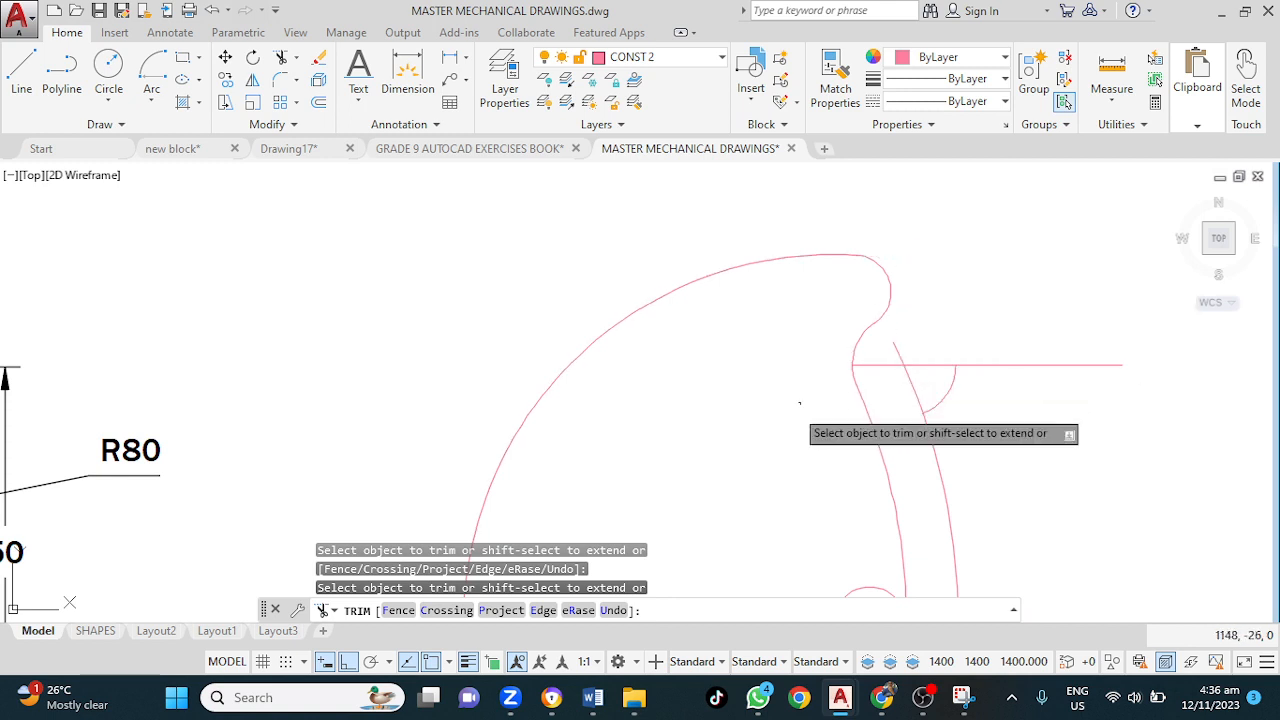
{"action": "scroll", "coordinate": [761, 431], "scroll_direction": "down", "scroll_amount": 2}
{"action": "mouse_move", "coordinate": [760, 429]}
{"action": "middle_mouse_down"}
{"action": "mouse_move", "coordinate": [786, 314]}
{"action": "mouse_move", "coordinate": [911, 297]}
{"action": "mouse_move", "coordinate": [894, 312]}
{"action": "middle_mouse_up"}
{"action": "key", "text": "Escape"}
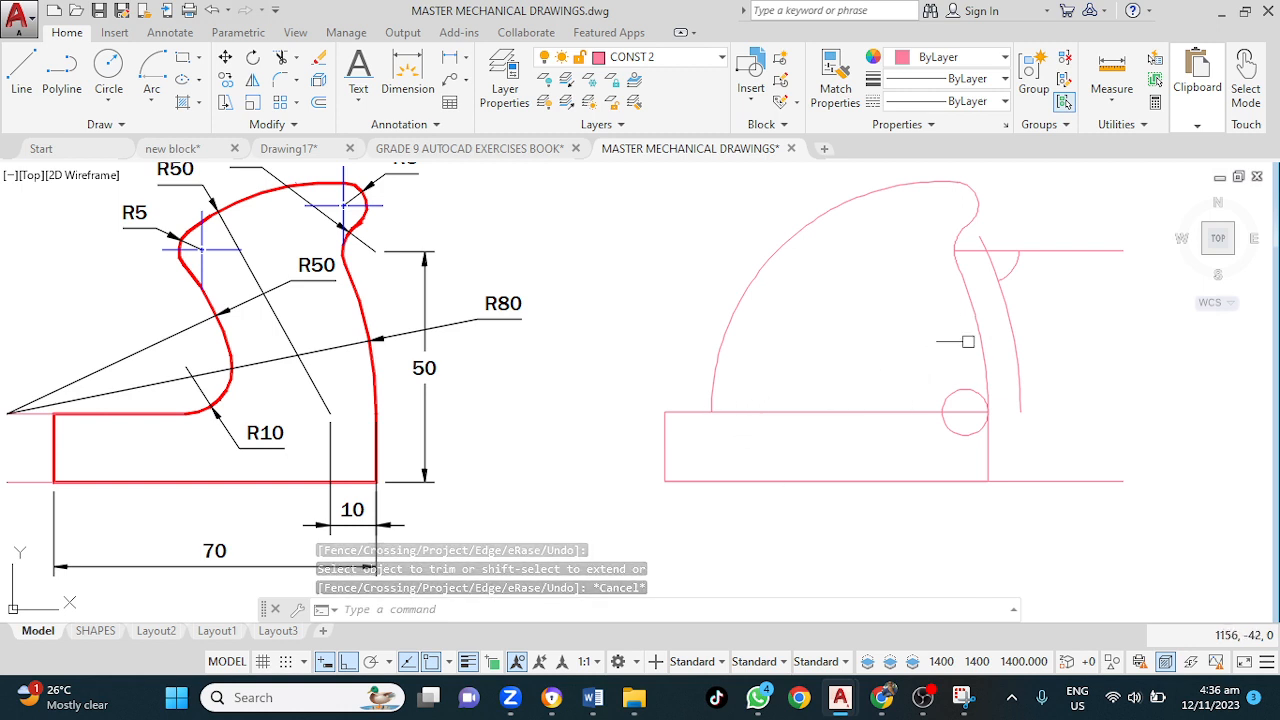
Step: Draw a circle of radius 50 centred on the R80 arc's centre, outside the rectangle's upper-left corner
{"action": "mouse_move", "coordinate": [978, 334]}
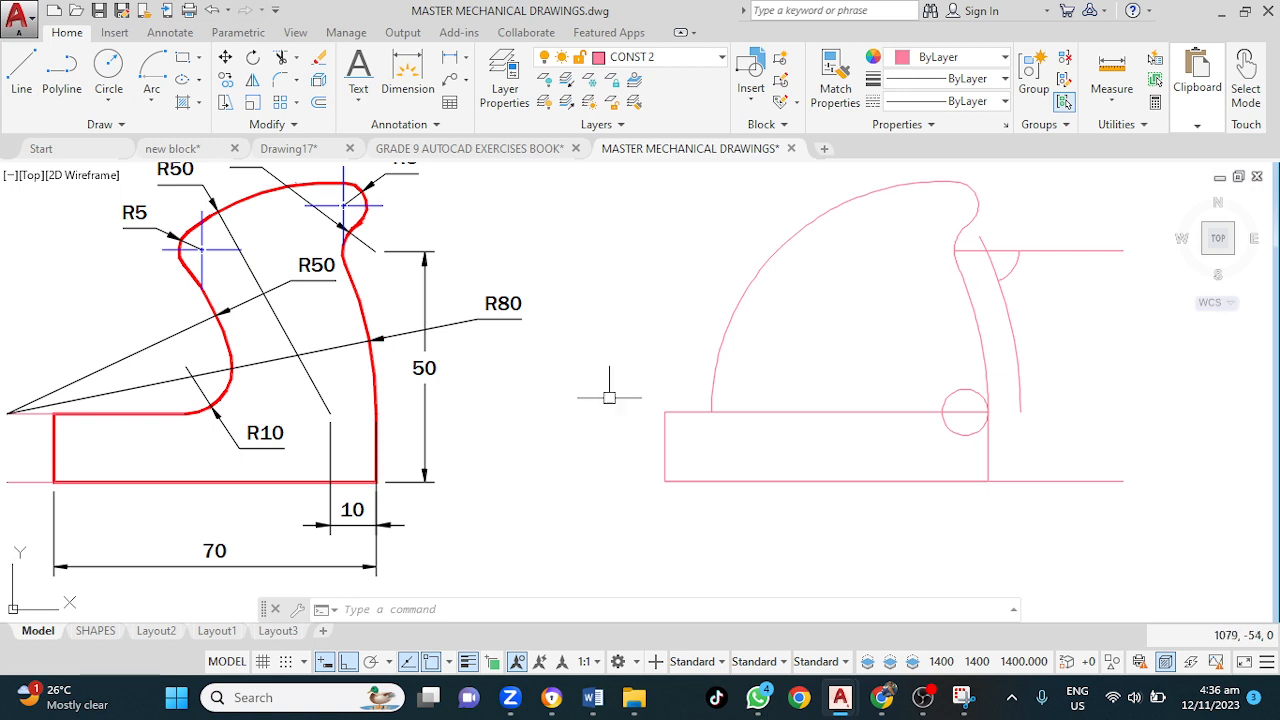
{"action": "mouse_move", "coordinate": [604, 397]}
{"action": "middle_mouse_down"}
{"action": "mouse_move", "coordinate": [711, 367]}
{"action": "mouse_move", "coordinate": [686, 386]}
{"action": "middle_mouse_up"}
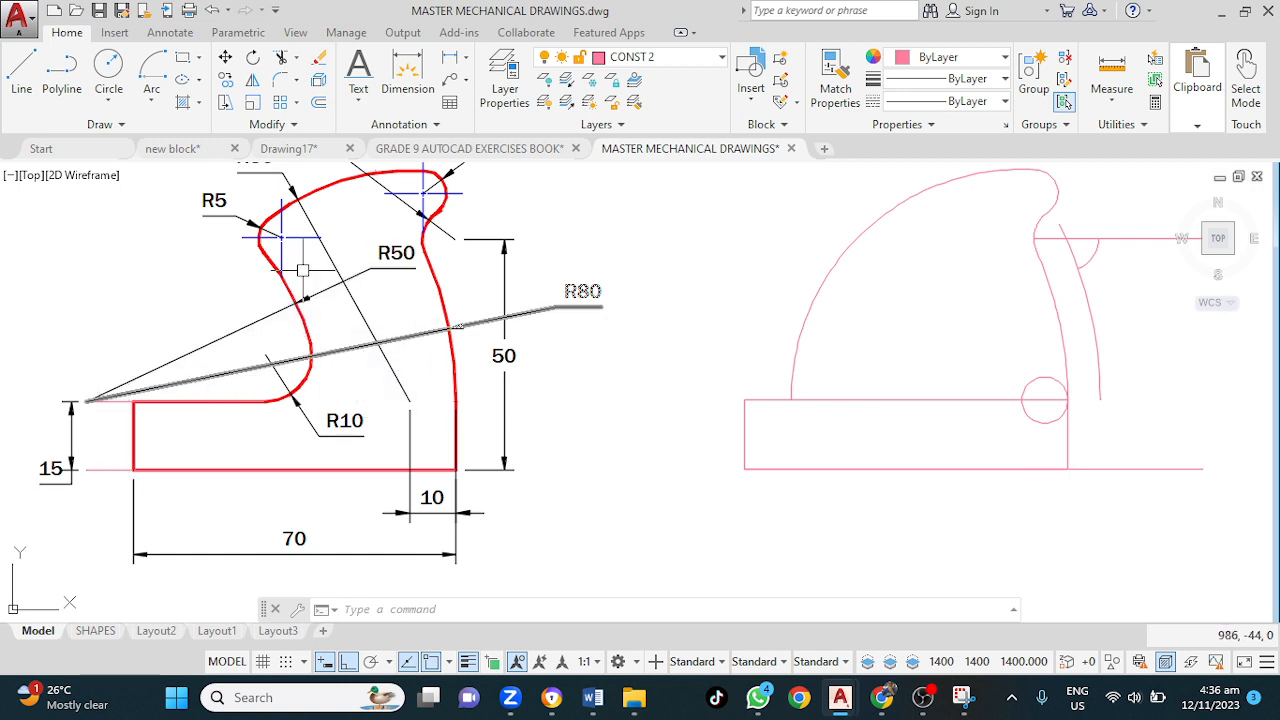
{"action": "left_click", "coordinate": [109, 72]}
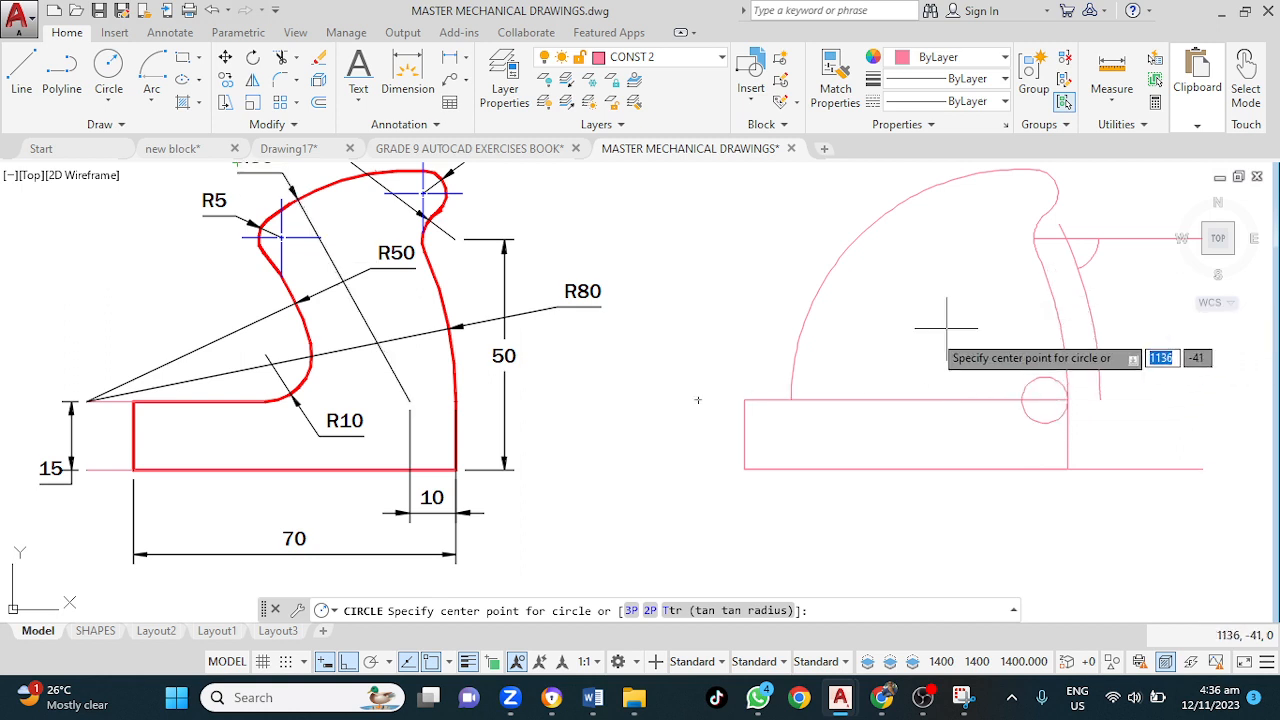
{"action": "left_click", "coordinate": [698, 400]}
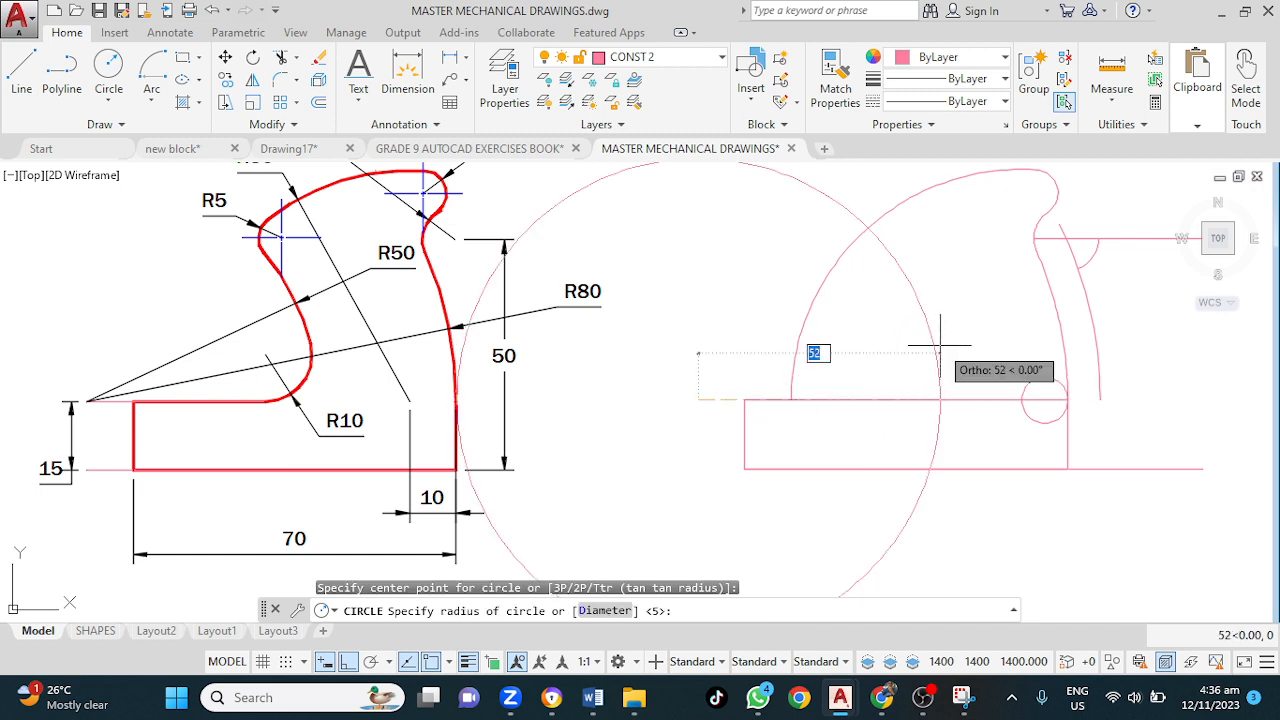
{"action": "key", "text": "Return"}
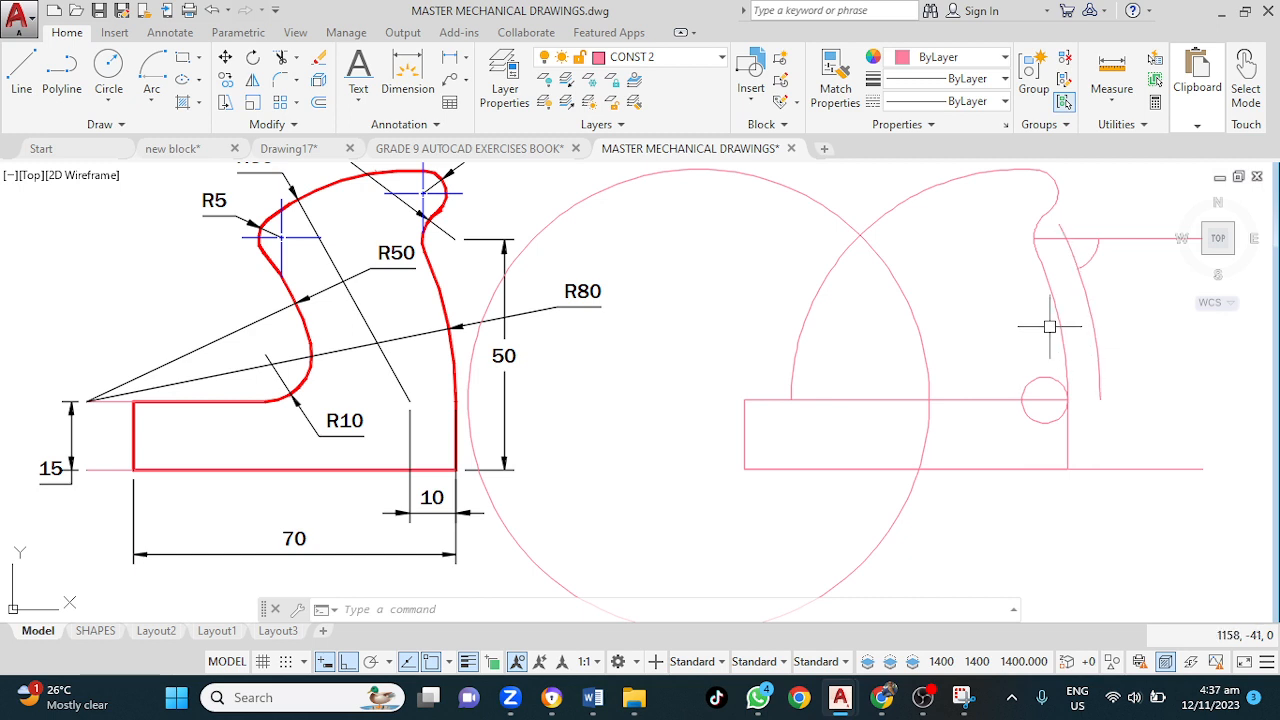
Step: Draw a horizontal line 10 long from the new R50 circle's centre to the rectangle's upper-left corner
{"action": "mouse_move", "coordinate": [1059, 321]}
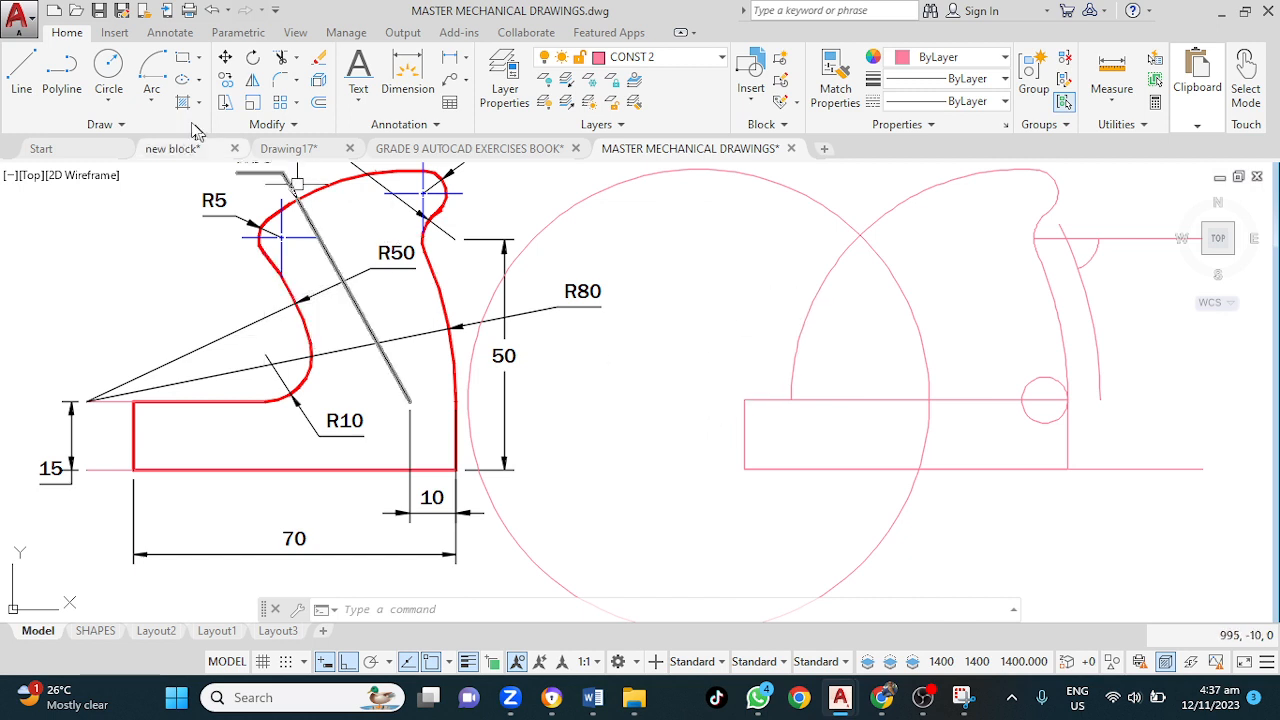
{"action": "left_click", "coordinate": [21, 70]}
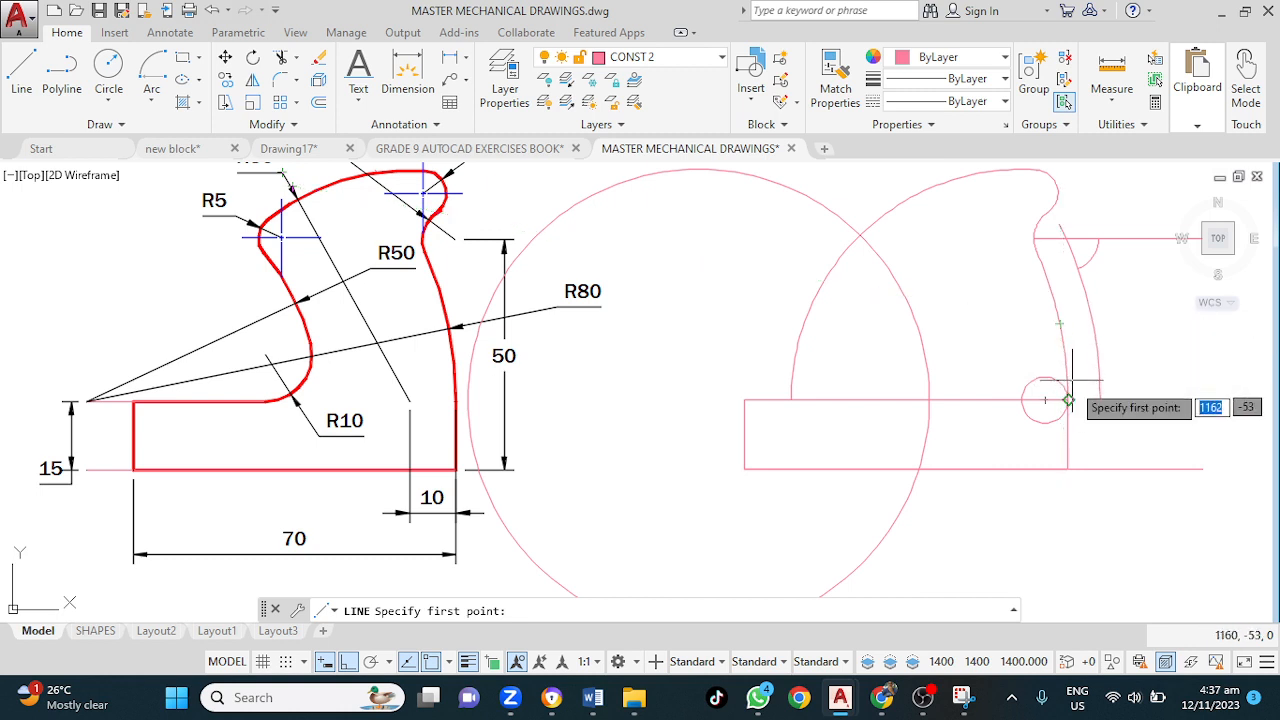
{"action": "left_click", "coordinate": [698, 400]}
{"action": "type", "text": "10"}
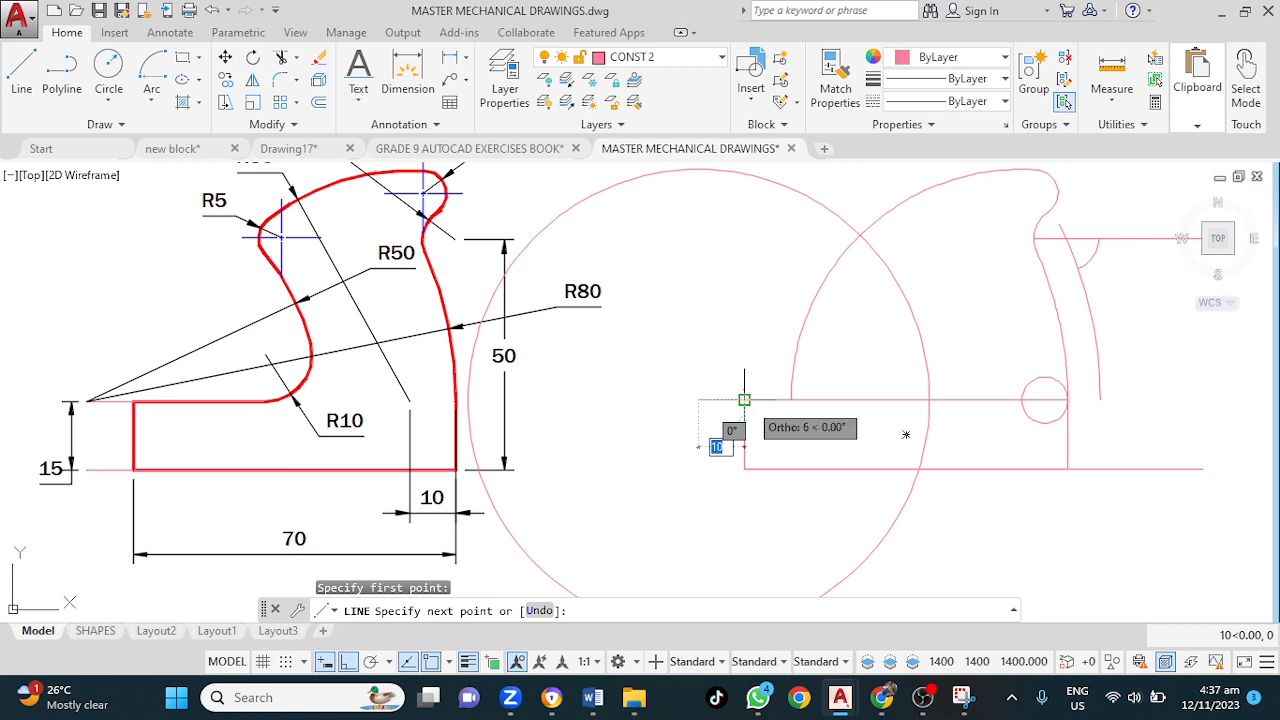
{"action": "key", "text": "Return"}
{"action": "key", "text": "Return"}
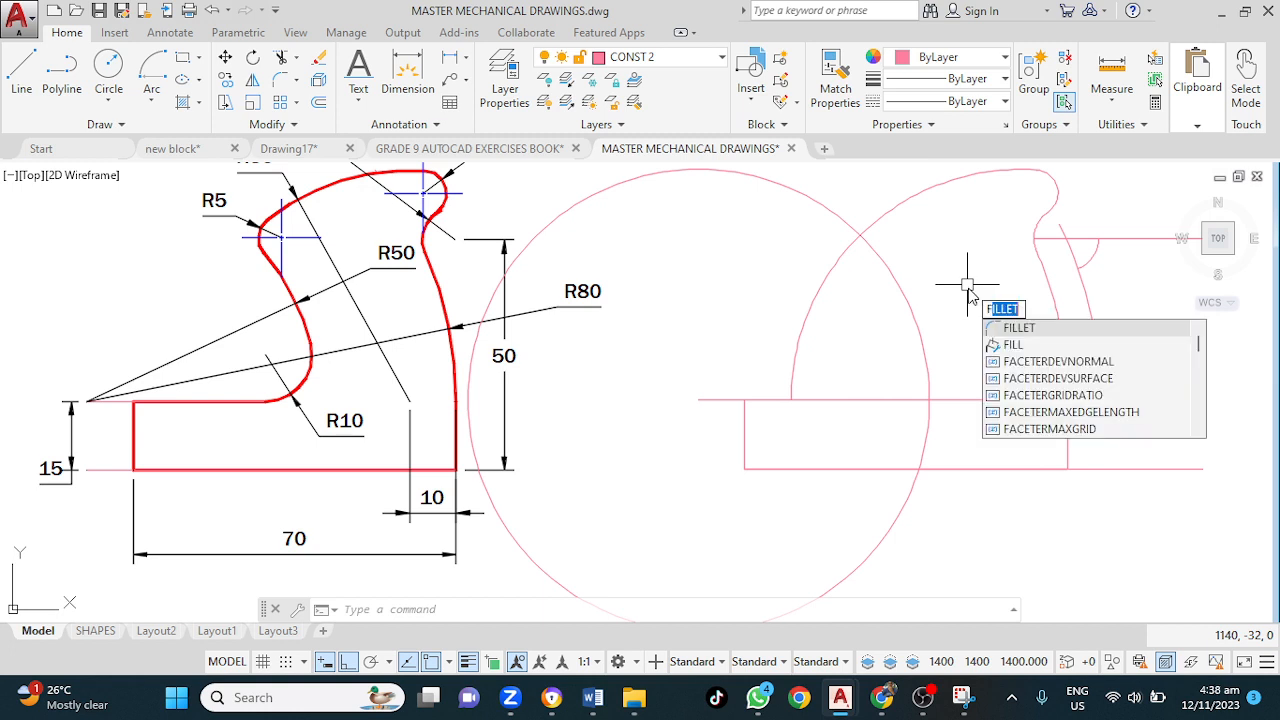
Step: Fillet the upper R50 arc and the new R50 circle with a radius of 5 near their crossing
{"action": "key", "text": "Return"}
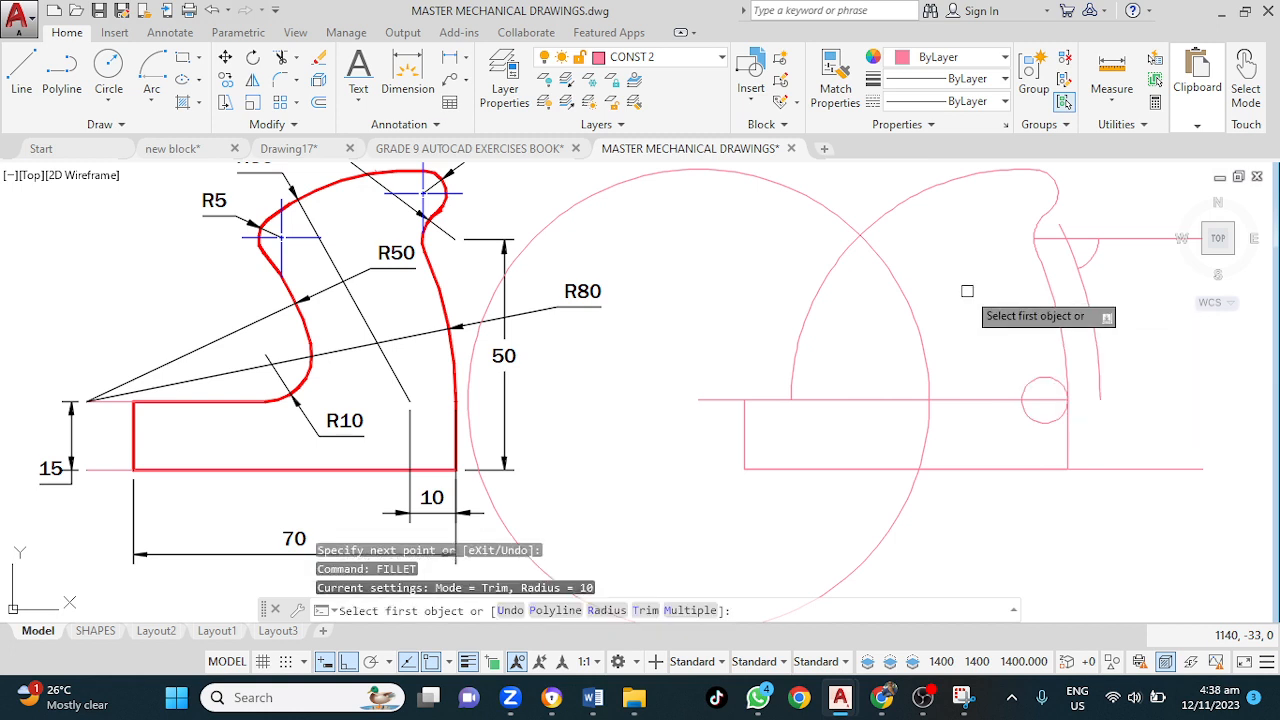
{"action": "left_click", "coordinate": [606, 610]}
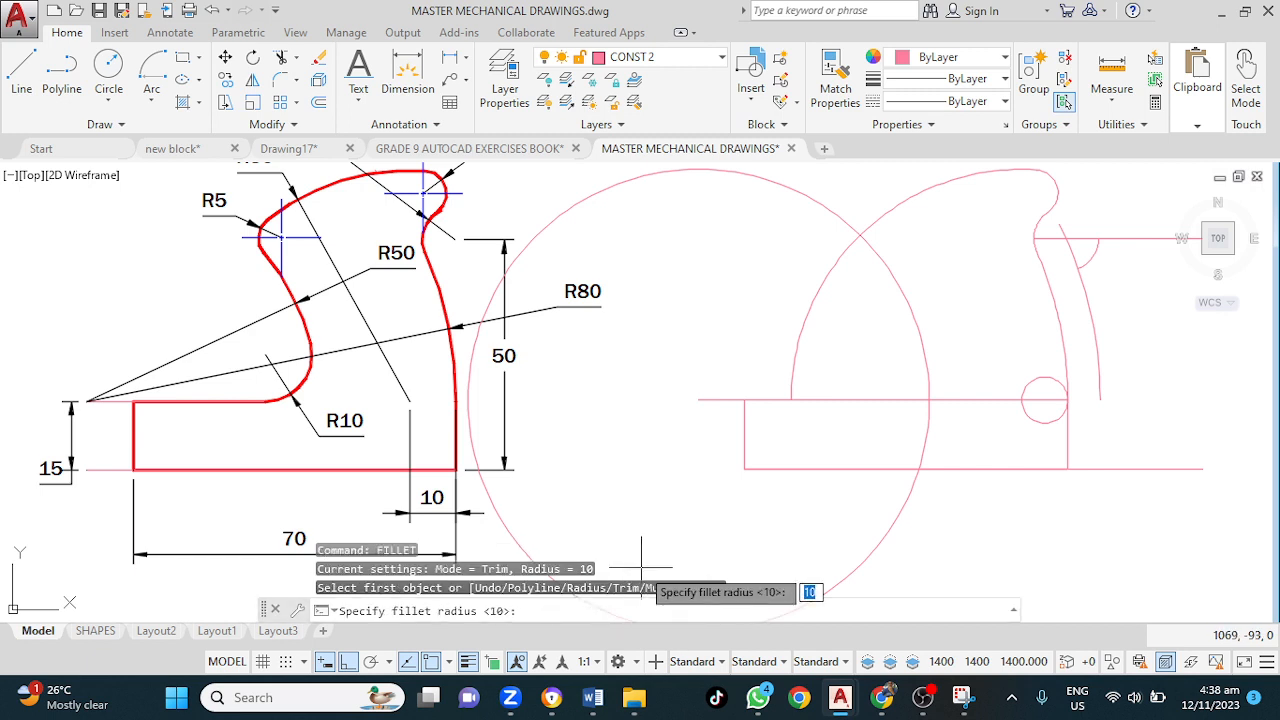
{"action": "type", "text": "5"}
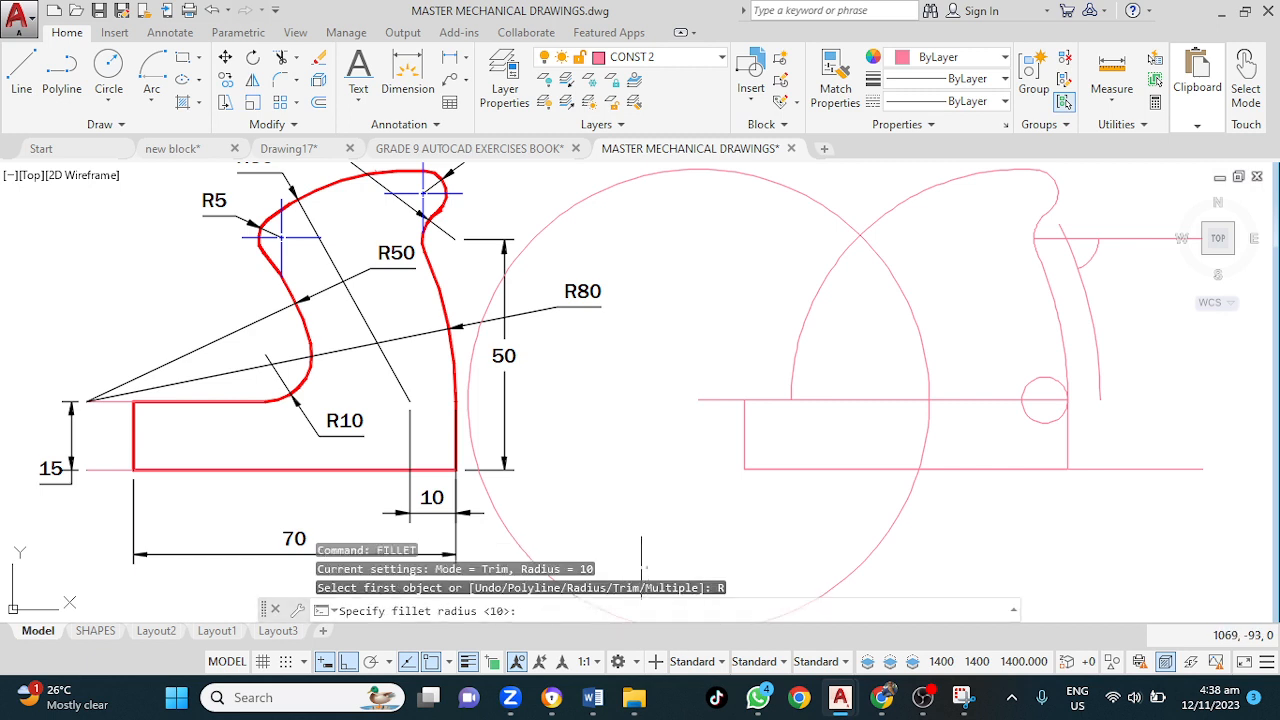
{"action": "key", "text": "Return"}
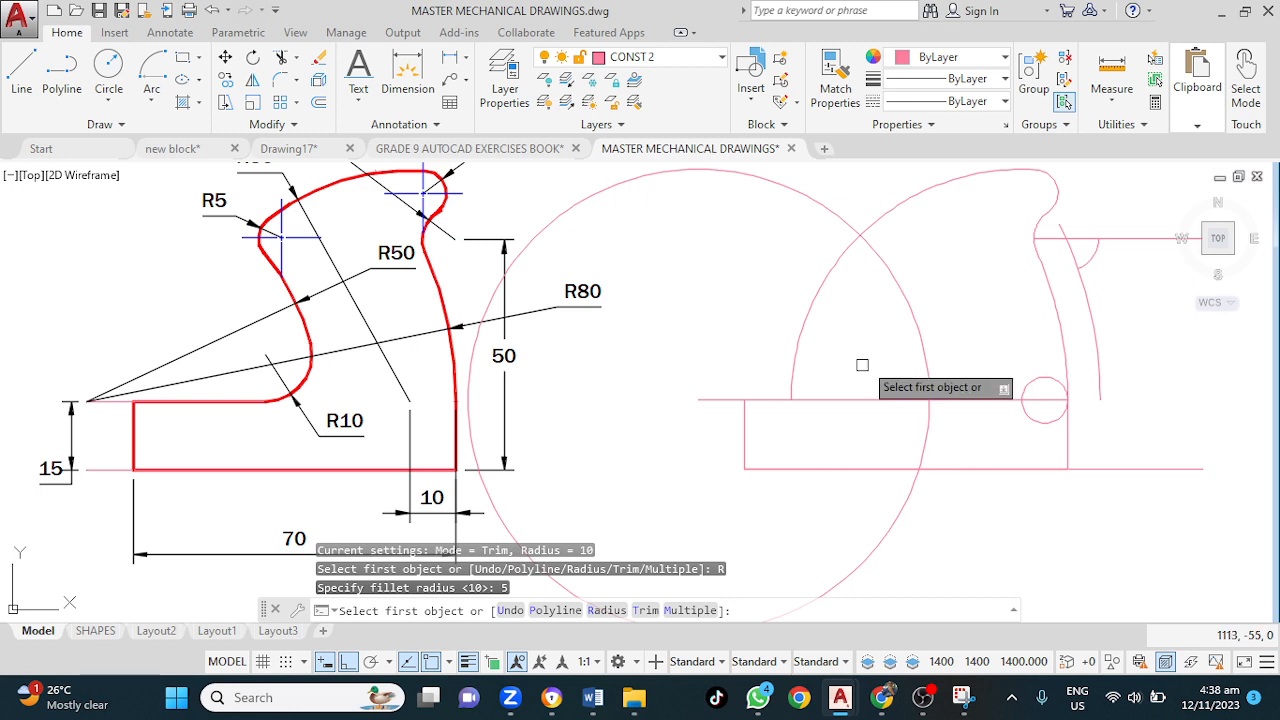
{"action": "left_click", "coordinate": [876, 250]}
{"action": "left_click", "coordinate": [880, 222]}
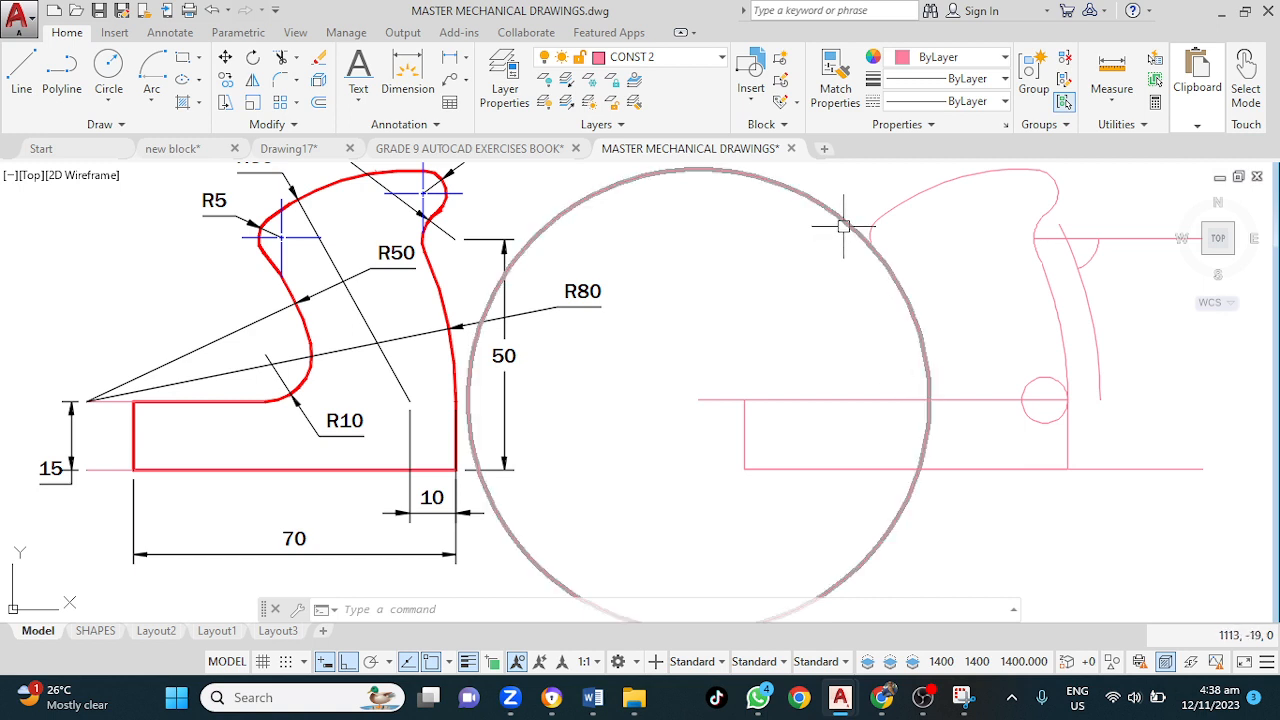
Step: Trim the outer part of the R50 circle, keeping the arc from the R5 fillet down to the rectangle's bottom edge
{"action": "key", "text": "Return"}
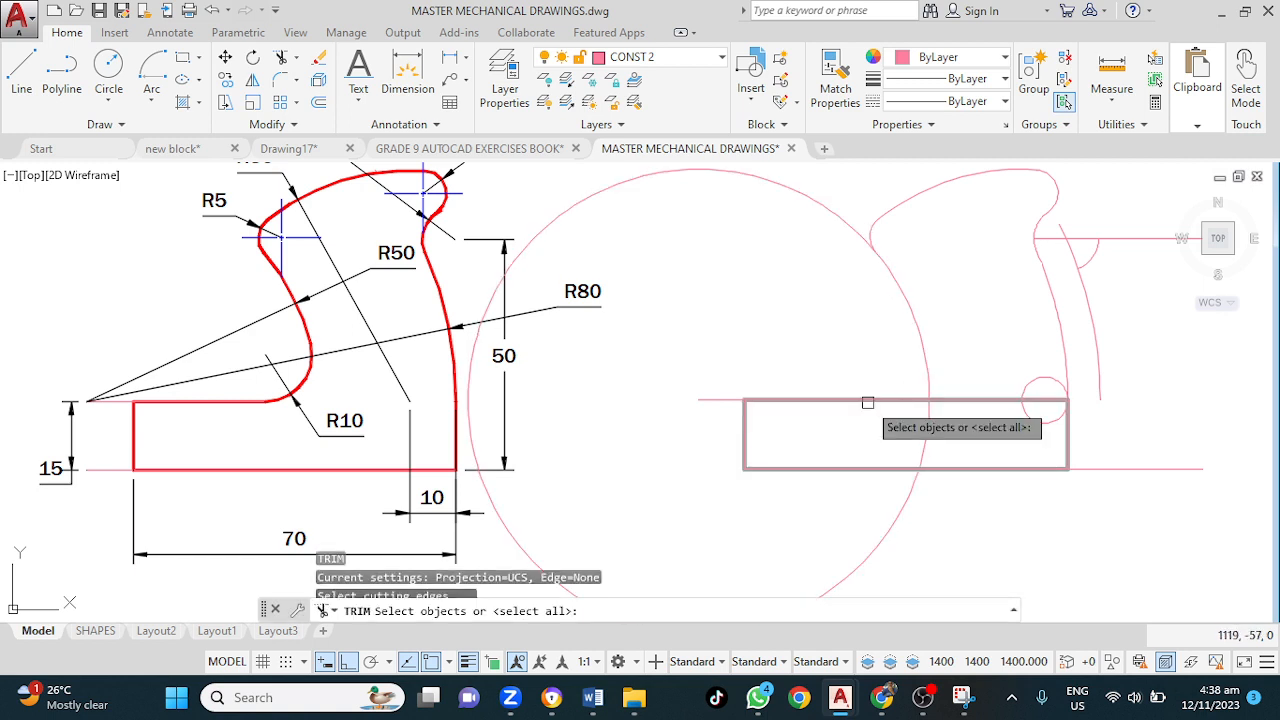
{"action": "key", "text": "Return"}
{"action": "left_click", "coordinate": [852, 216]}
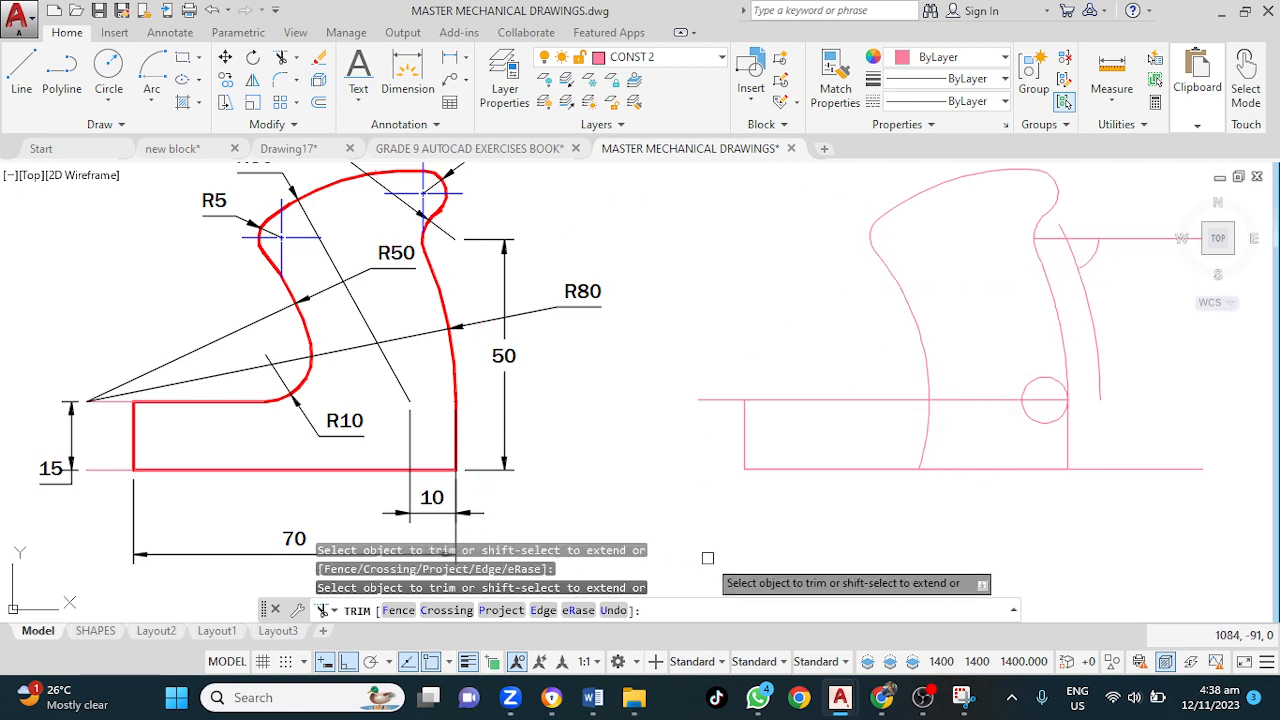
{"action": "key", "text": "Escape"}
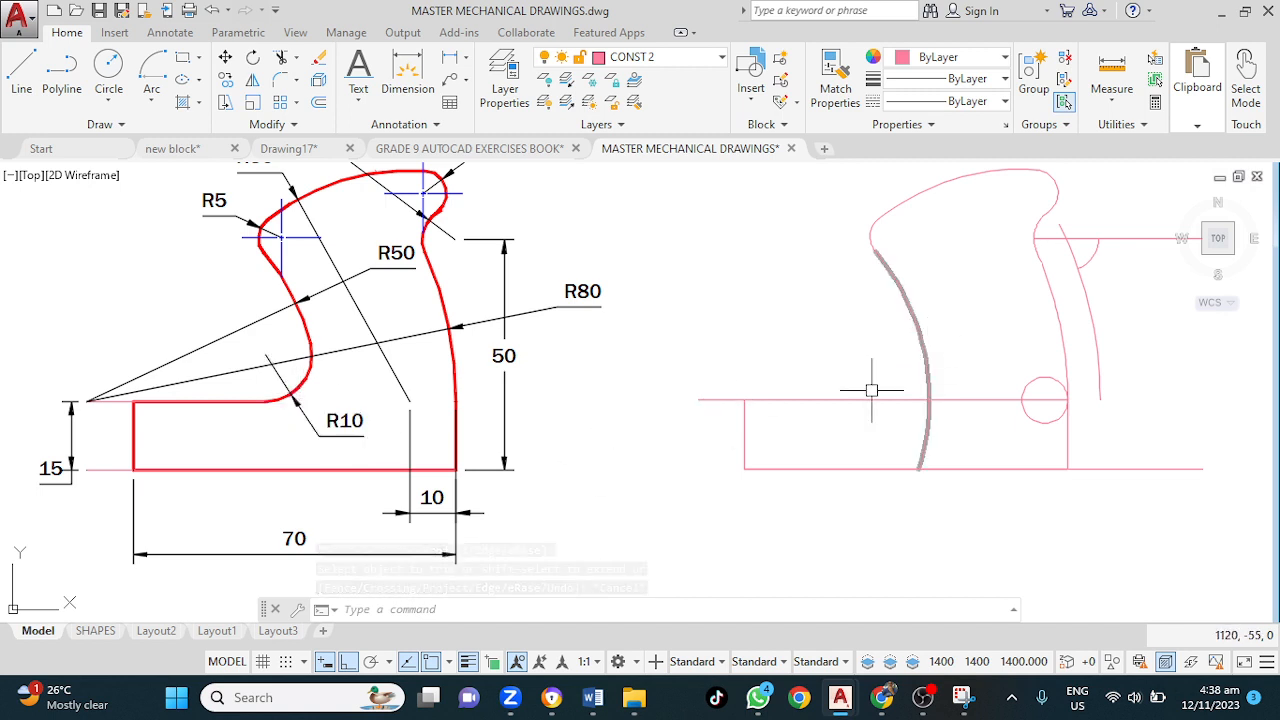
{"action": "mouse_move", "coordinate": [880, 703]}
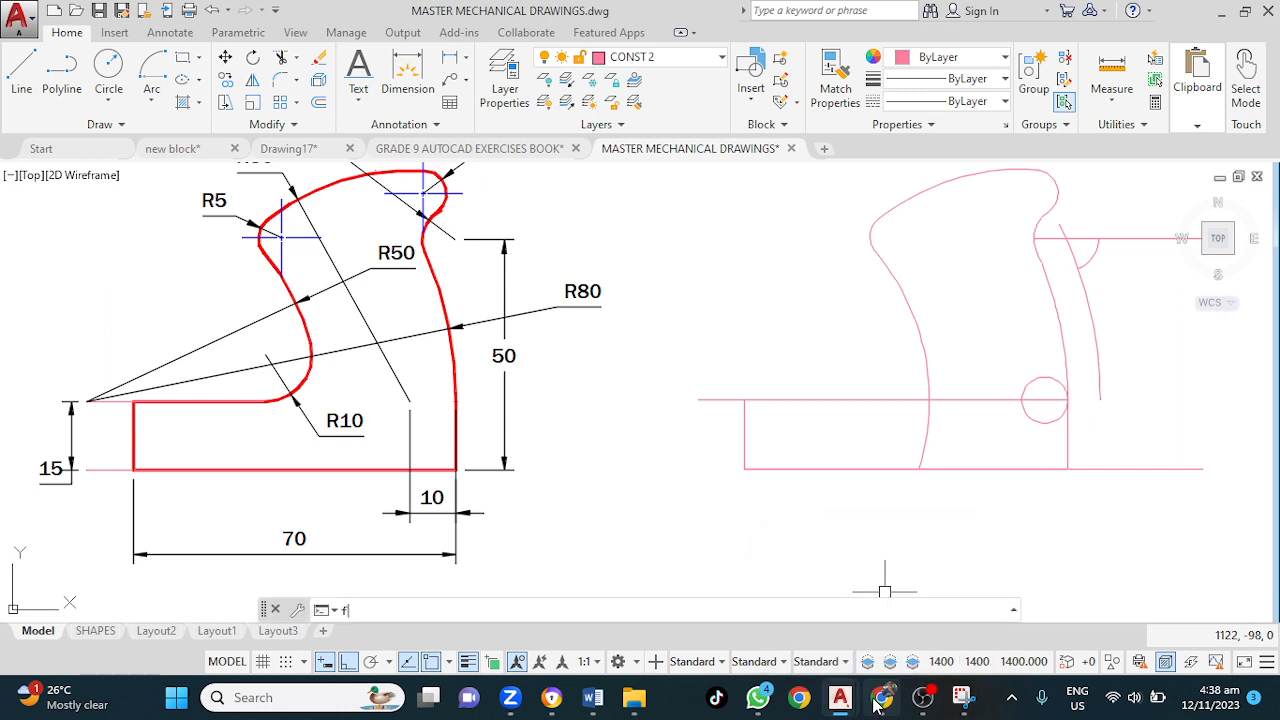
{"action": "type", "text": "f"}
{"action": "key", "text": "Return"}
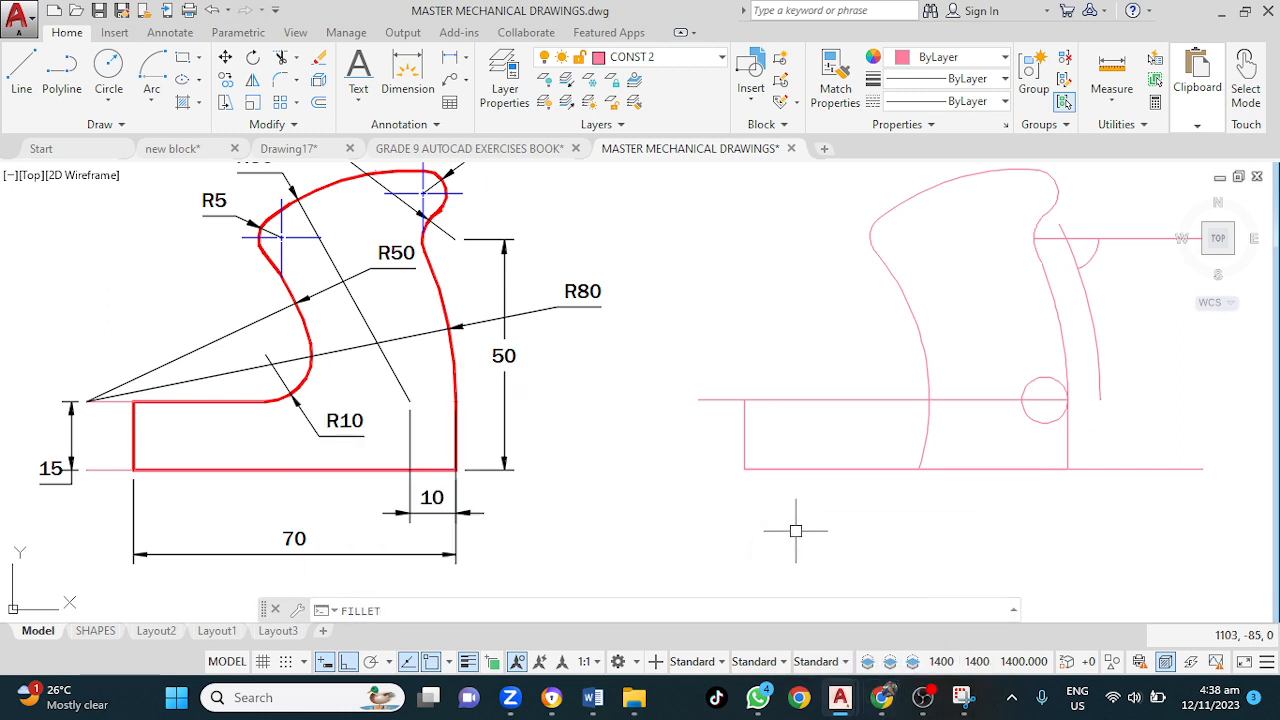
{"action": "type", "text": "f"}
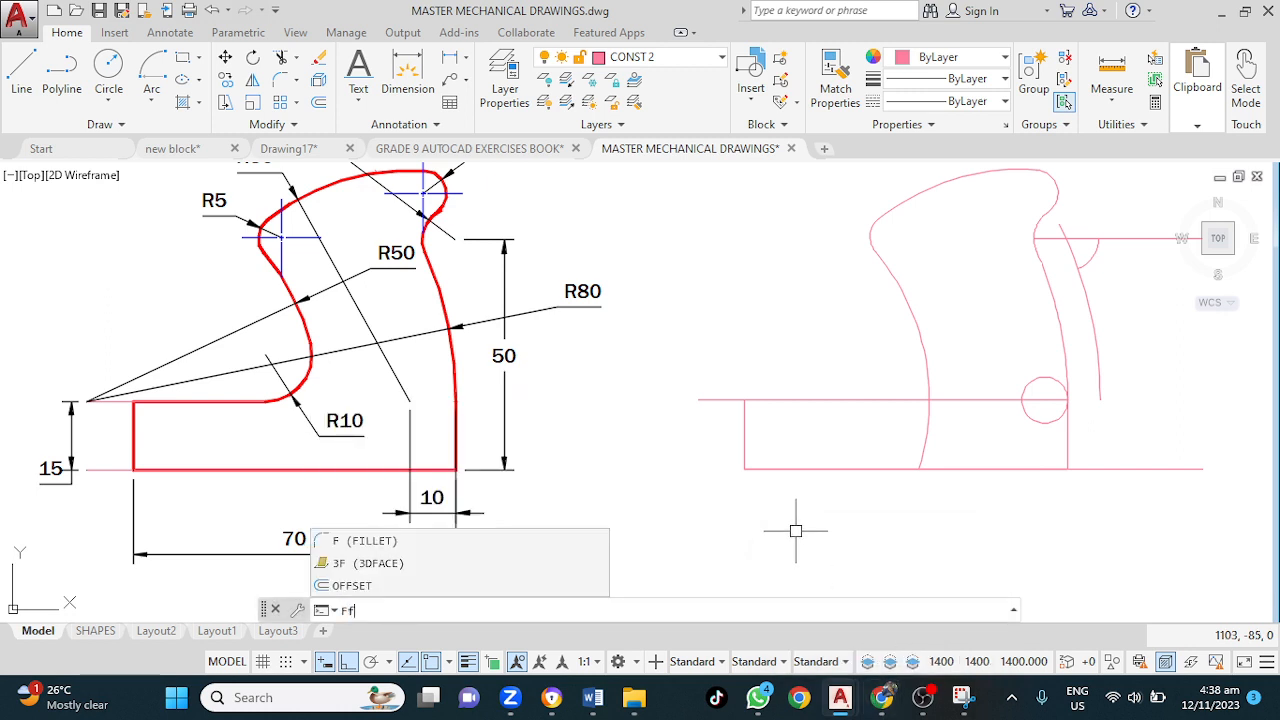
{"action": "key", "text": "Escape"}
{"action": "key", "text": "Escape"}
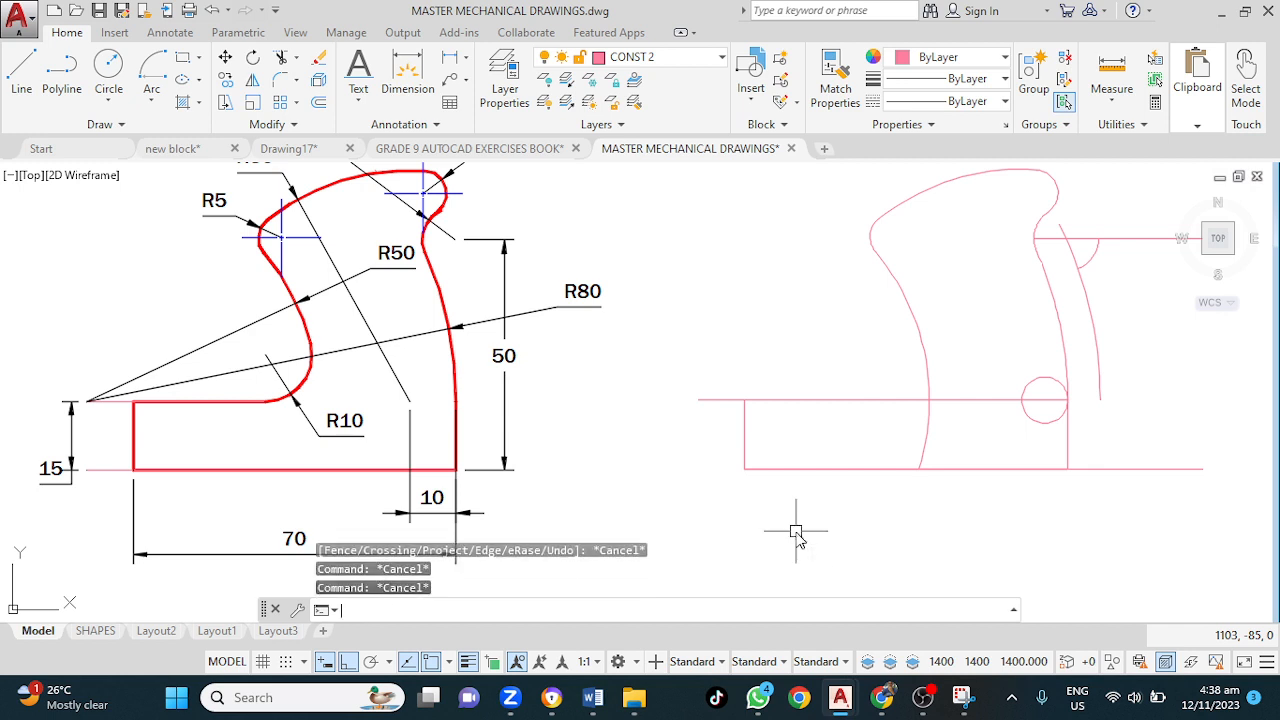
Step: Try to fillet the rectangle's top edge and the left R50 arc with a radius of 10
{"action": "type", "text": "f"}
{"action": "key", "text": "Return"}
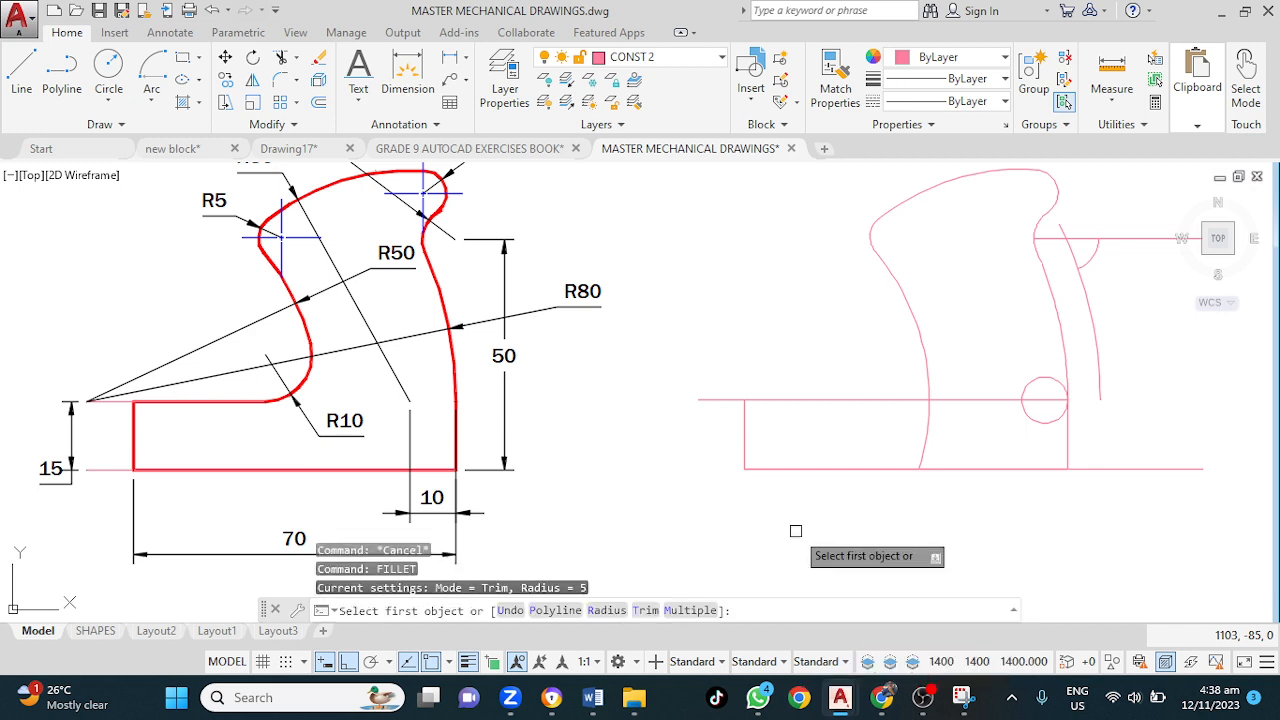
{"action": "type", "text": "r"}
{"action": "key", "text": "Return"}
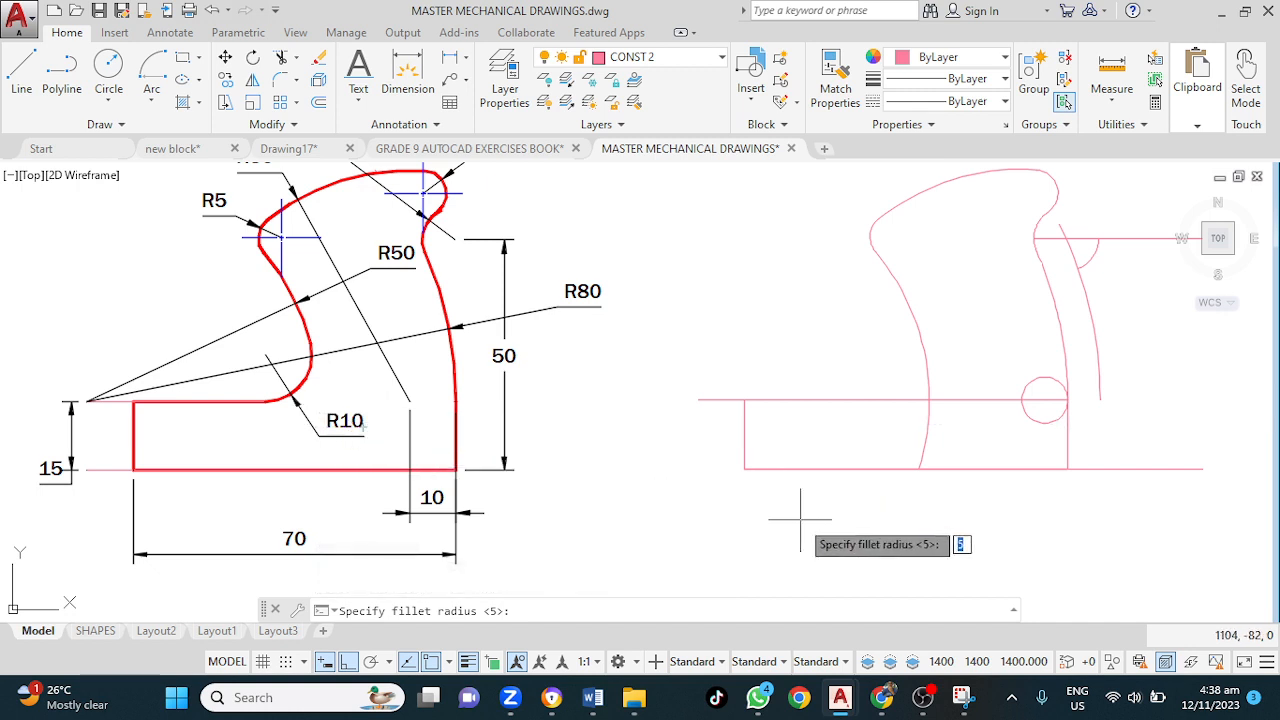
{"action": "type", "text": "10"}
{"action": "key", "text": "Return"}
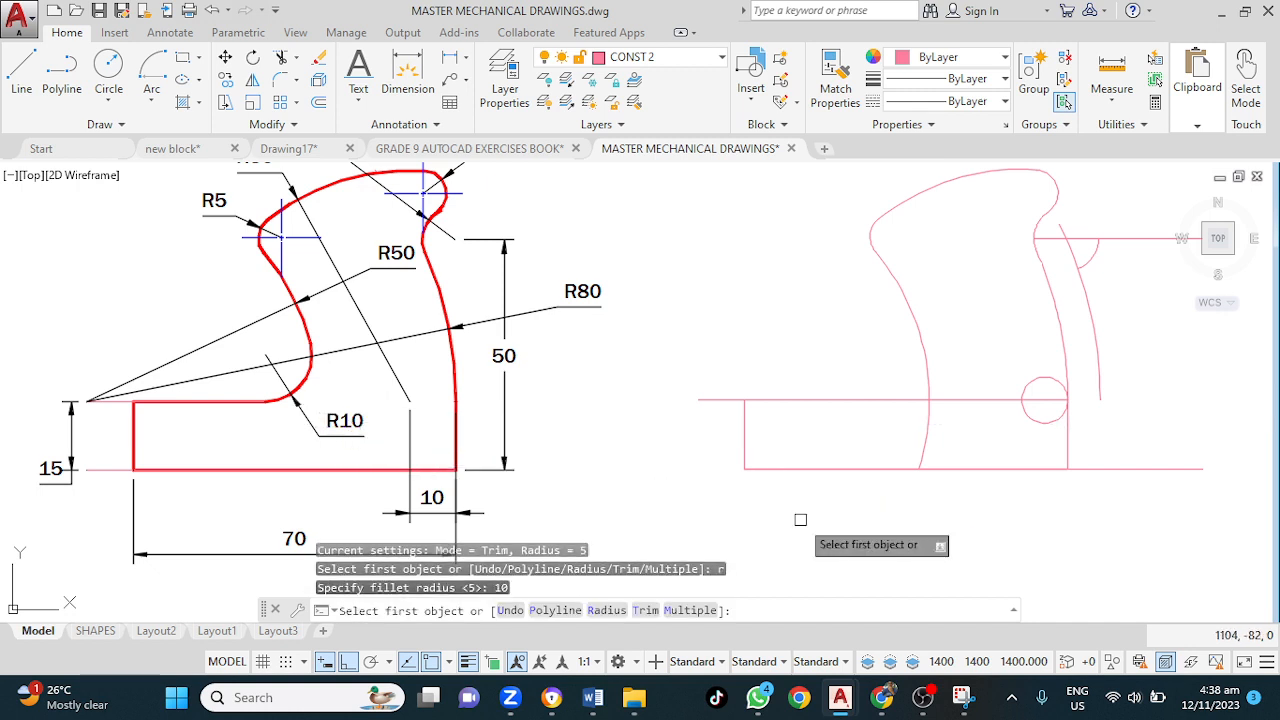
{"action": "left_click", "coordinate": [893, 401]}
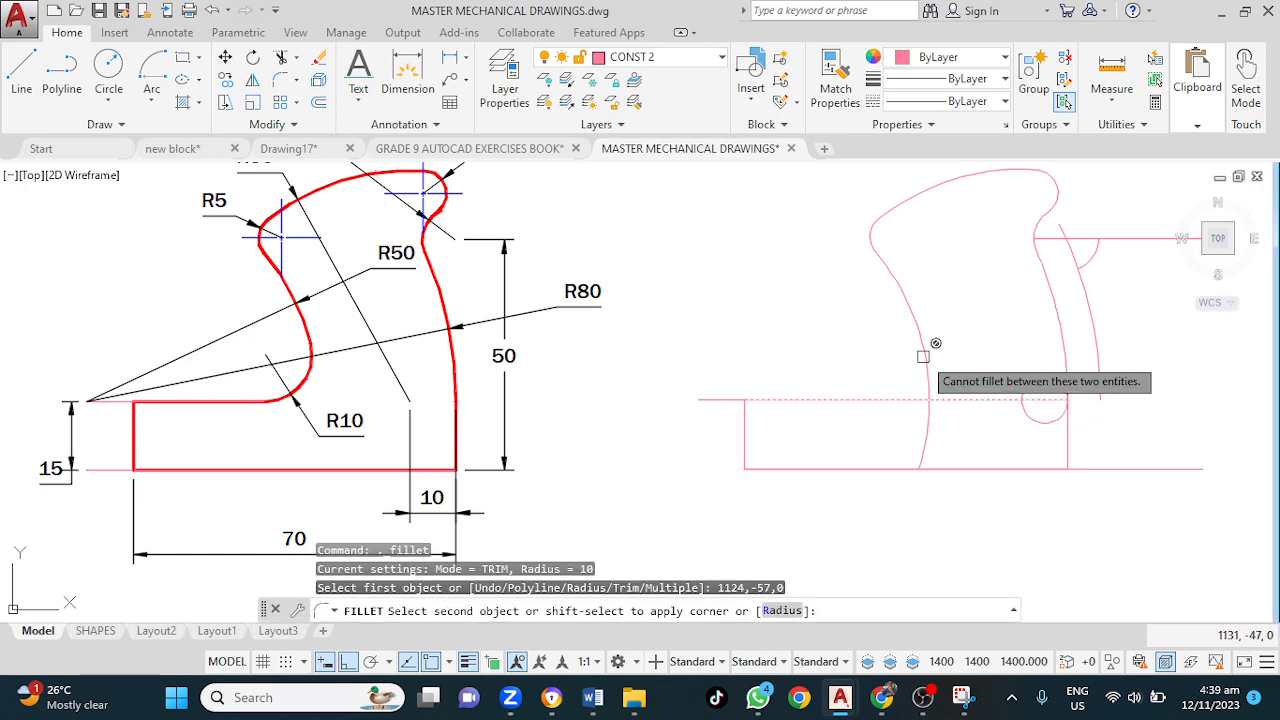
{"action": "left_click", "coordinate": [929, 350]}
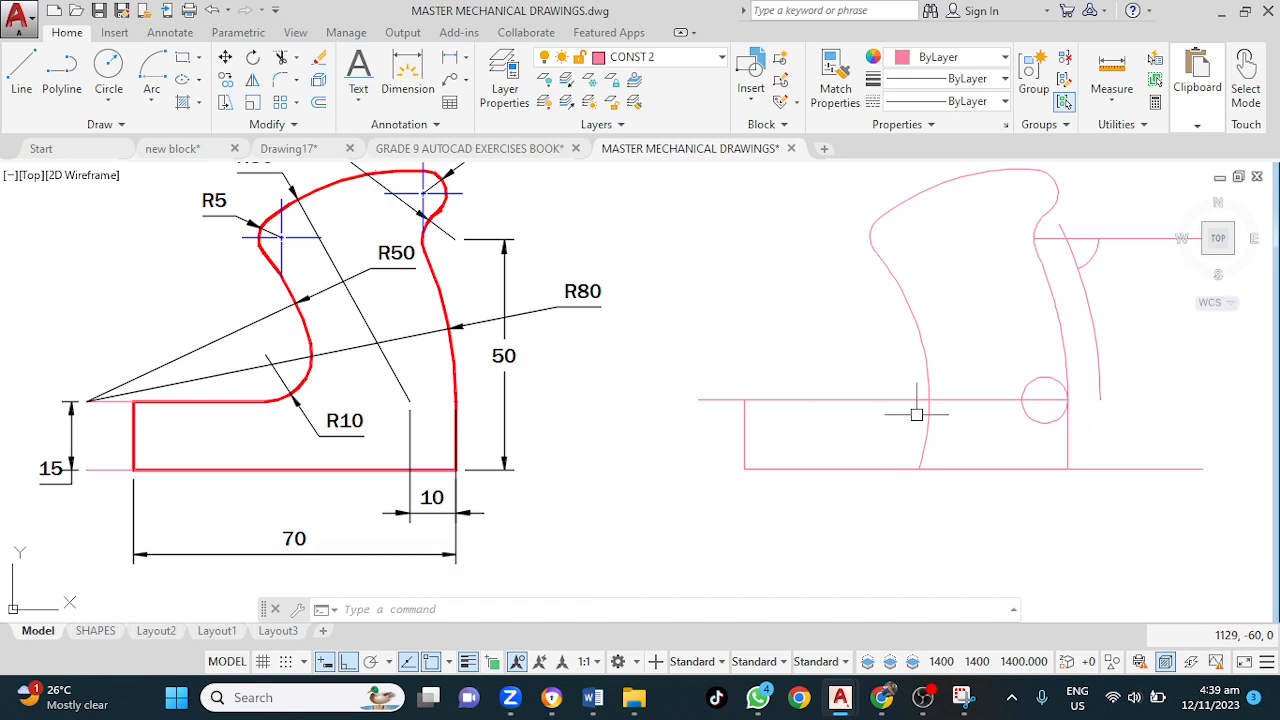
Step: Trim the rectangle's top edge between the left R50 arc and the small circle, and the arc portion inside the rectangle
{"action": "left_click", "coordinate": [725, 400]}
{"action": "type", "text": "tr"}
{"action": "key", "text": "Return"}
{"action": "key", "text": "Return"}
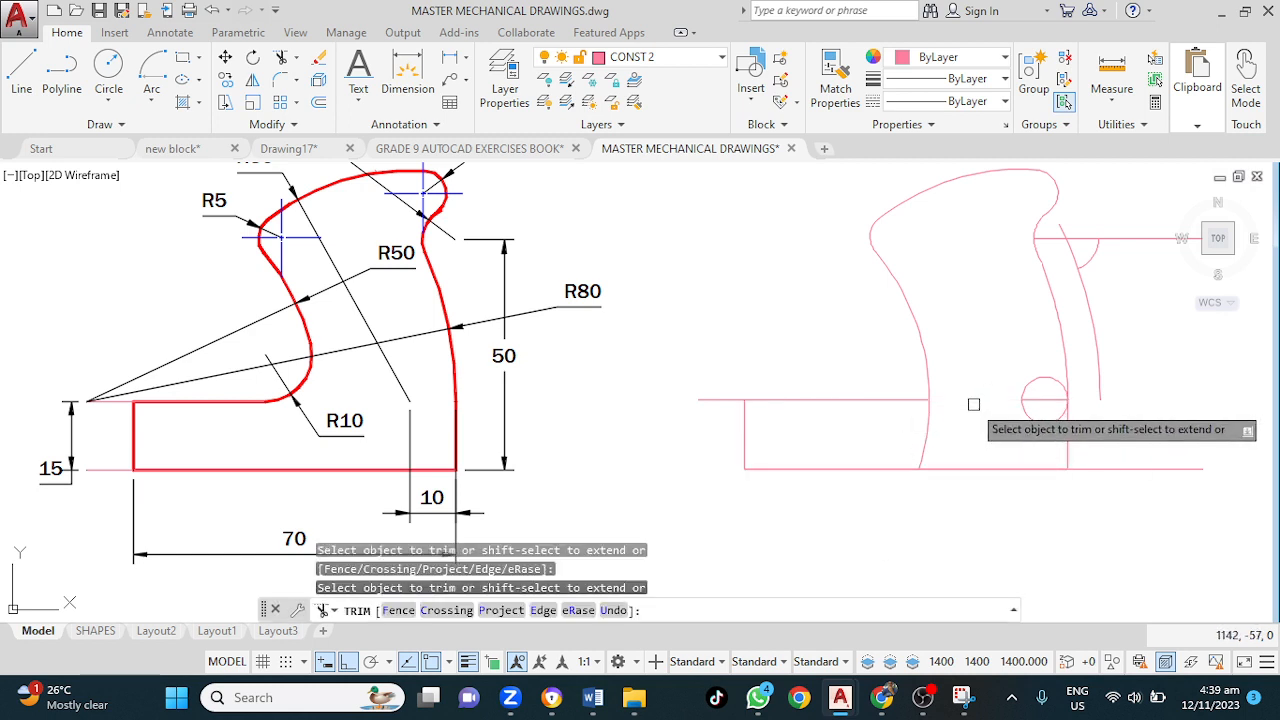
{"action": "left_click", "coordinate": [923, 432]}
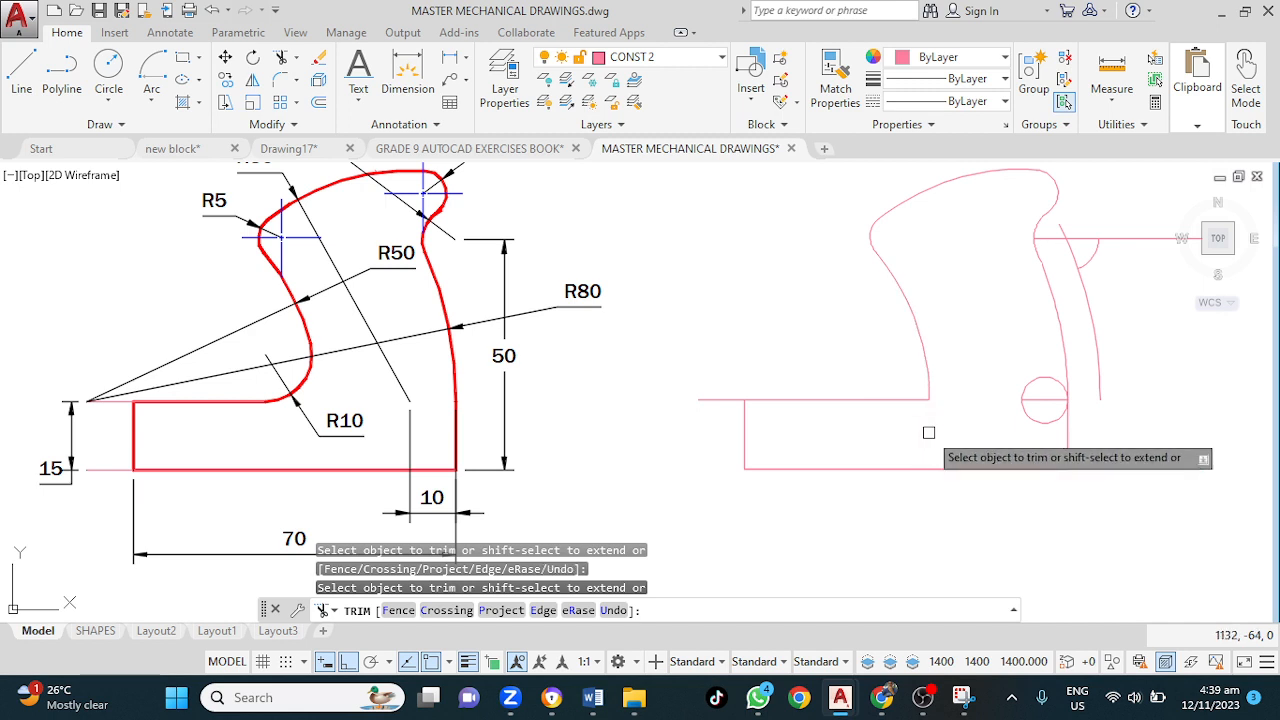
{"action": "key", "text": "Escape"}
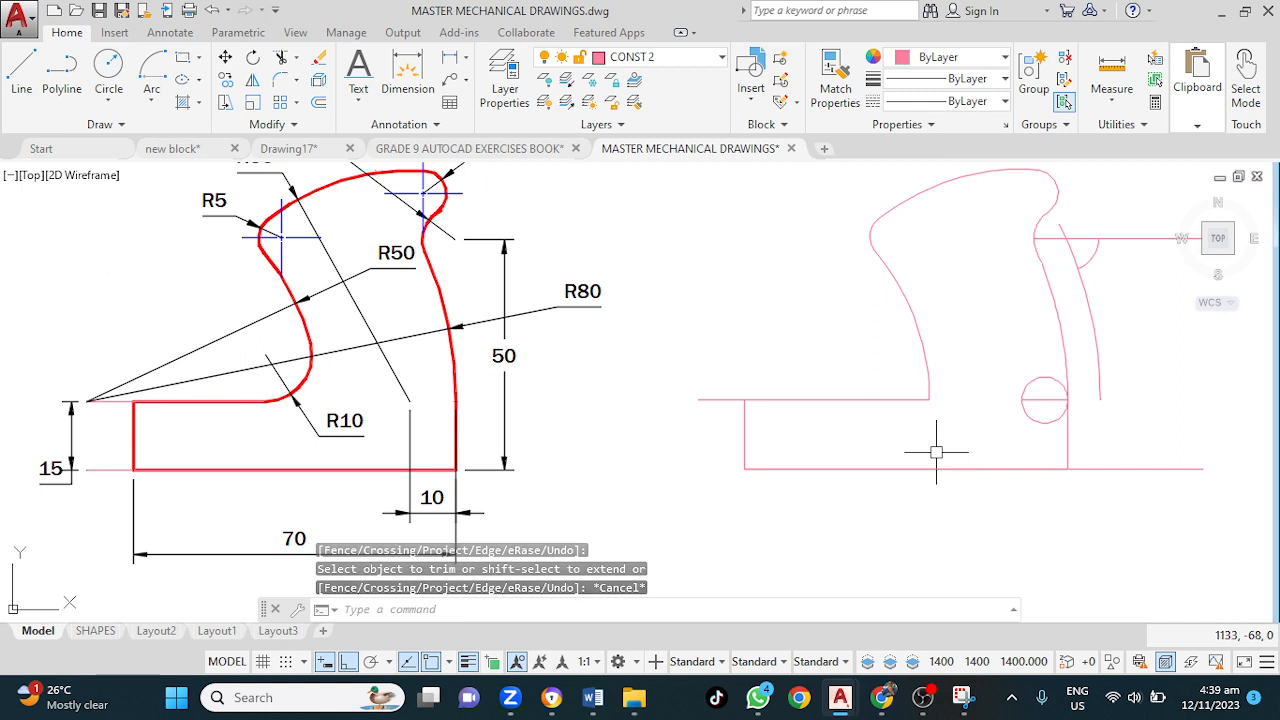
Step: Try again to fillet the shortened top edge of the base and the left R50 arc with a radius of 10
{"action": "type", "text": "f"}
{"action": "key", "text": "Return"}
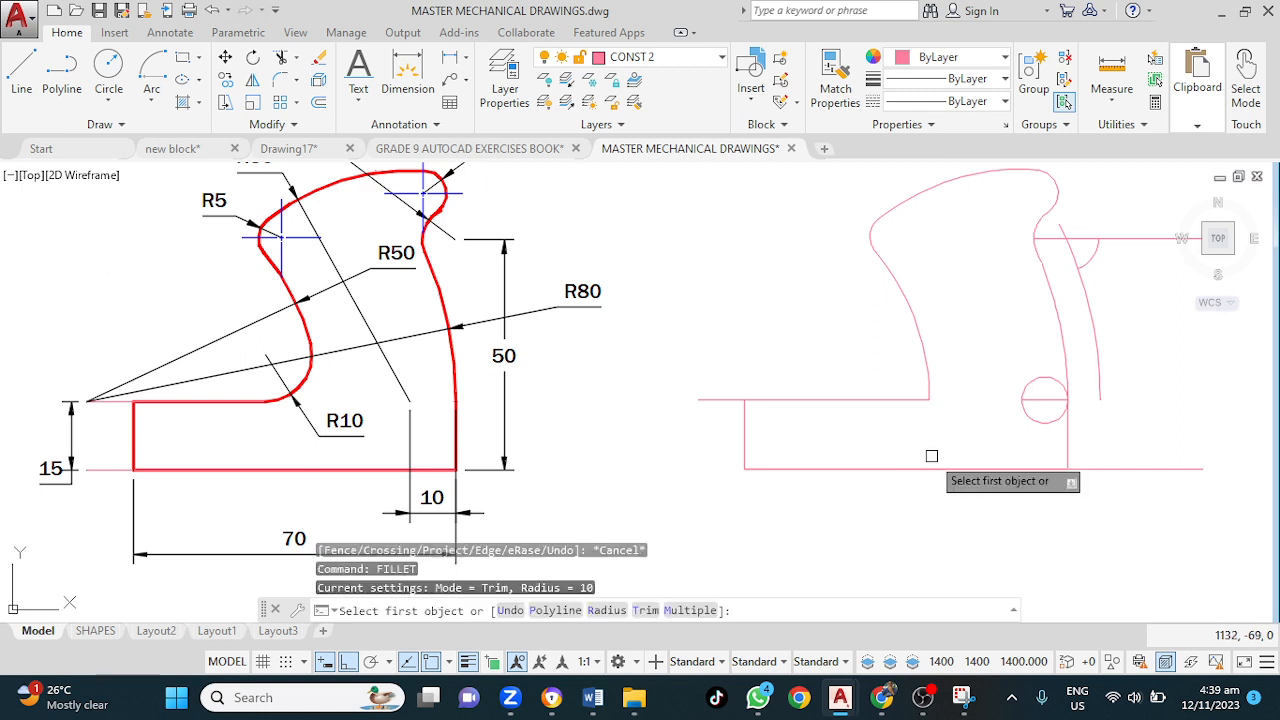
{"action": "key", "text": "Return"}
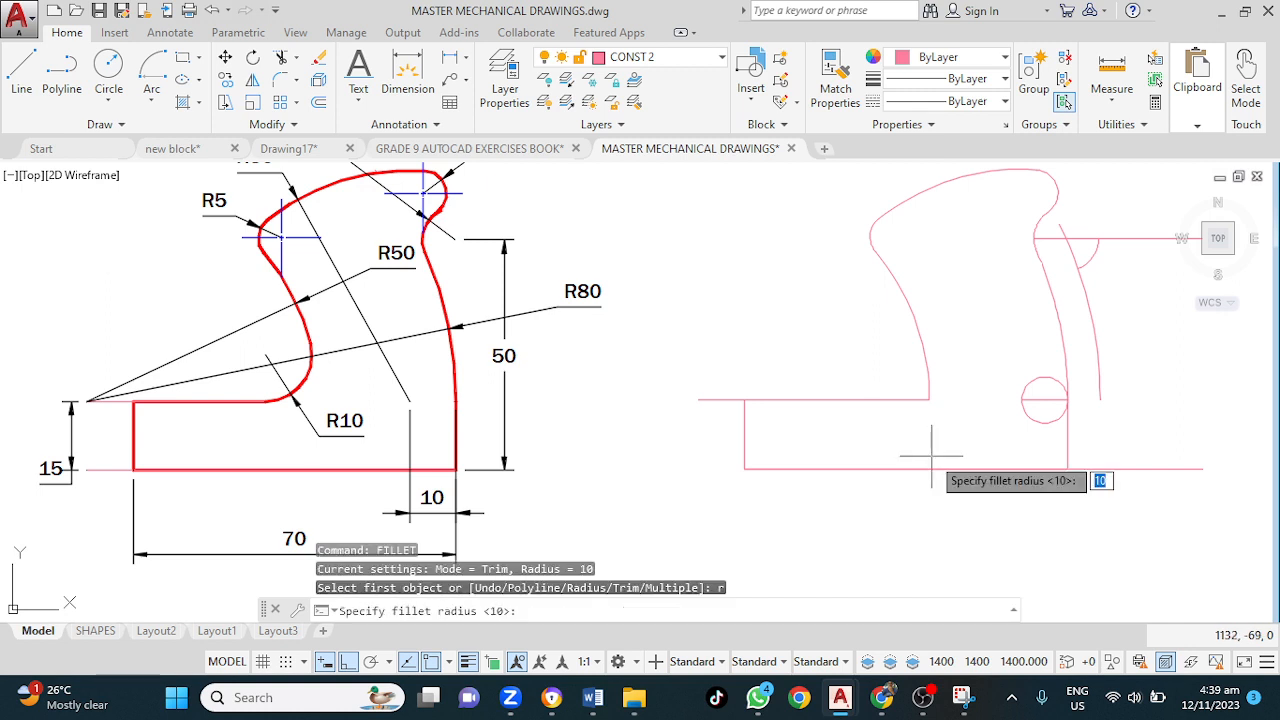
{"action": "key", "text": "Return"}
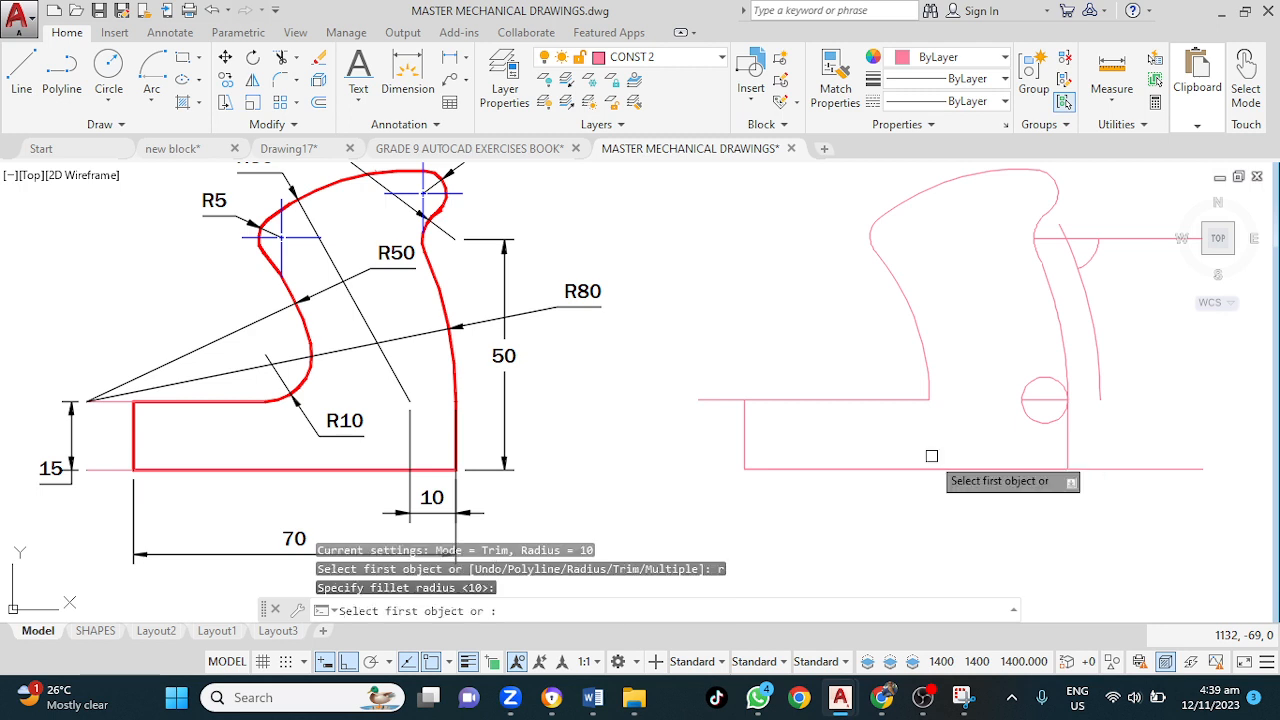
{"action": "left_click", "coordinate": [902, 402]}
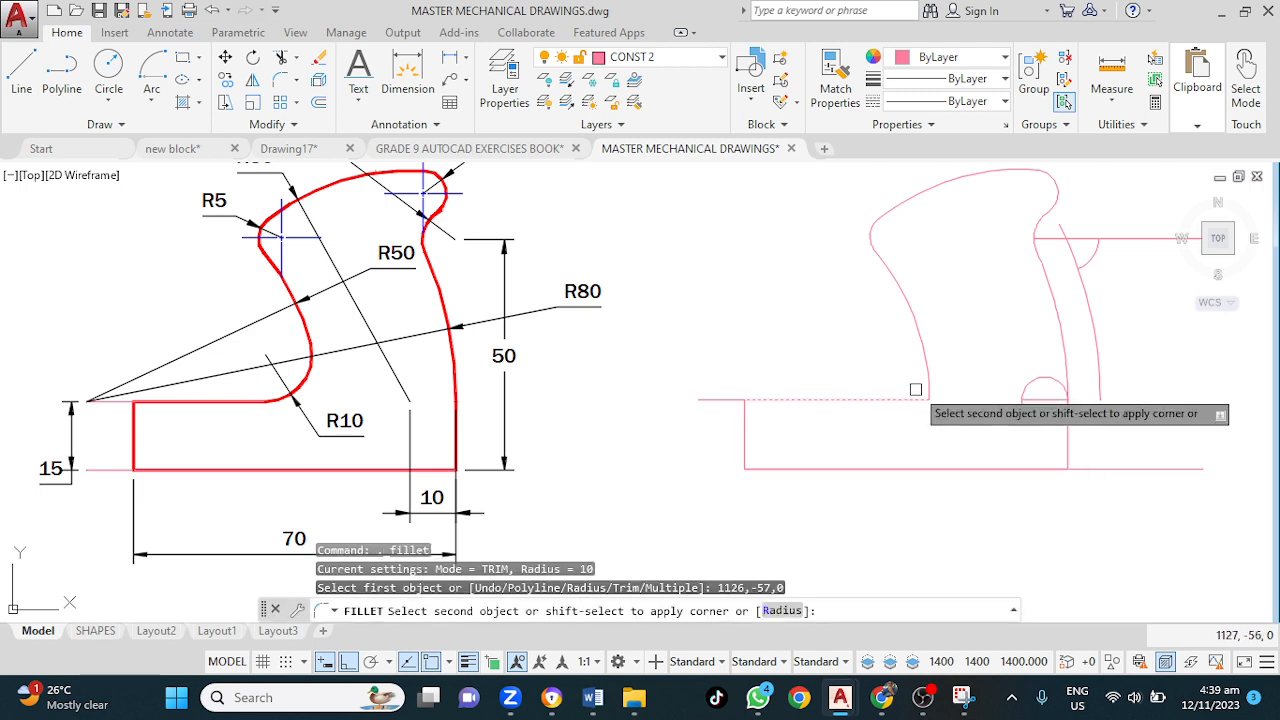
{"action": "left_click", "coordinate": [926, 366]}
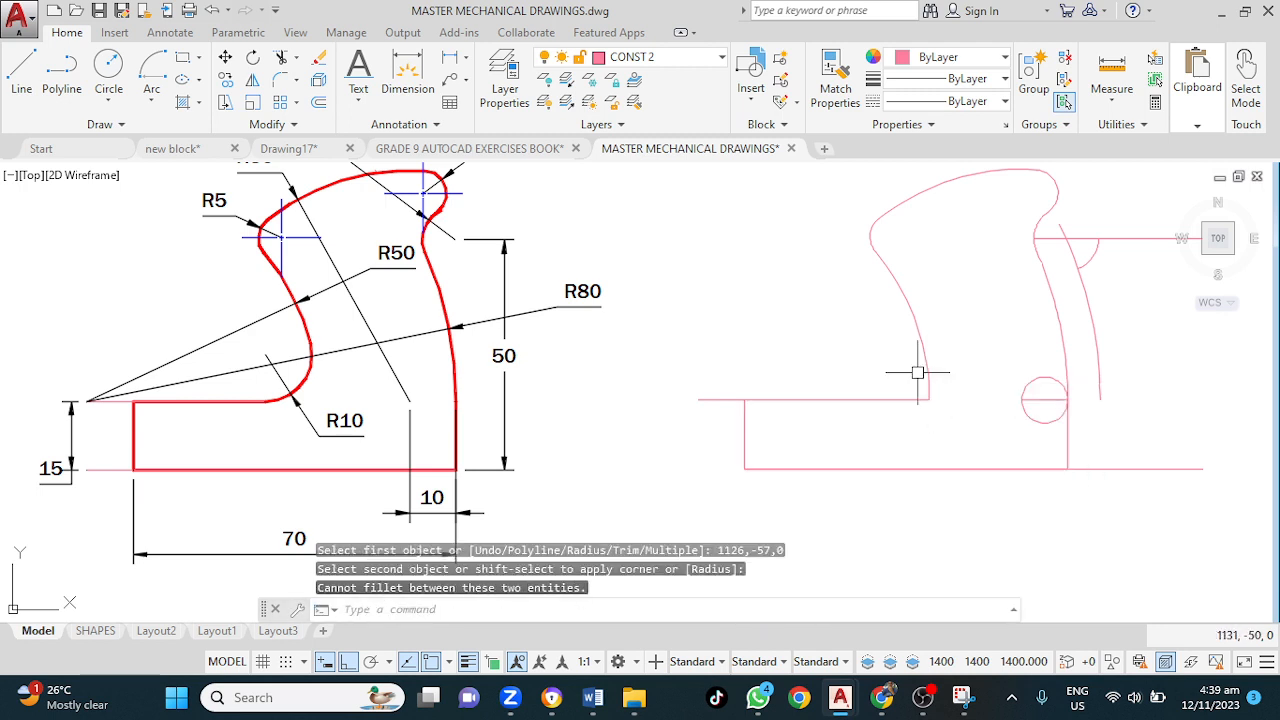
{"action": "key", "text": "Escape"}
{"action": "key", "text": "Escape"}
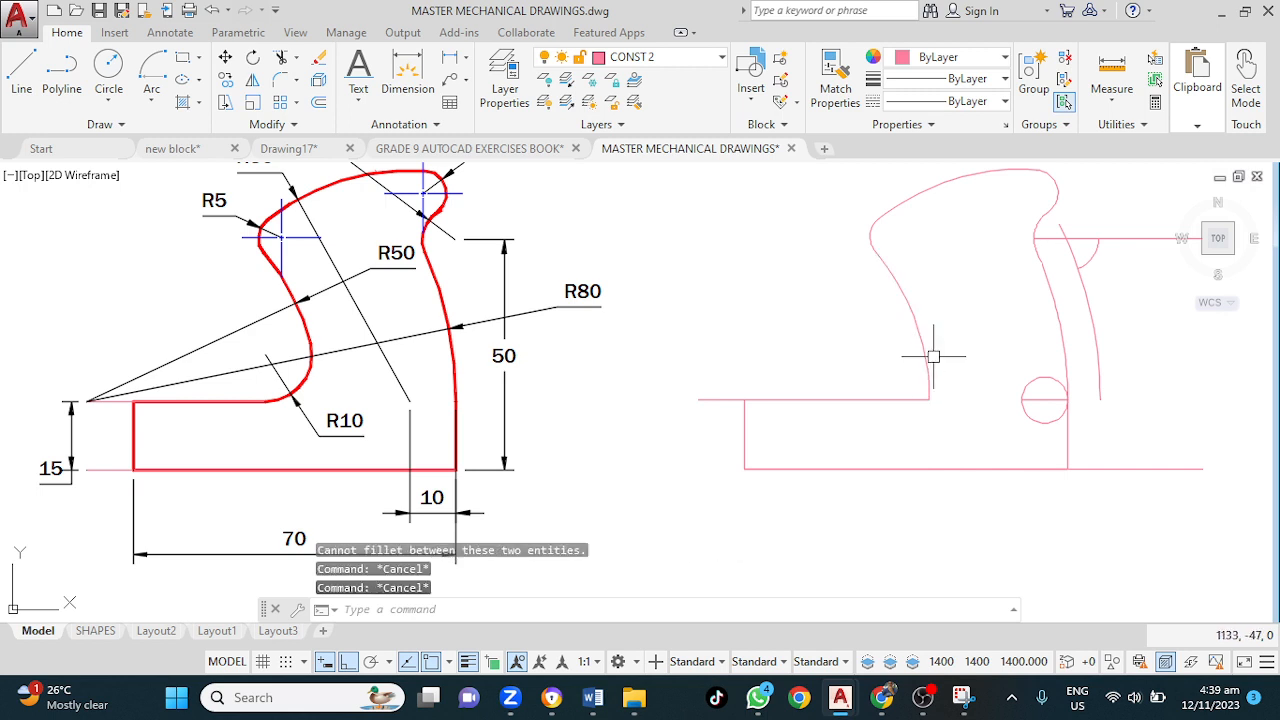
{"action": "left_click", "coordinate": [967, 332]}
{"action": "key", "text": "Escape"}
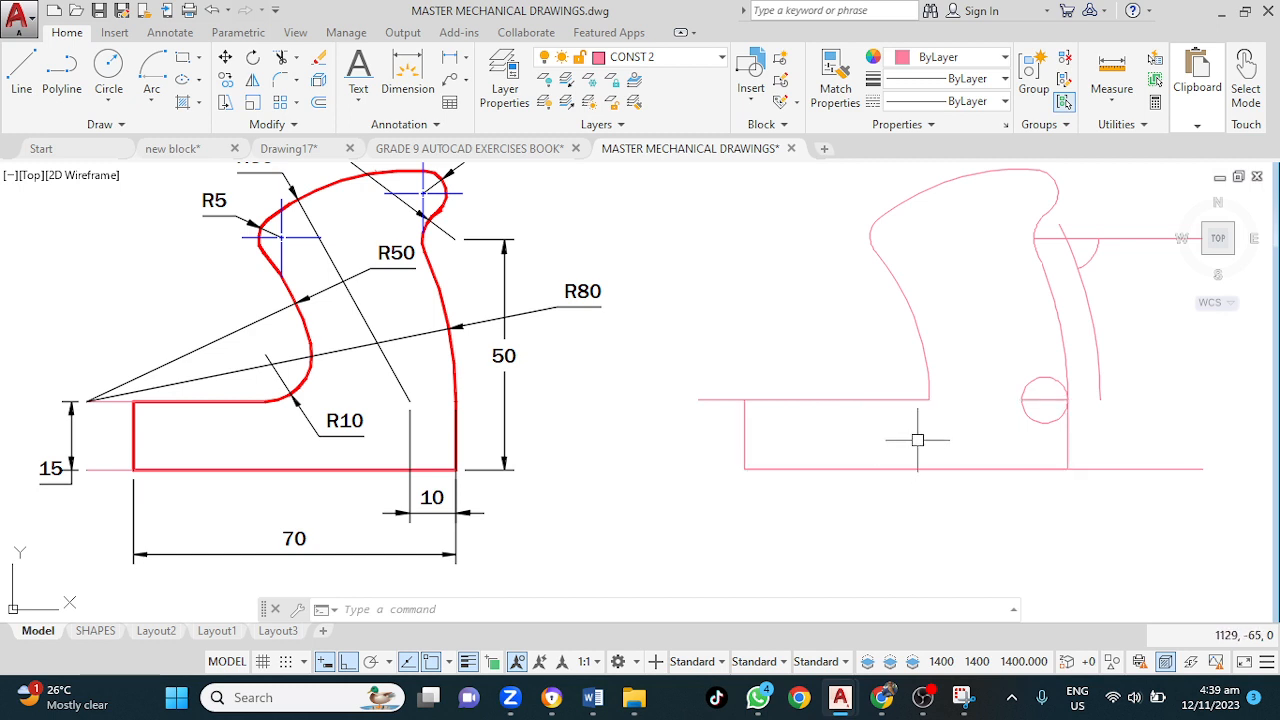
Step: Draw a tangent-tangent-radius circle of radius 10 touching the base's top edge and the left R50 arc
{"action": "type", "text": "c"}
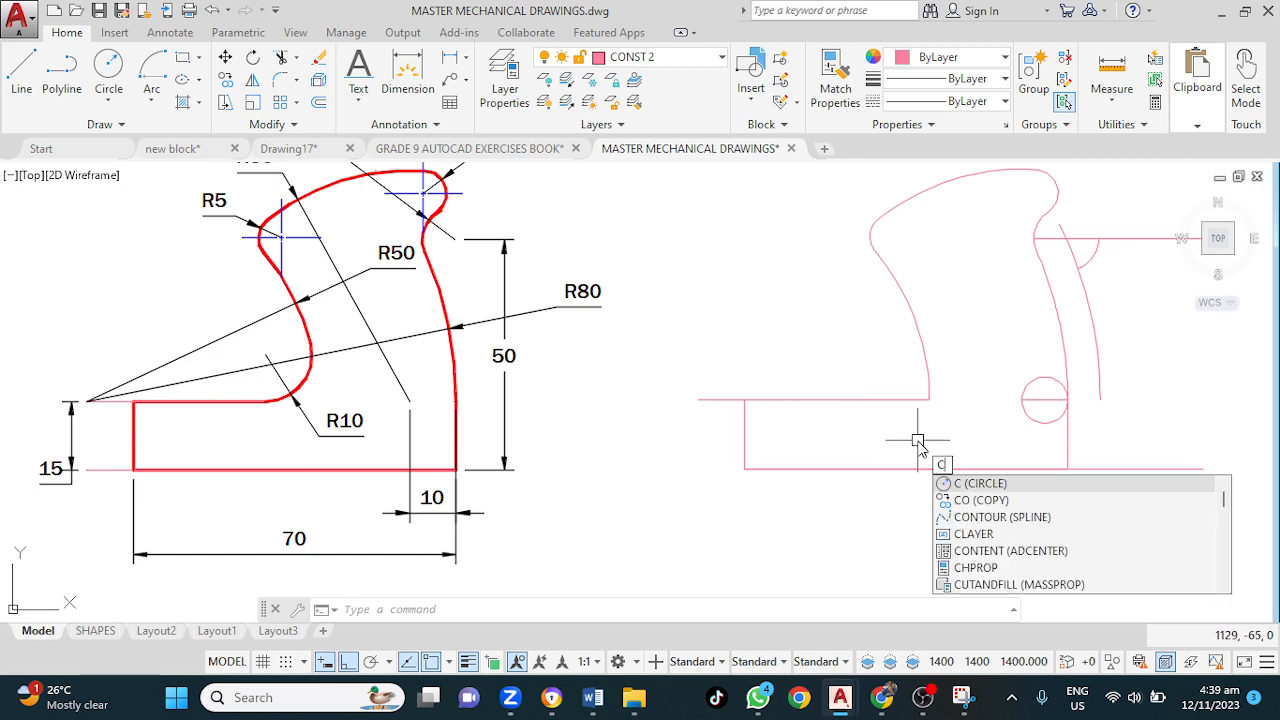
{"action": "key", "text": "Return"}
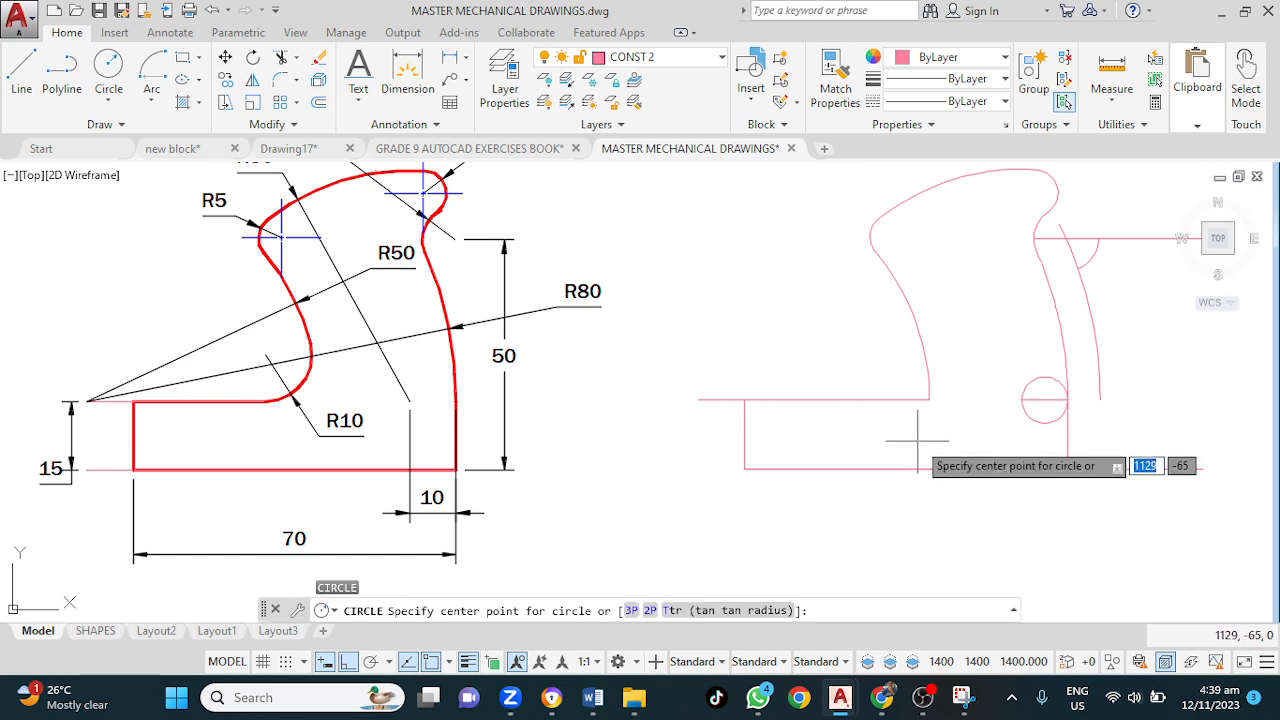
{"action": "type", "text": "ttr"}
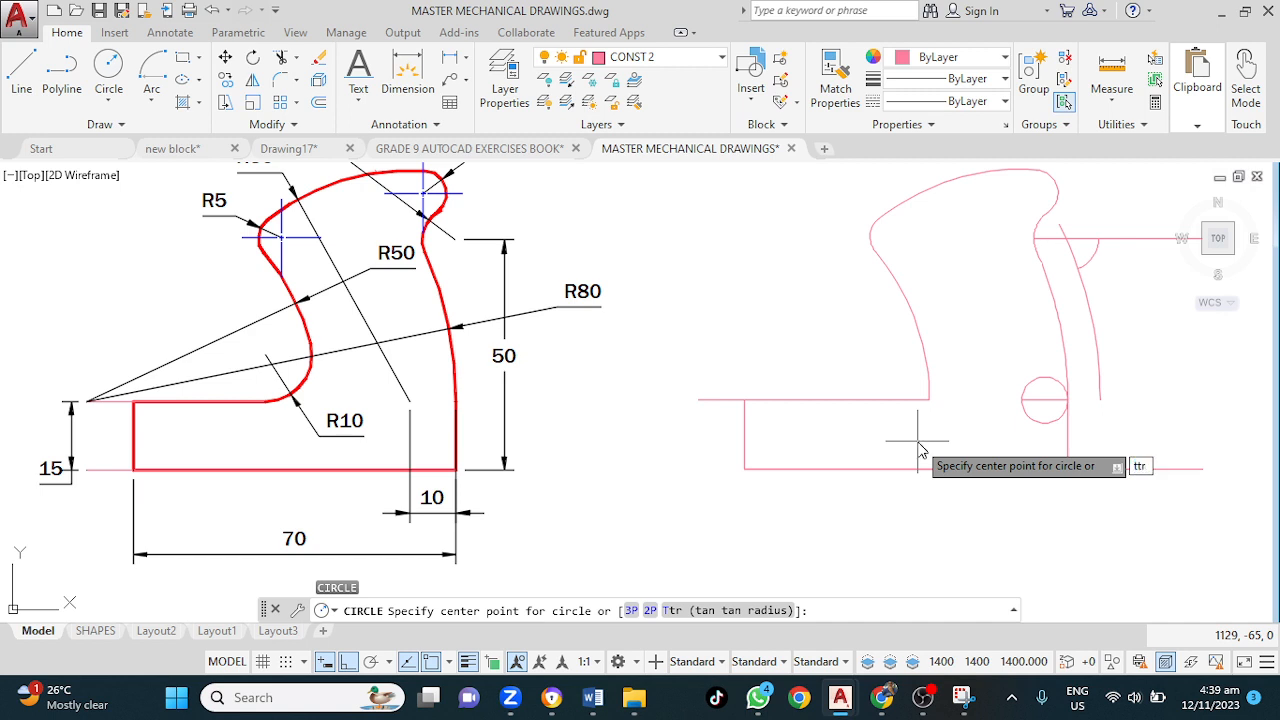
{"action": "key", "text": "Return"}
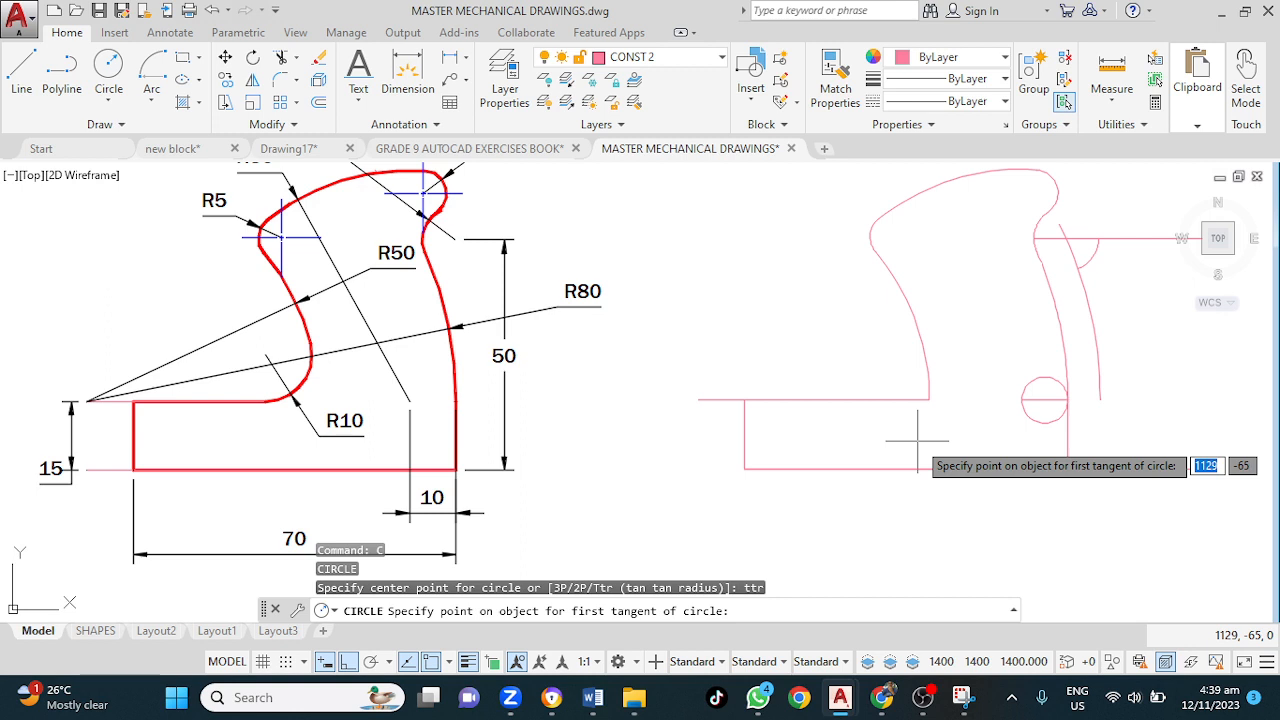
{"action": "left_click", "coordinate": [895, 400]}
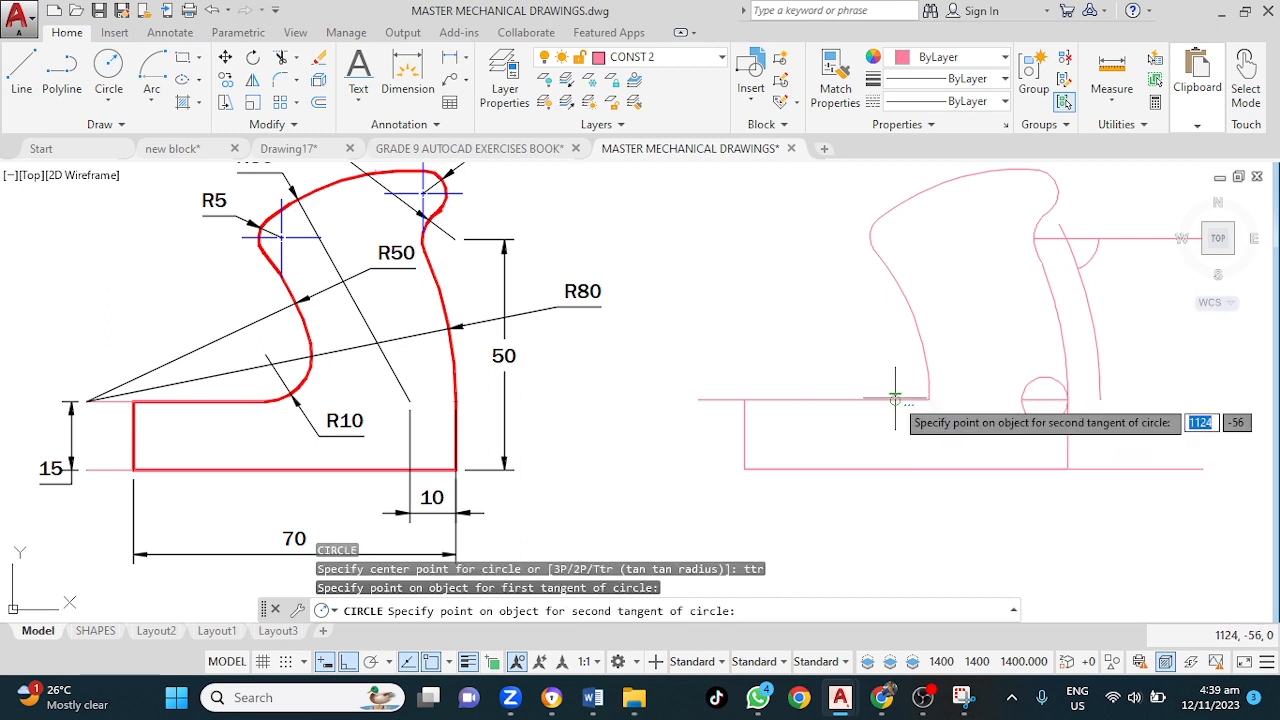
{"action": "left_click", "coordinate": [926, 357]}
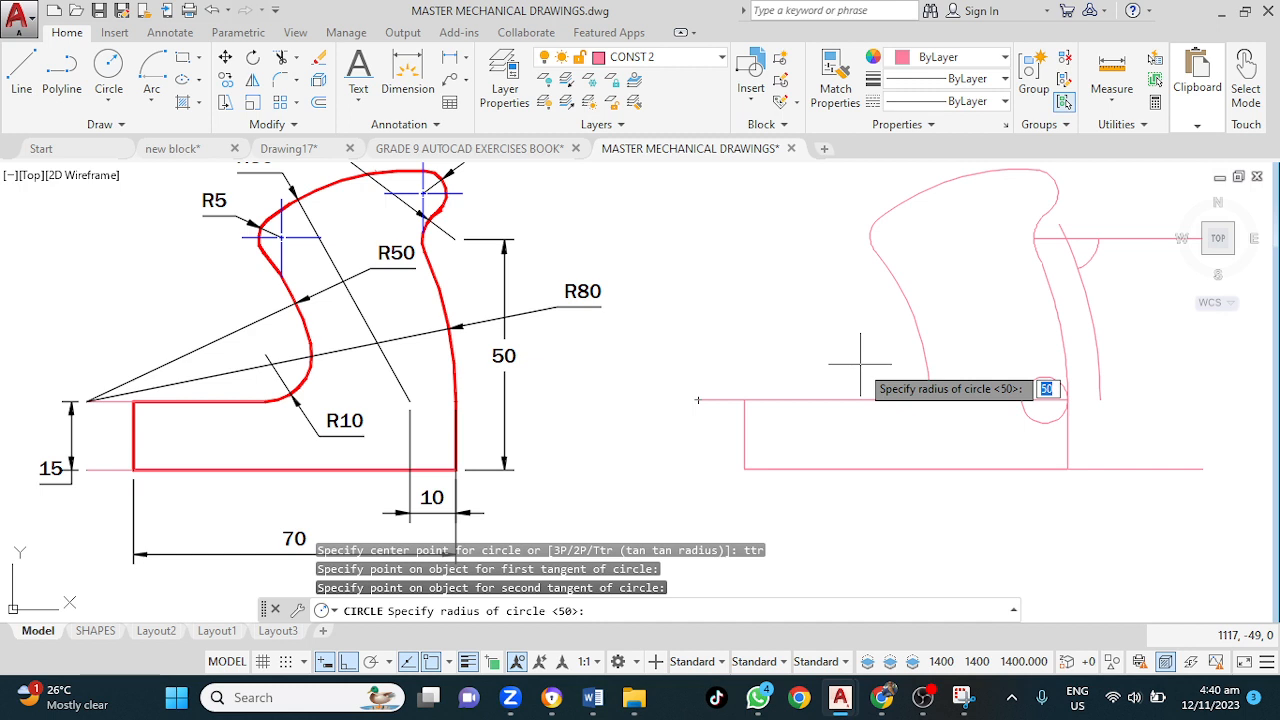
{"action": "type", "text": "10"}
{"action": "key", "text": "Return"}
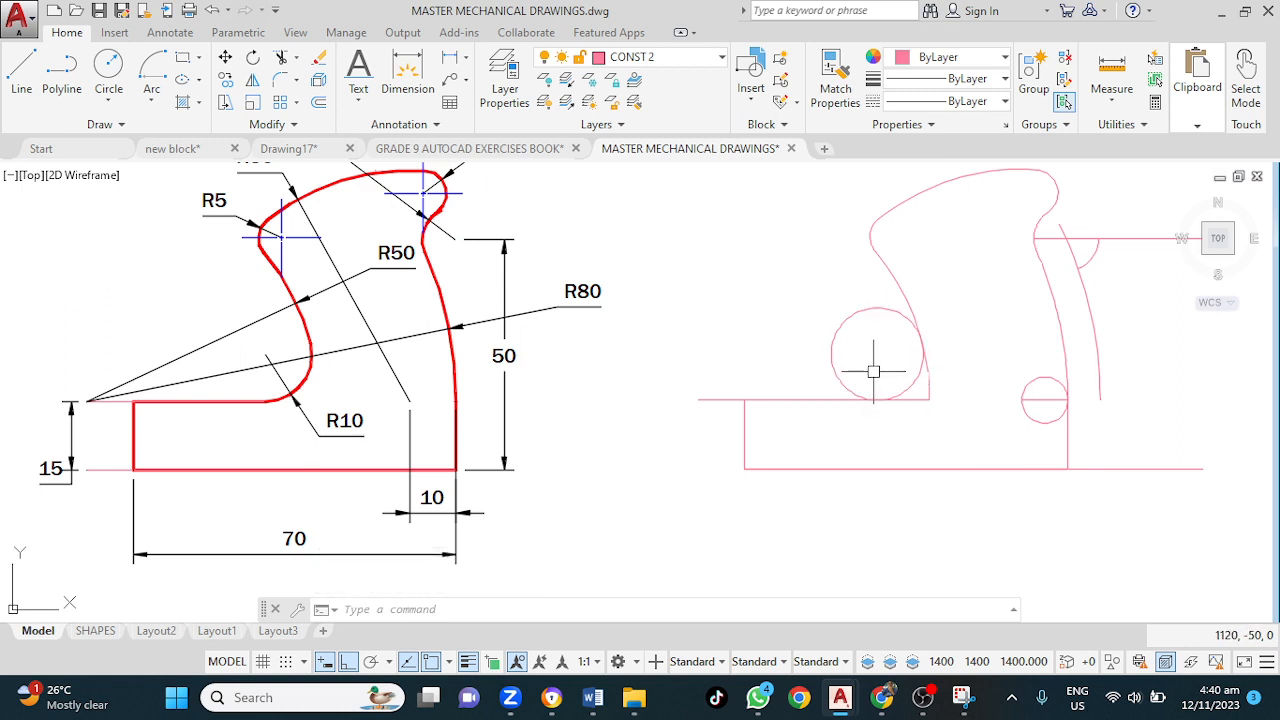
Step: Trim the R10 circle and the overhanging ends of the top edge and left R50 arc, keeping the tangent corner arc
{"action": "type", "text": "tr"}
{"action": "key", "text": "Return"}
{"action": "key", "text": "Return"}
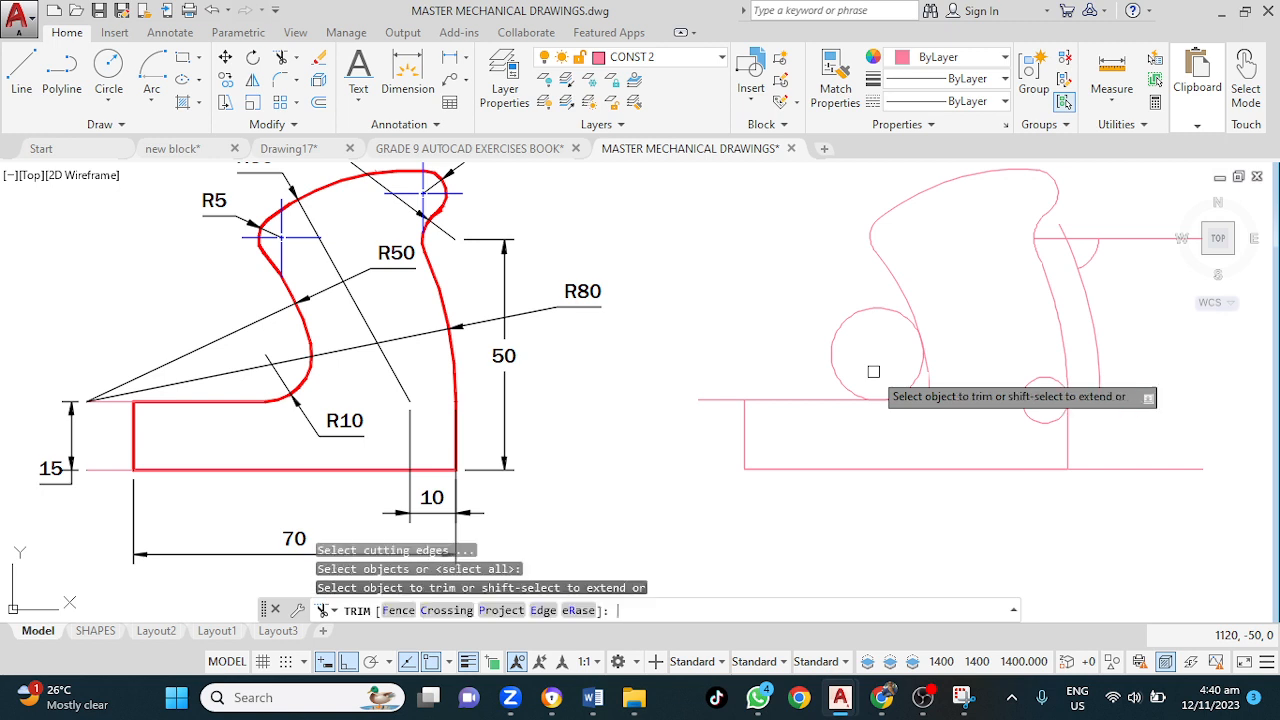
{"action": "left_click", "coordinate": [892, 314]}
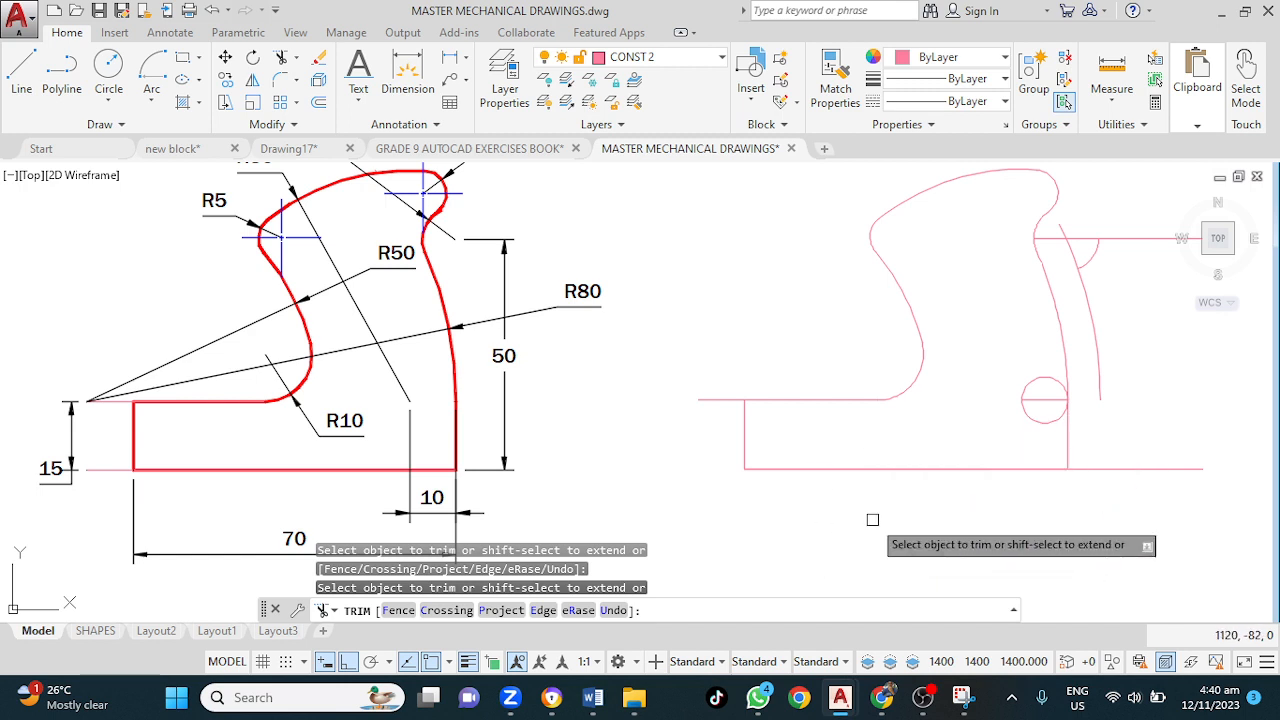
{"action": "key", "text": "Escape"}
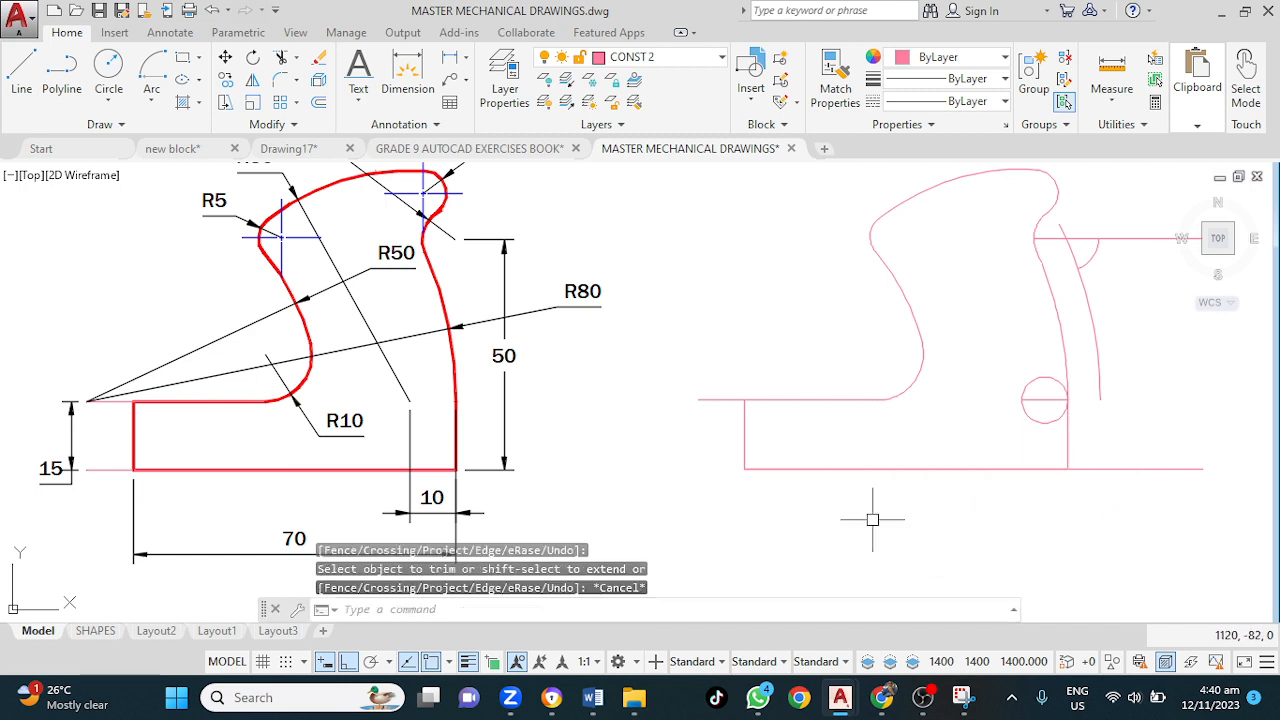
Step: Erase the small circle at the base's upper-right corner and trim away the leftover stub of the top edge
{"action": "left_click", "coordinate": [1040, 380]}
{"action": "key", "text": "Delete"}
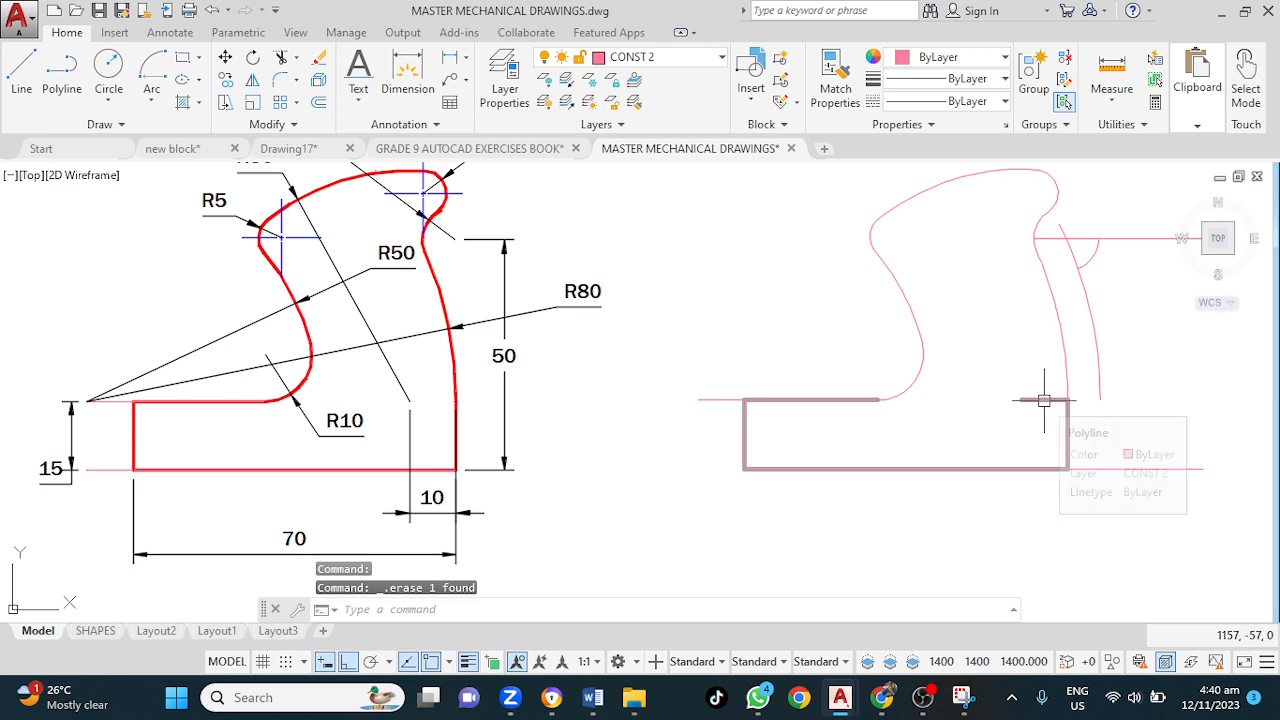
{"action": "type", "text": "tr"}
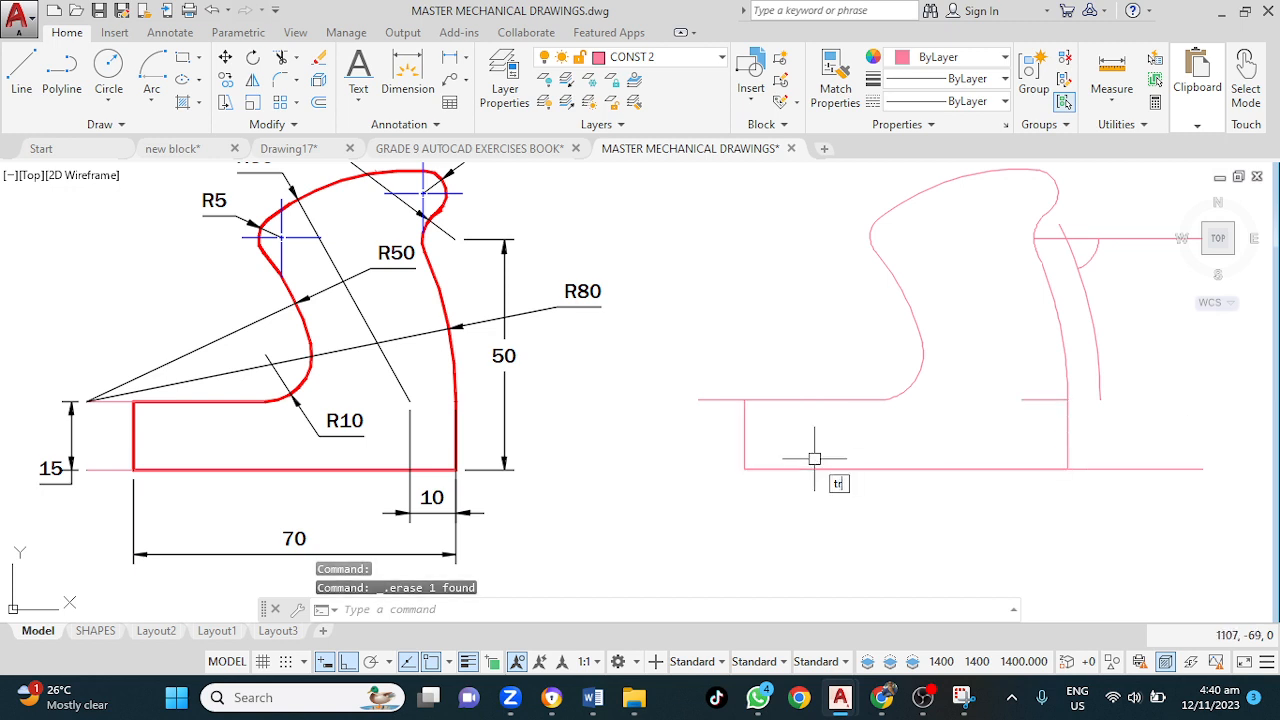
{"action": "key", "text": "Return"}
{"action": "key", "text": "Return"}
{"action": "left_click", "coordinate": [1028, 401]}
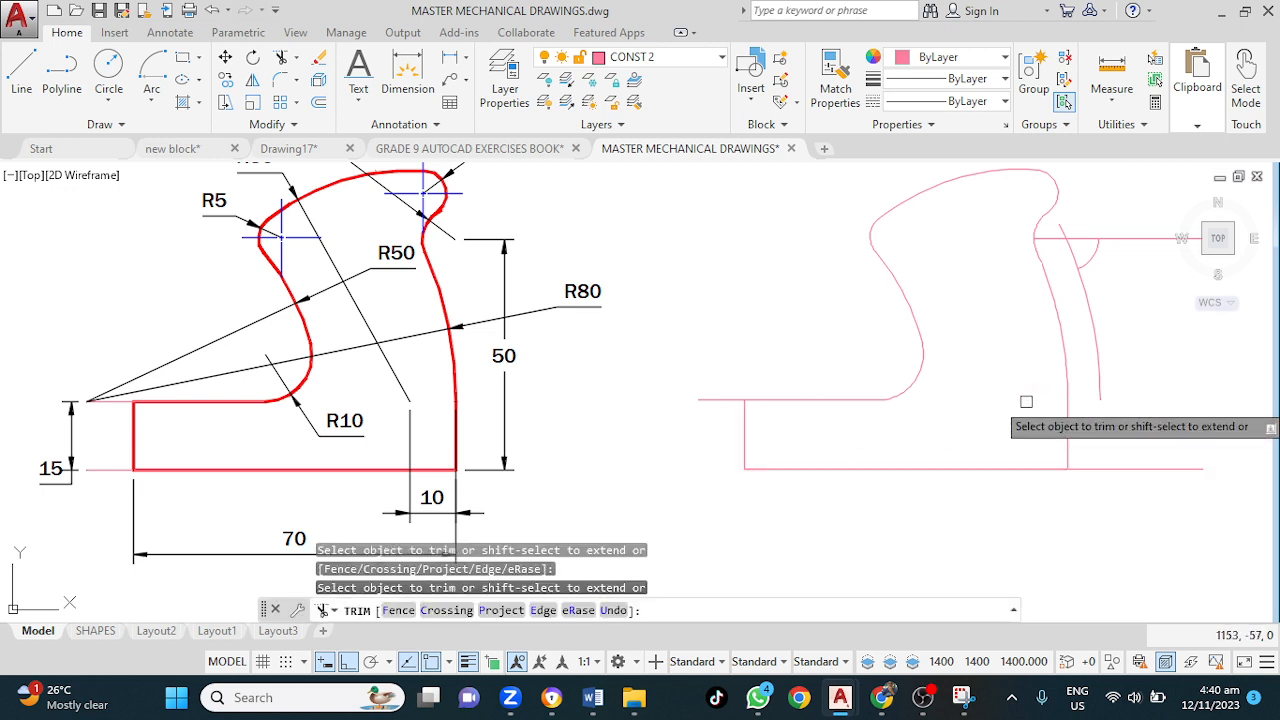
{"action": "key", "text": "Escape"}
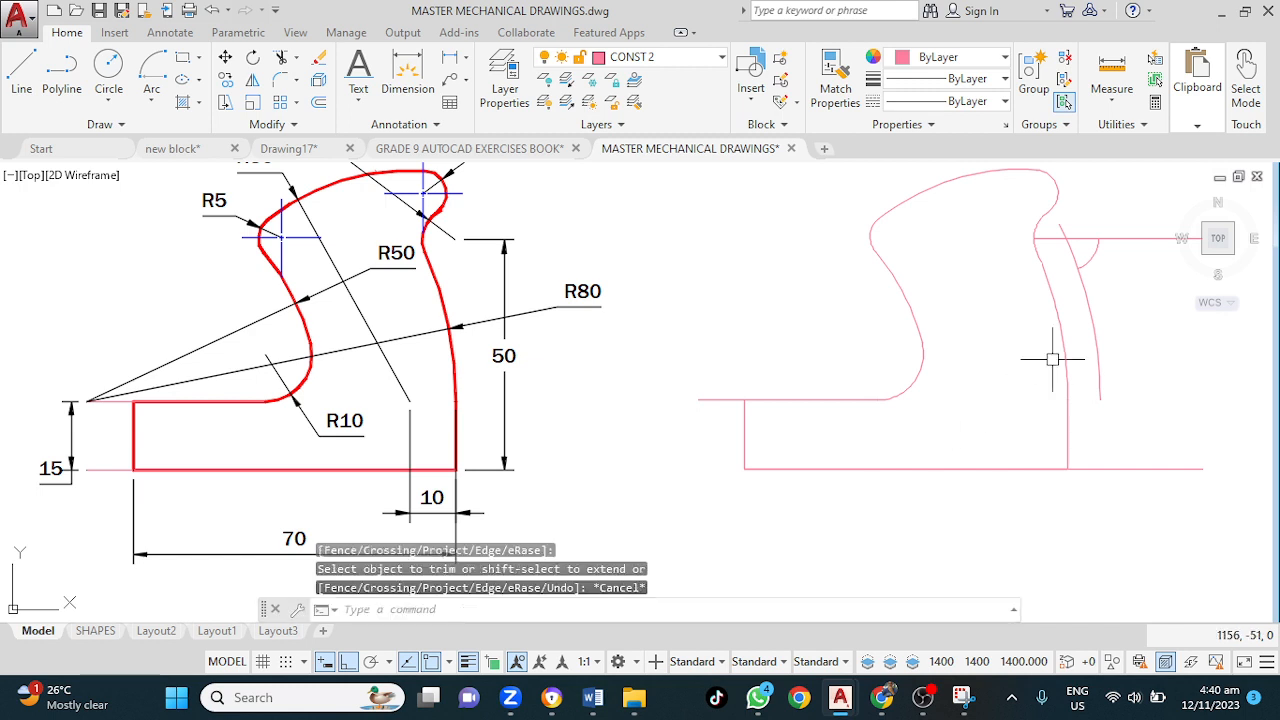
Step: Erase the offset arc outside the R80 curve and the short leftover arc beside its upper end
{"action": "left_click", "coordinate": [1075, 271]}
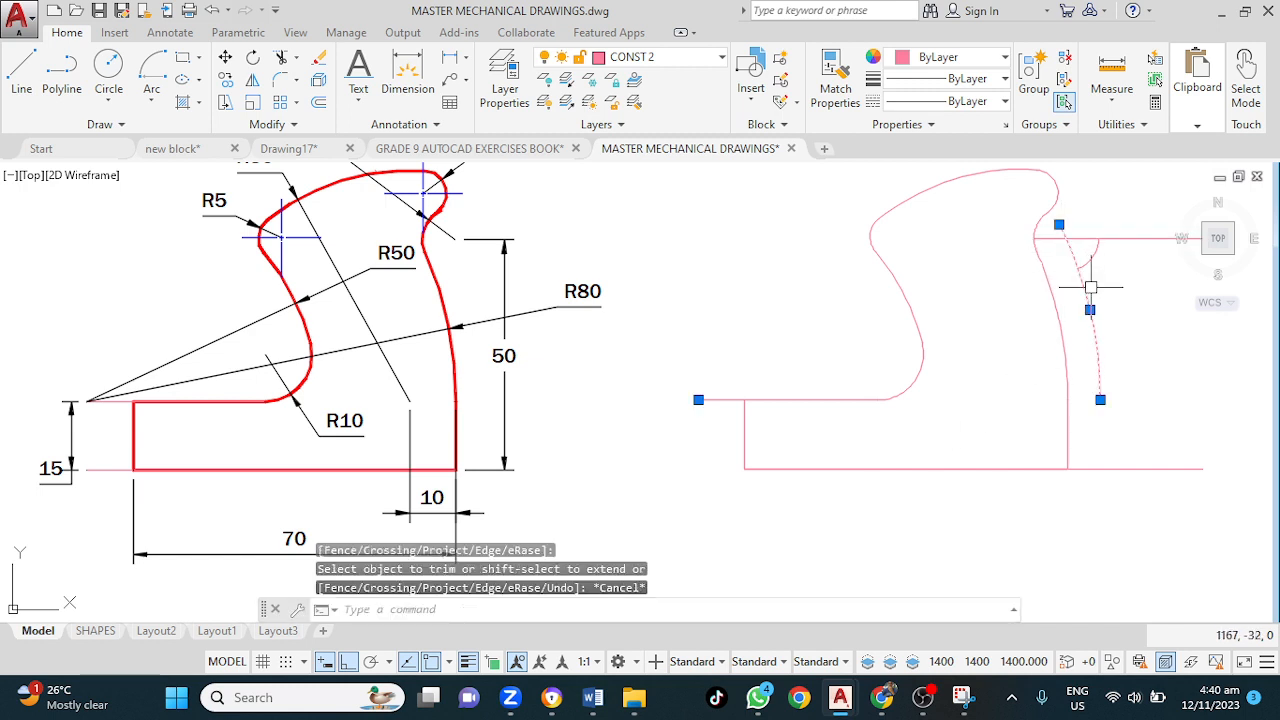
{"action": "left_click", "coordinate": [1096, 253]}
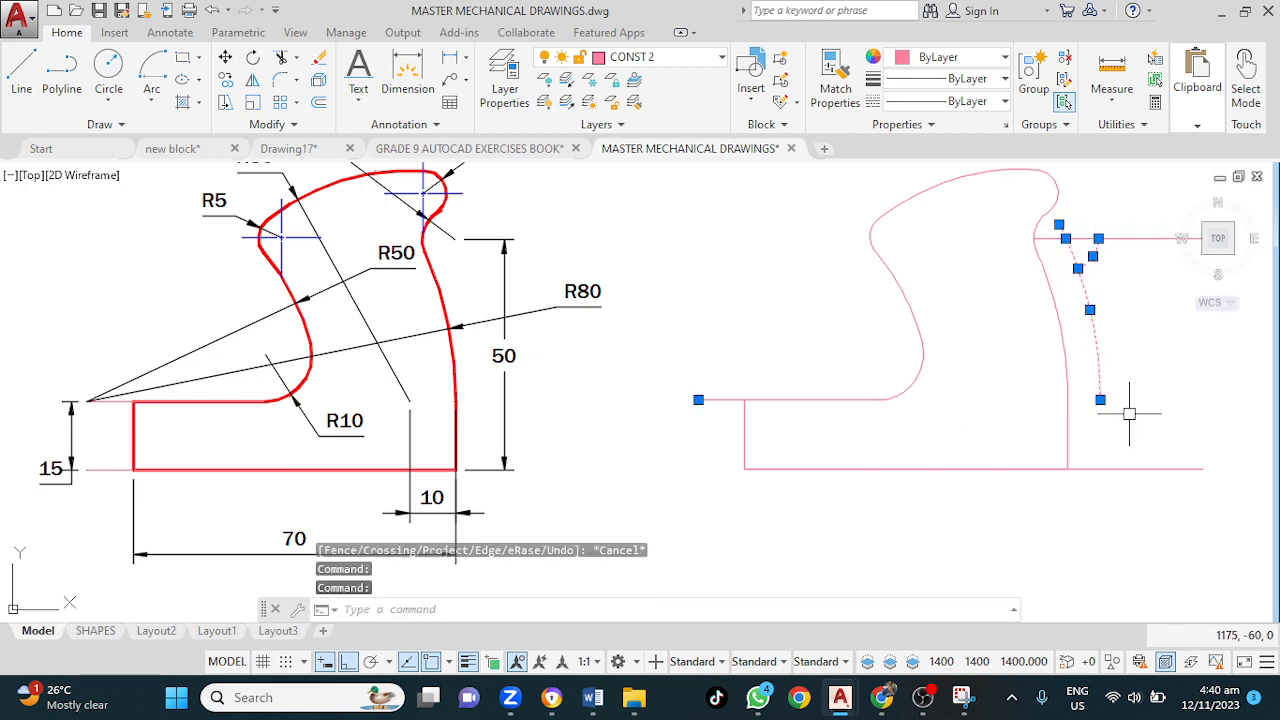
{"action": "key", "text": "Delete"}
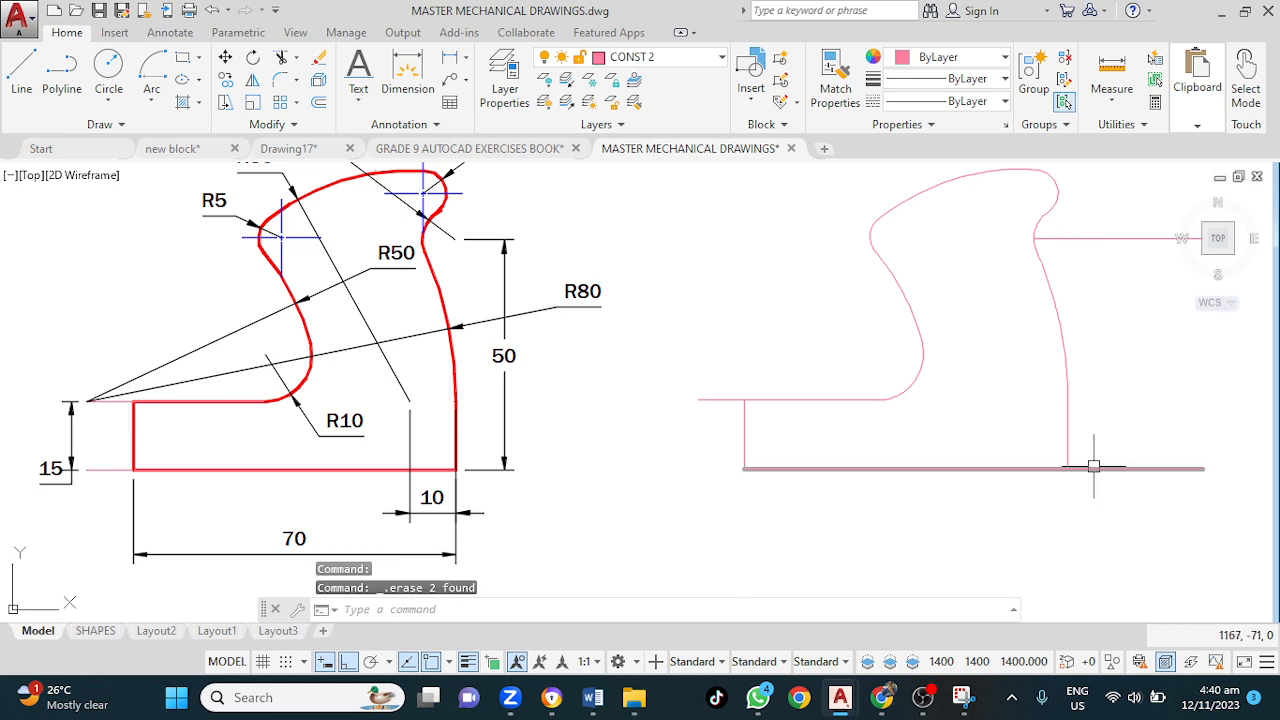
Step: Trim the bottom construction line that extends beyond the base's lower-right corner
{"action": "type", "text": "tr"}
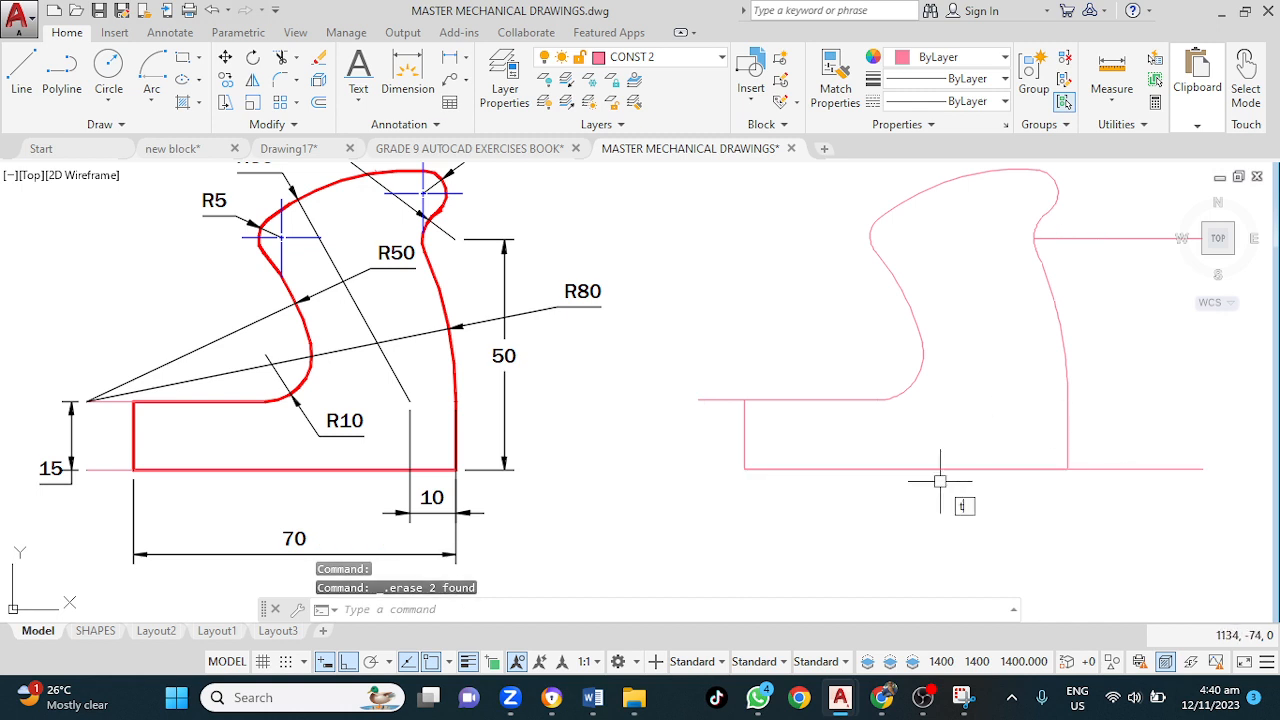
{"action": "key", "text": "Return"}
{"action": "key", "text": "Return"}
{"action": "left_click", "coordinate": [1097, 471]}
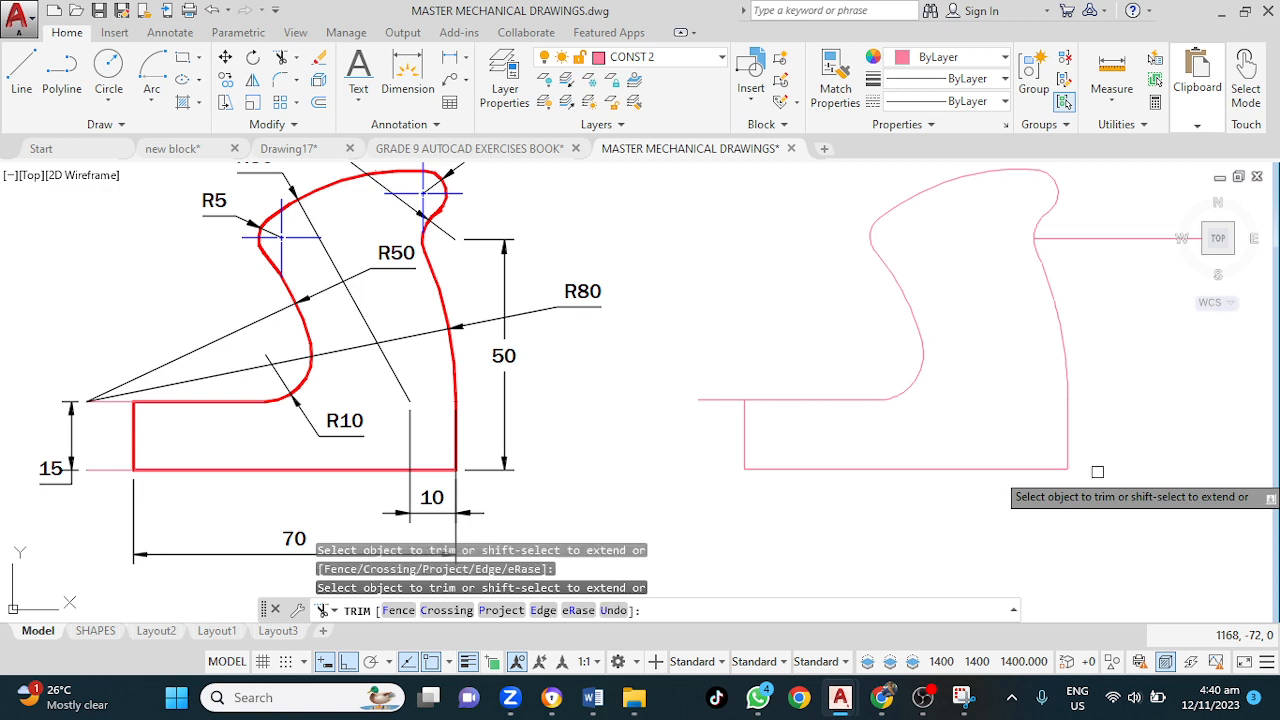
{"action": "key", "text": "Escape"}
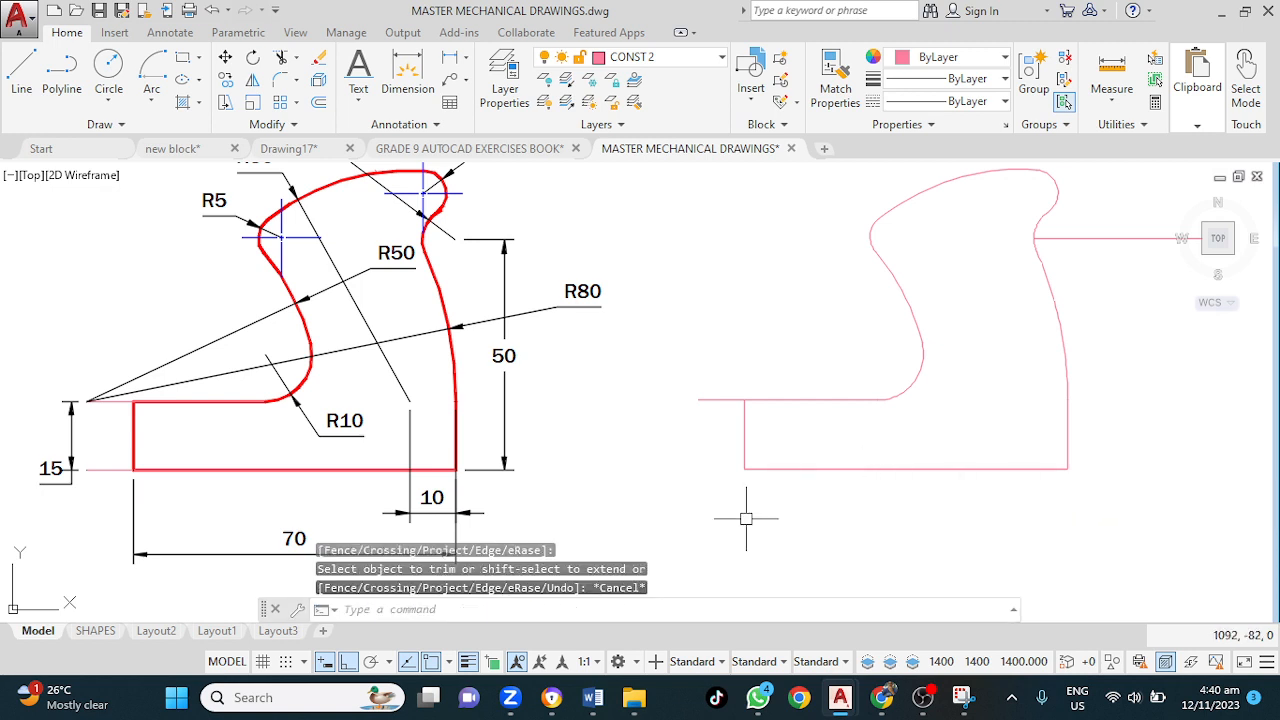
{"action": "middle_click_drag", "start_coordinate": [747, 519], "coordinate": [614, 553]}
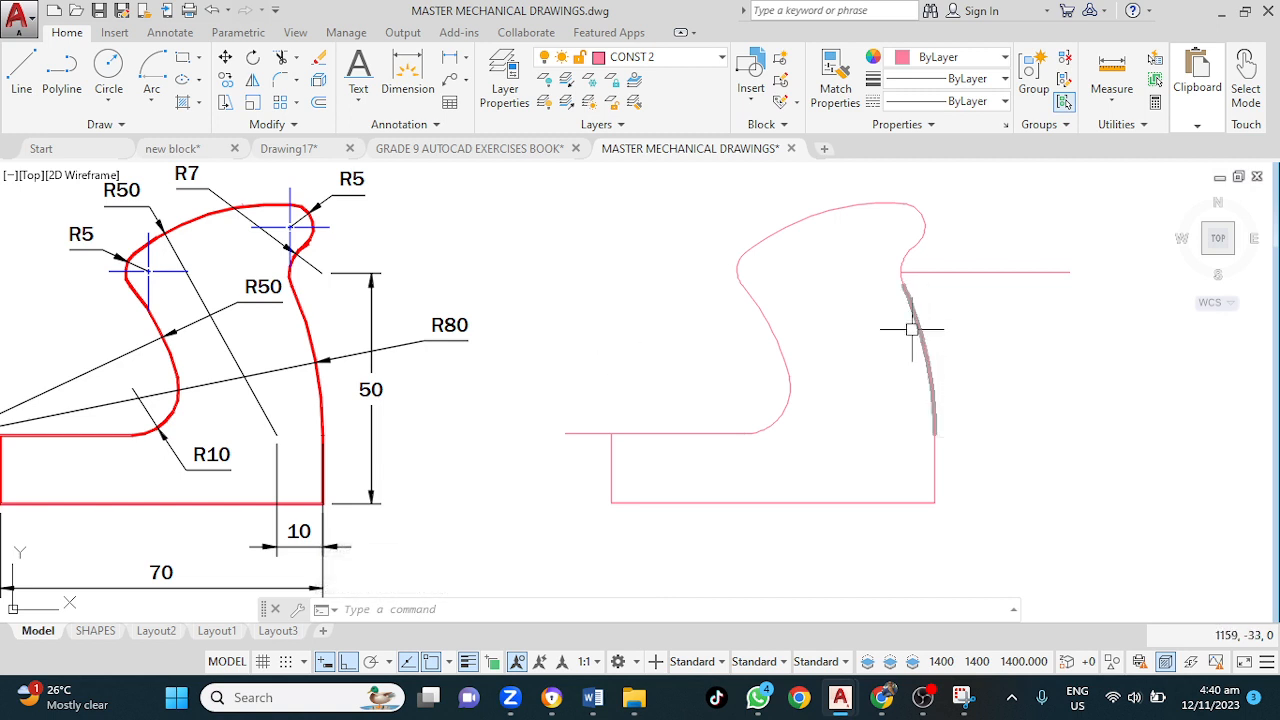
{"action": "middle_click_drag", "start_coordinate": [615, 382], "coordinate": [734, 368]}
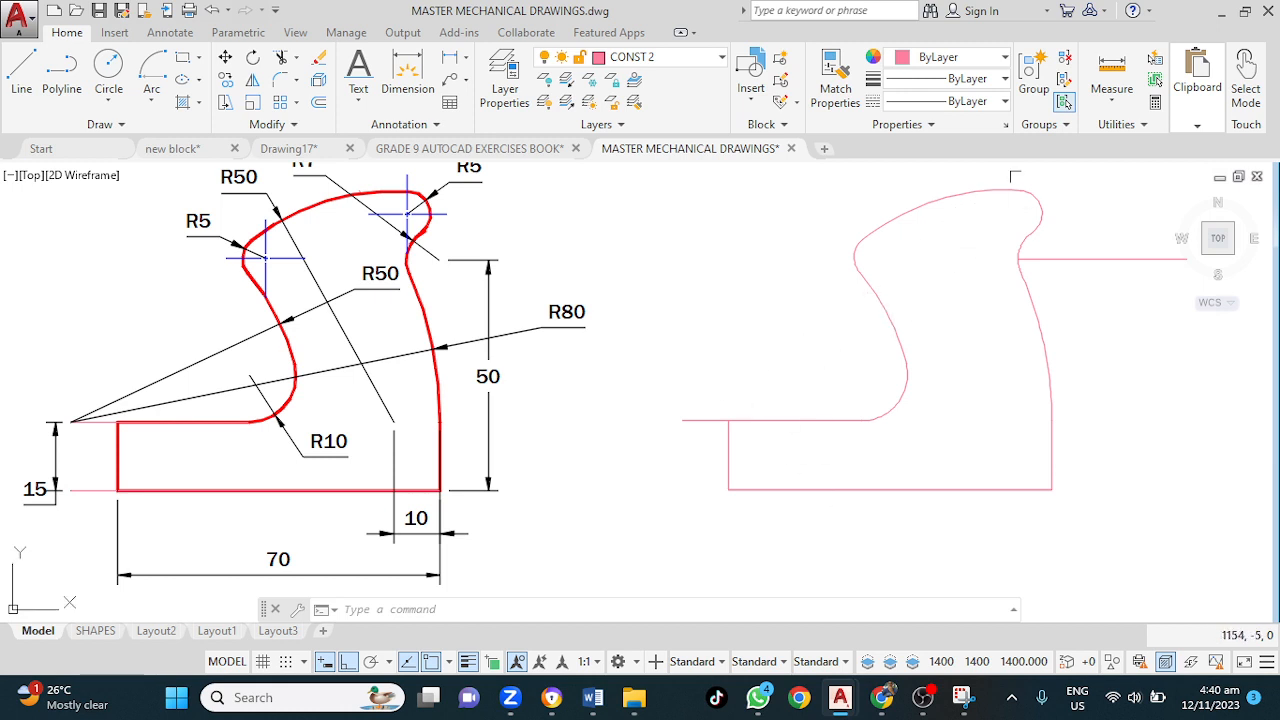
{"action": "left_click", "coordinate": [674, 180]}
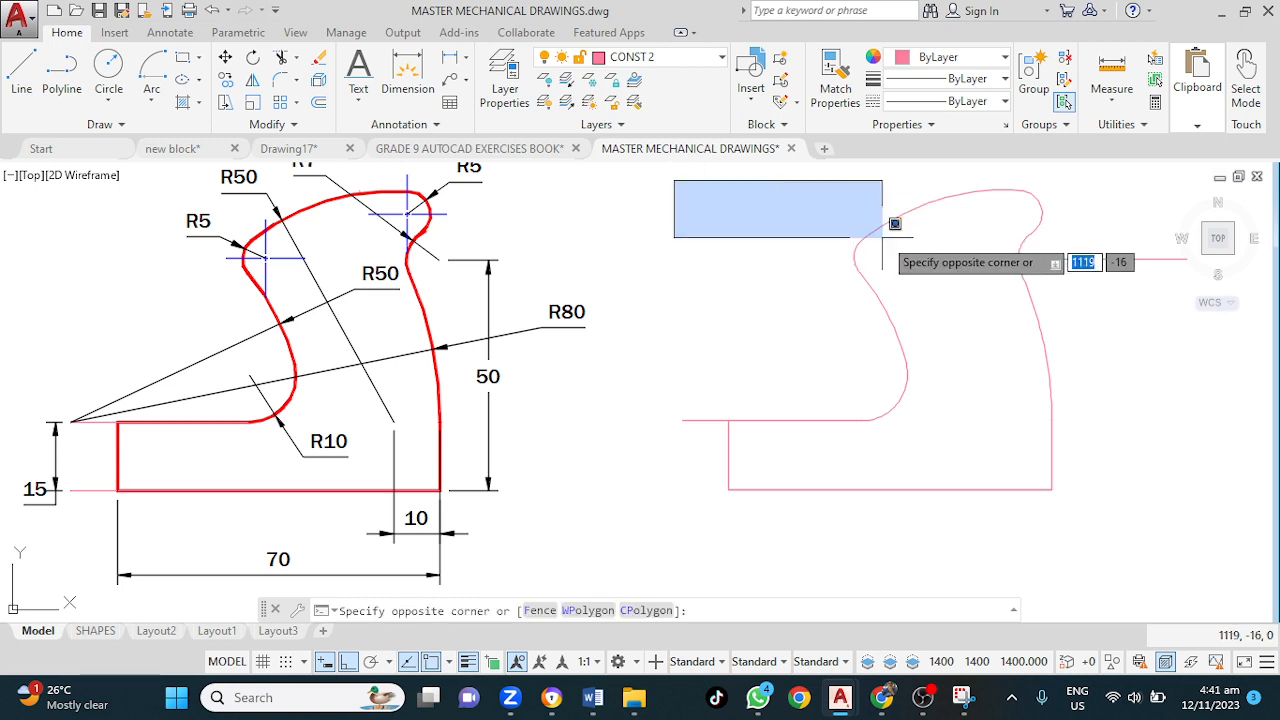
{"action": "left_click", "coordinate": [1079, 517]}
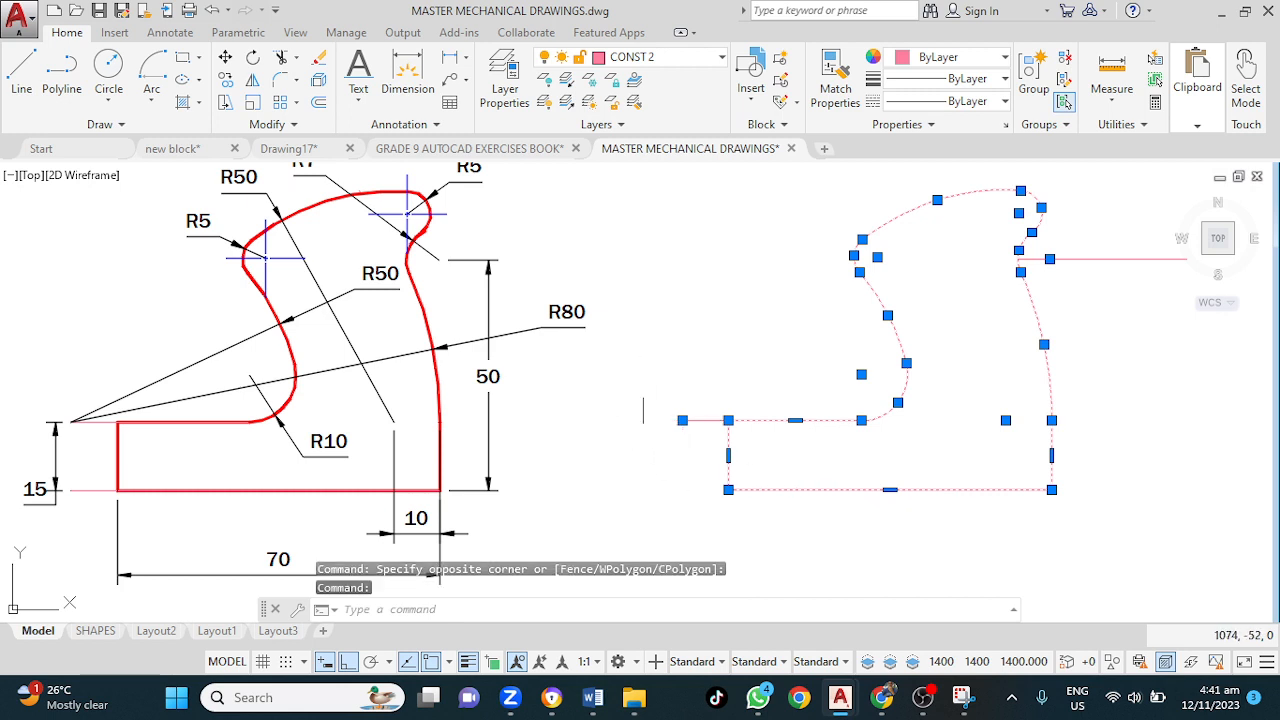
{"action": "key", "text": "Caps_Lock"}
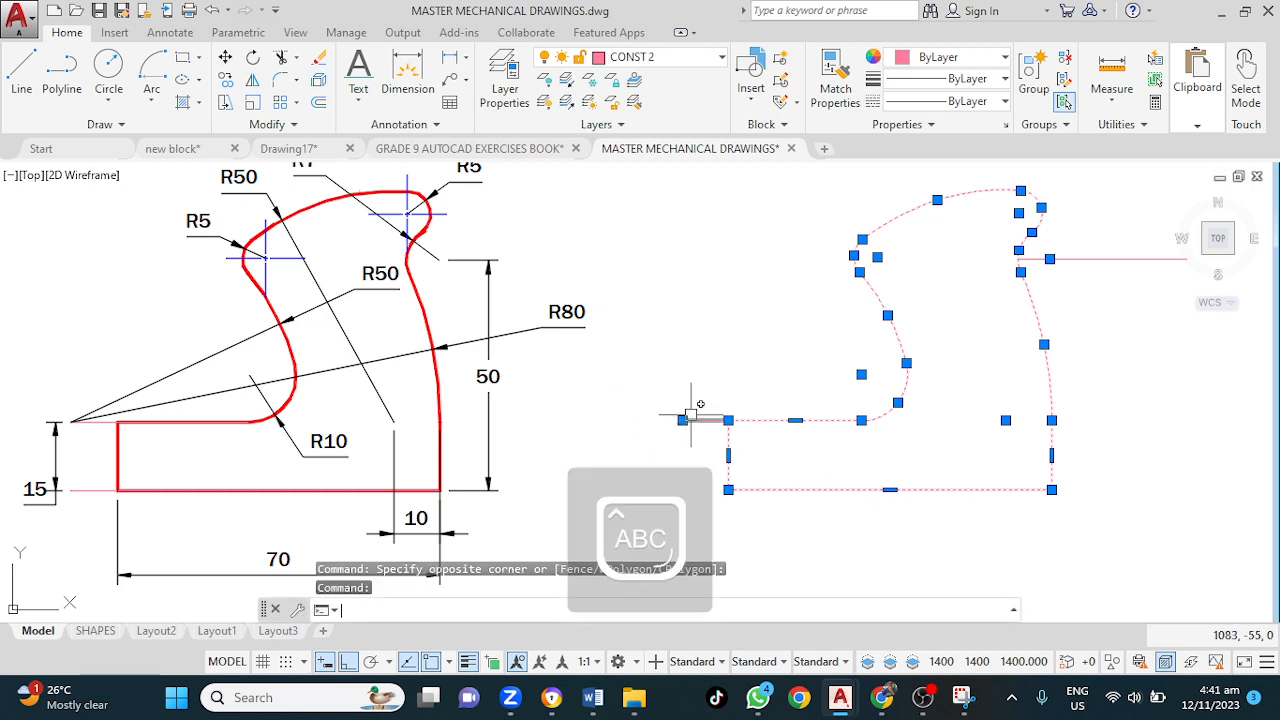
{"action": "left_click", "coordinate": [689, 416]}
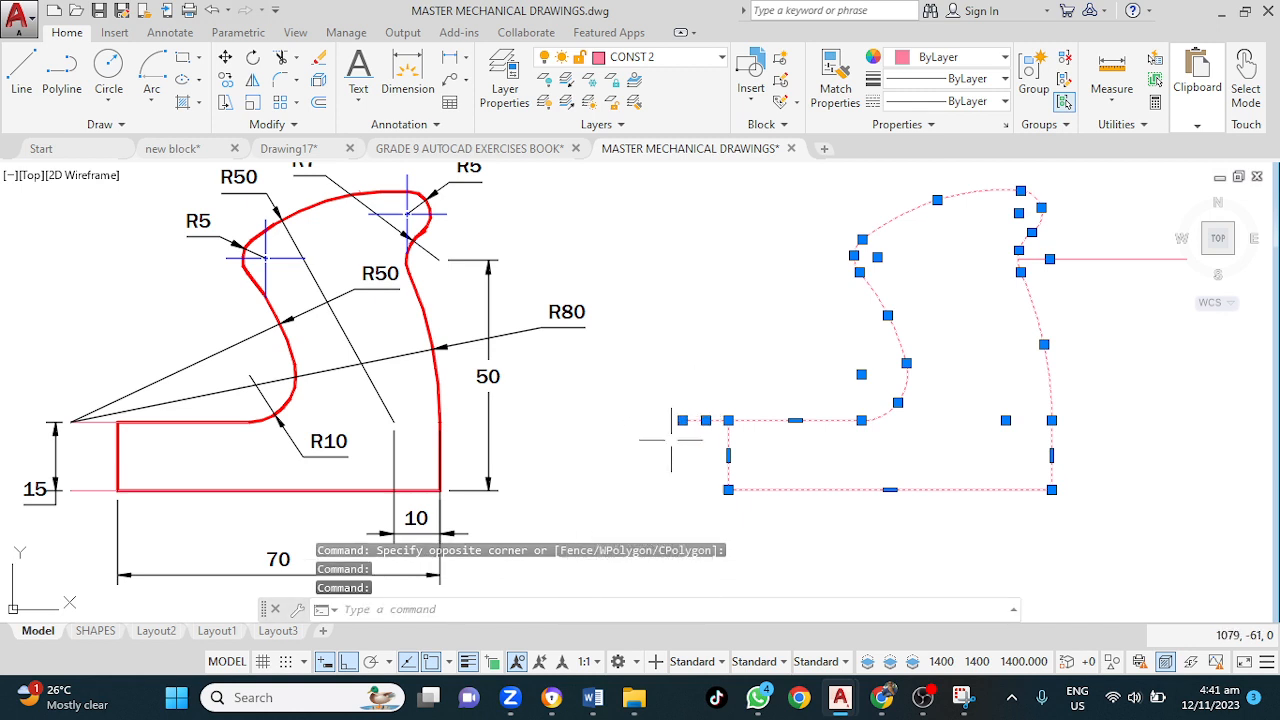
{"action": "left_click", "coordinate": [682, 420]}
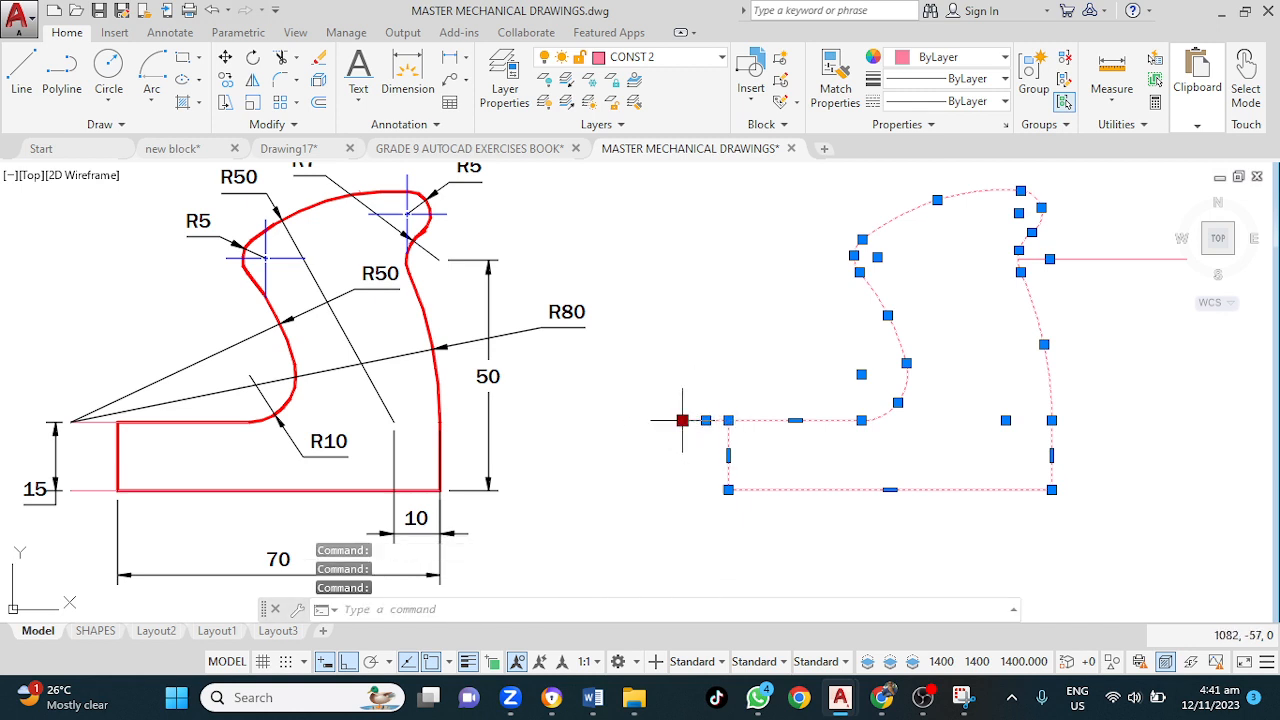
{"action": "left_click", "coordinate": [631, 465]}
{"action": "key", "text": "Escape"}
{"action": "key", "text": "Escape"}
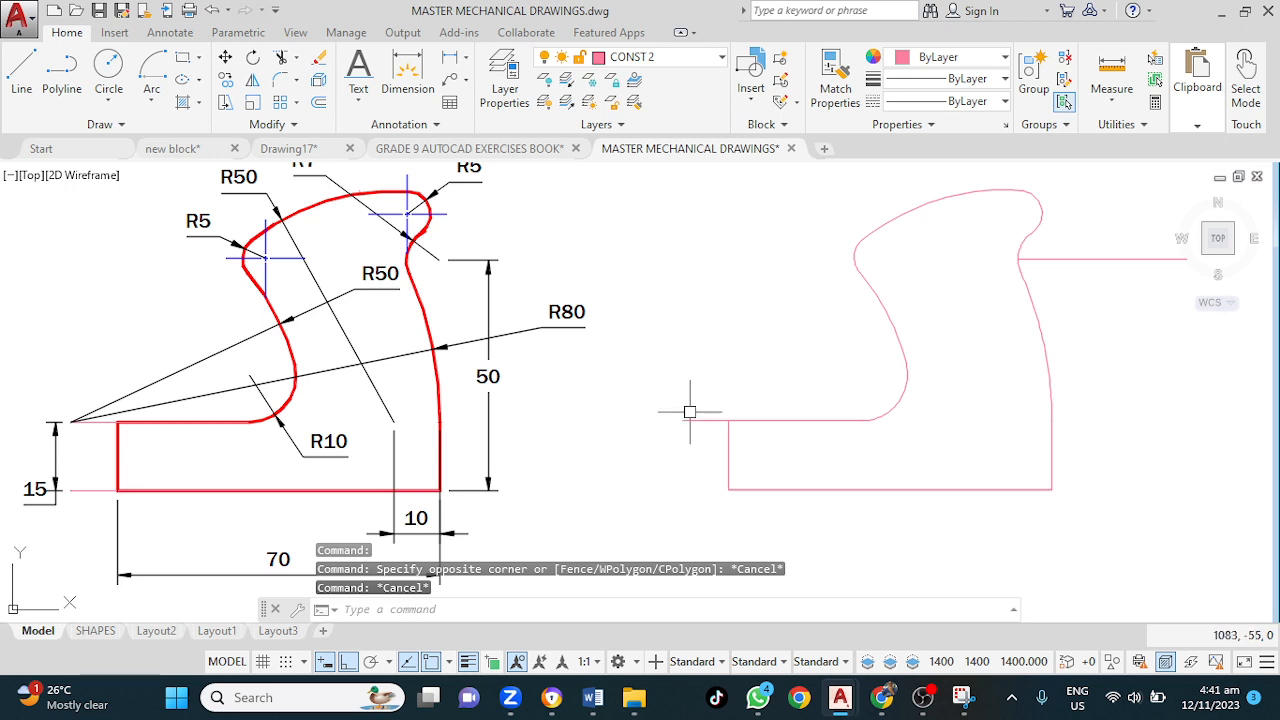
{"action": "left_click", "coordinate": [686, 421]}
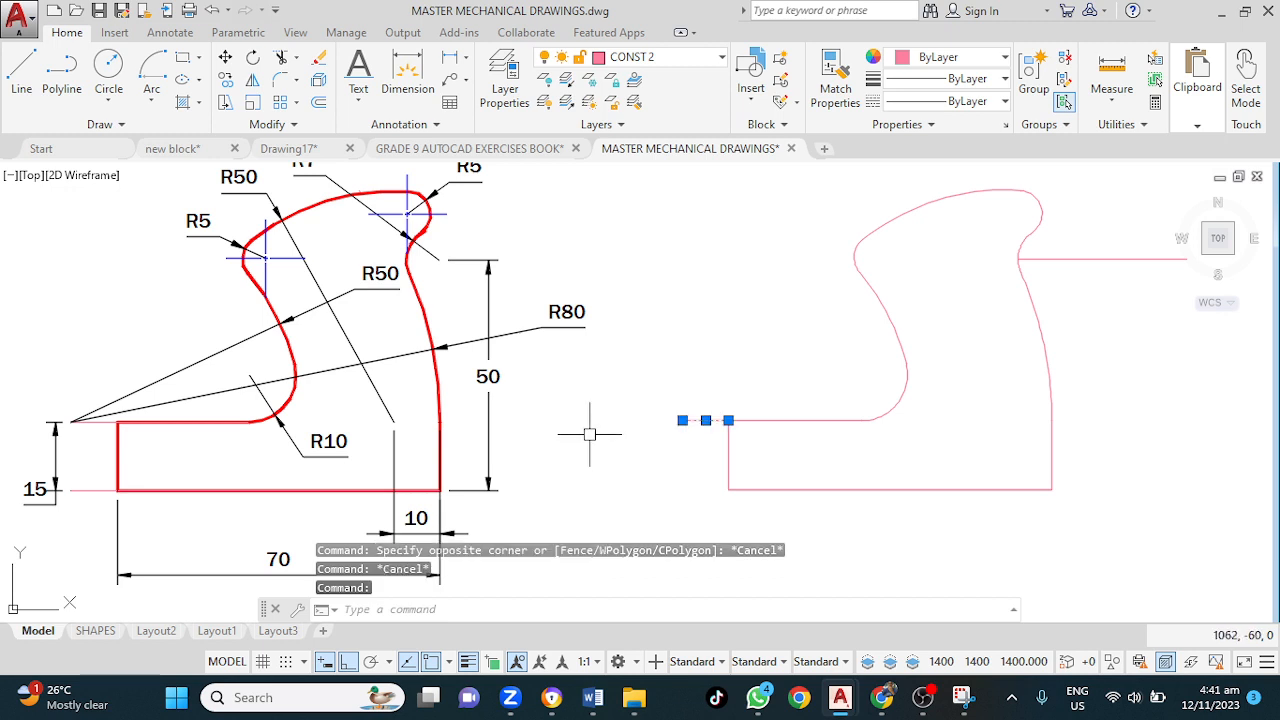
{"action": "key", "text": "Escape"}
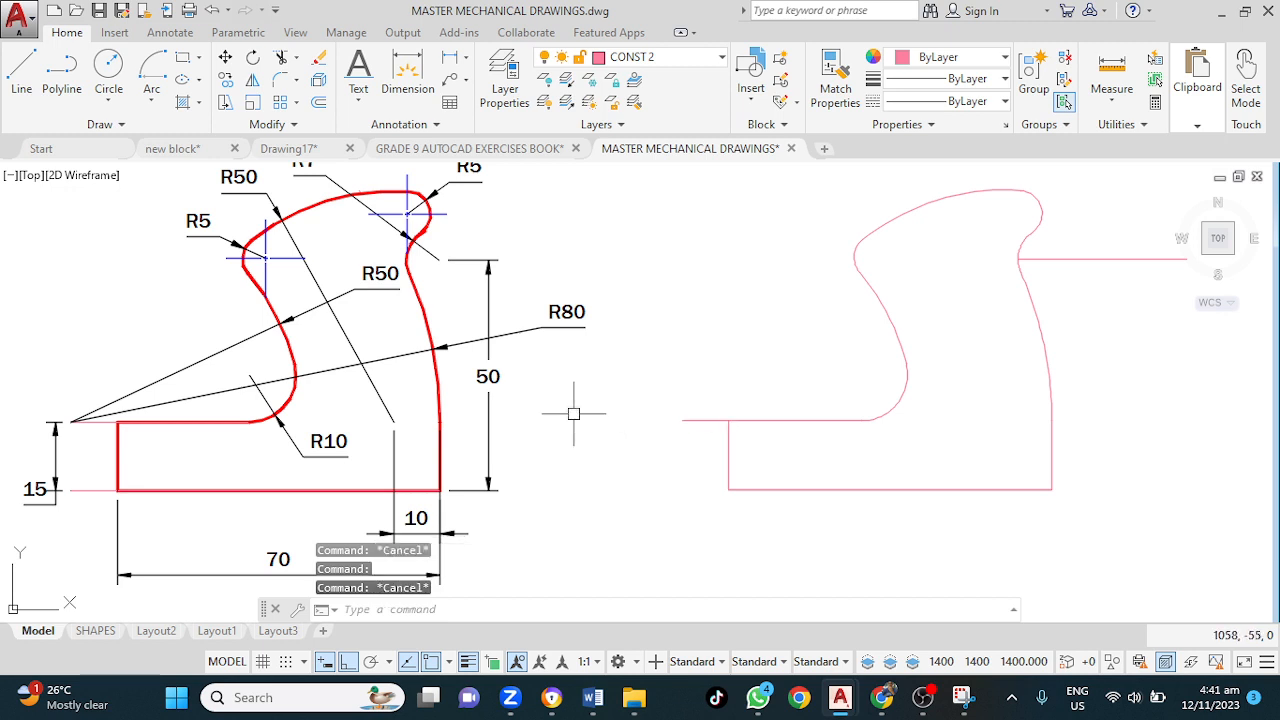
{"action": "left_click", "coordinate": [705, 420]}
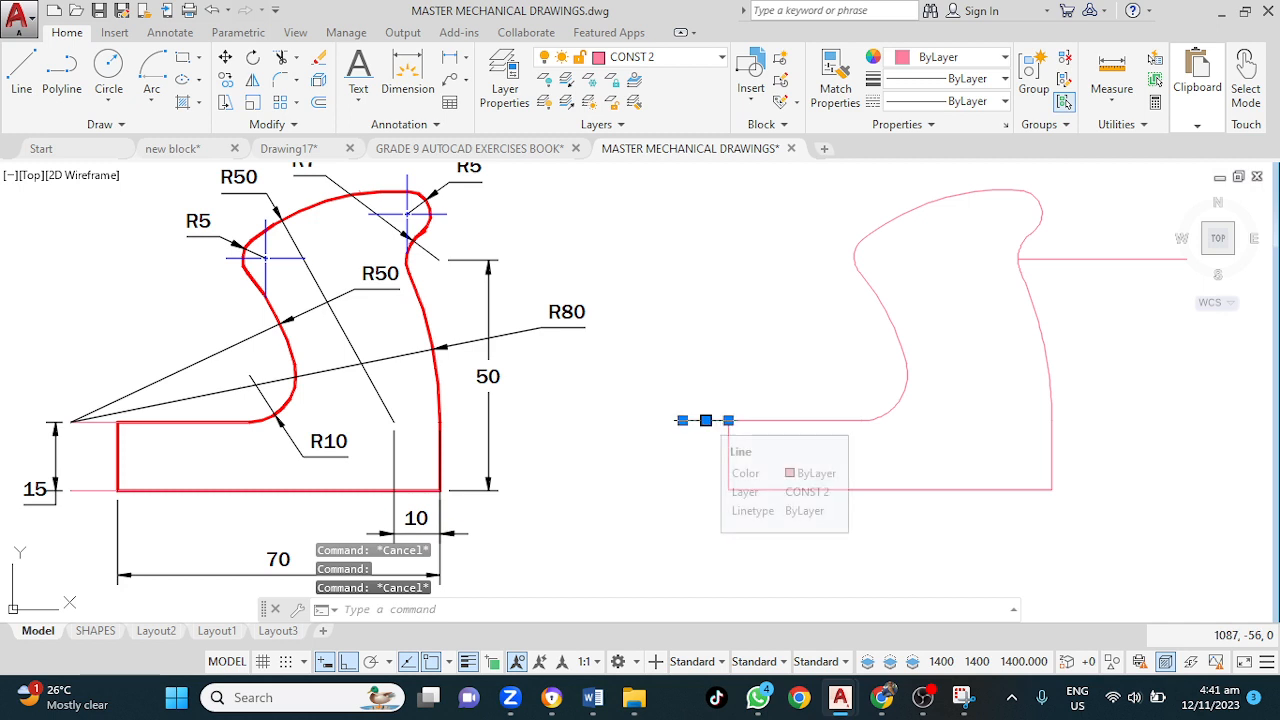
{"action": "key", "text": "Escape"}
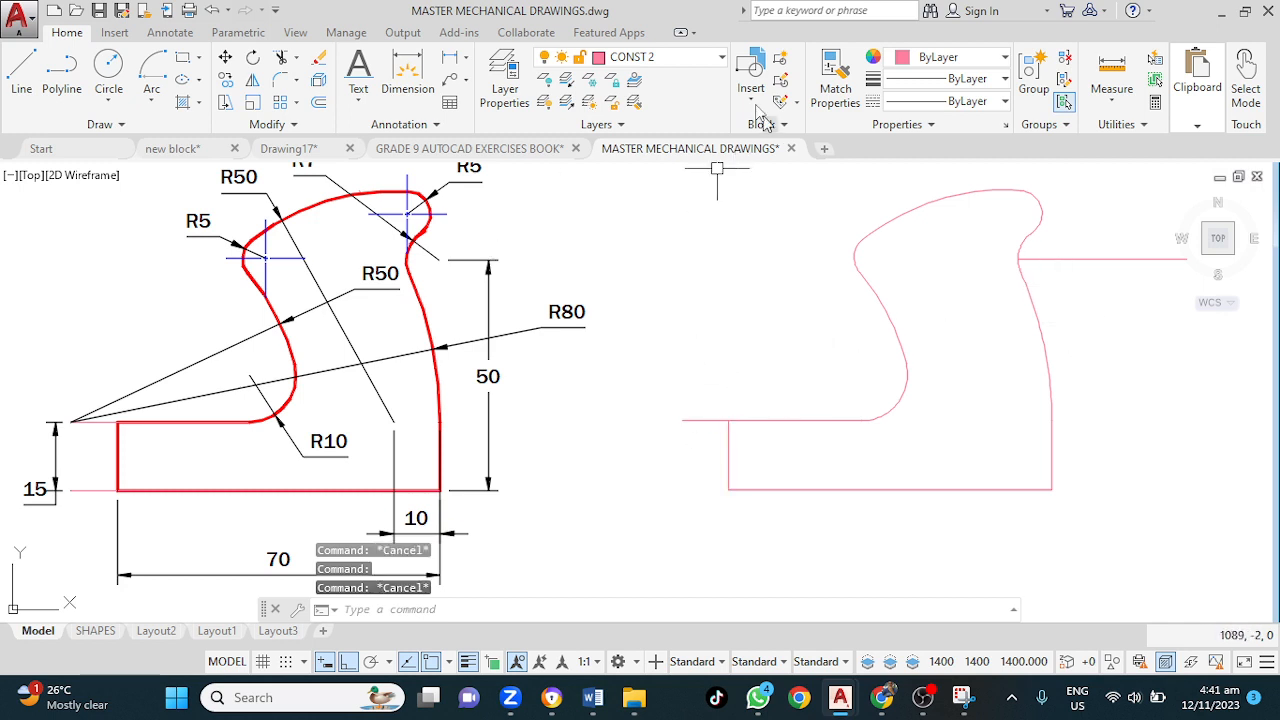
Step: Assign the whole redrawn profile, including its two projecting construction lines, to the OUTLINE P&S layer
{"action": "left_click", "coordinate": [1062, 173]}
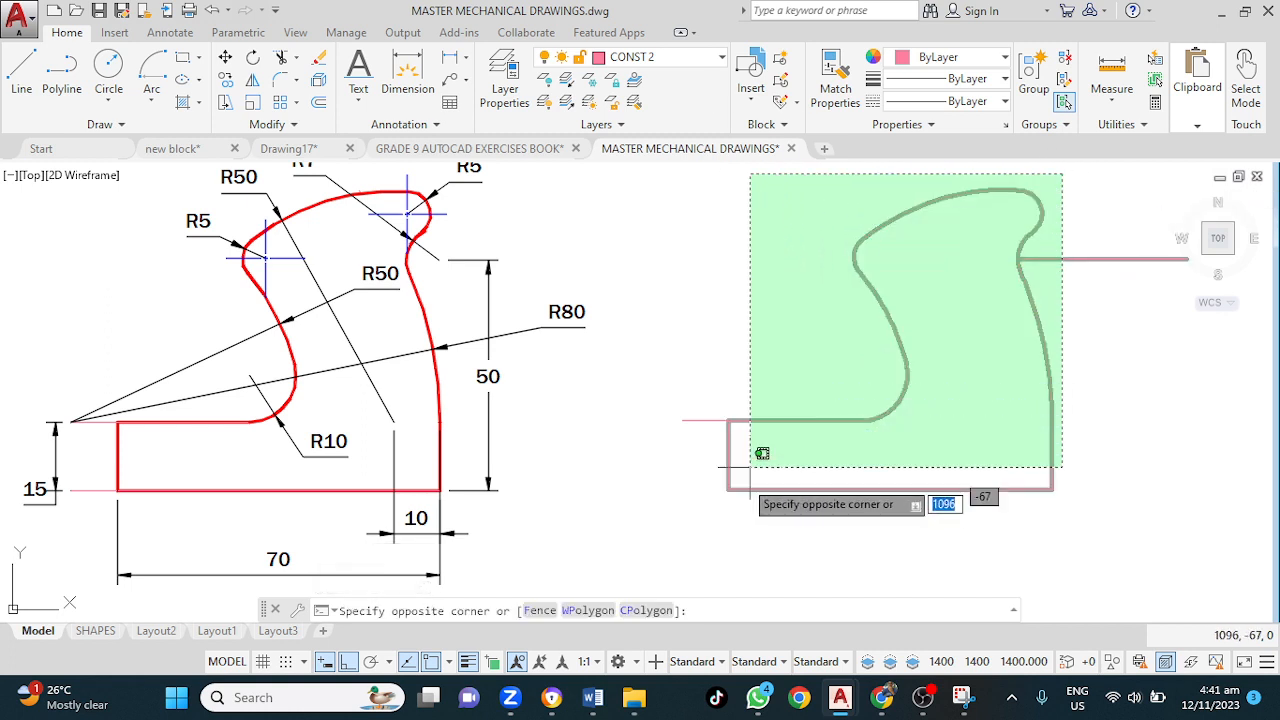
{"action": "left_click", "coordinate": [725, 517]}
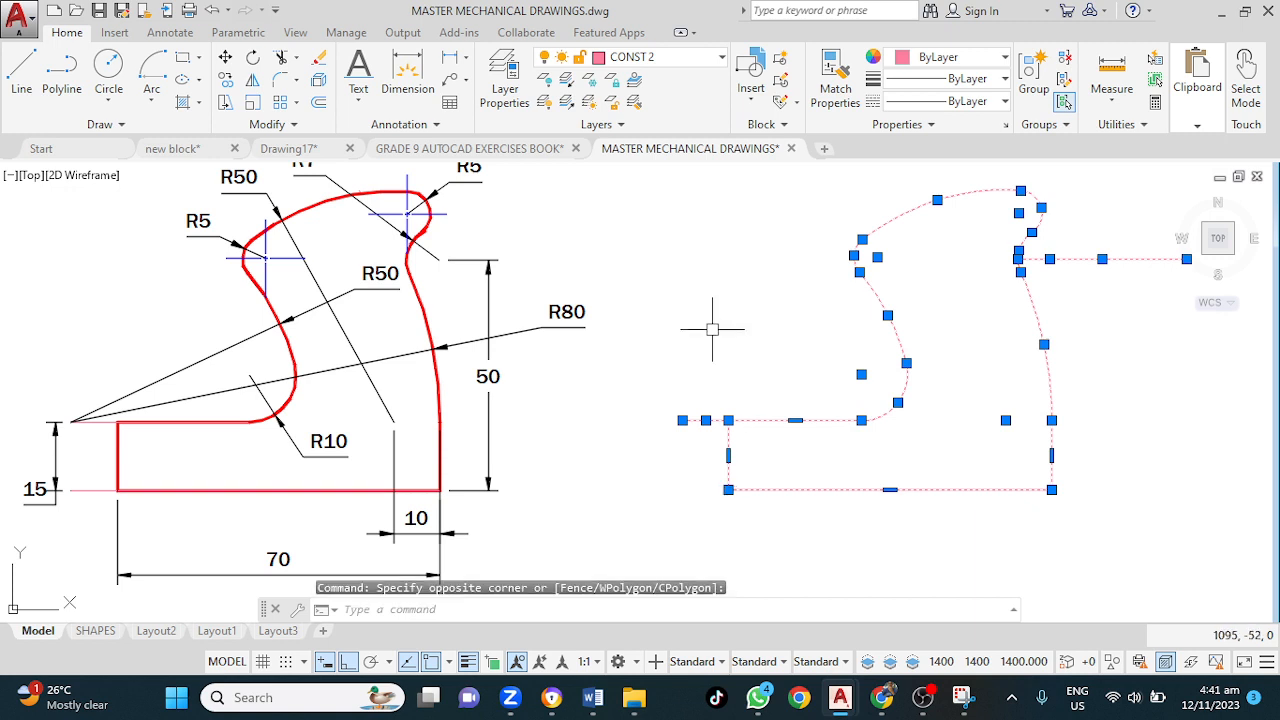
{"action": "left_click", "coordinate": [687, 60]}
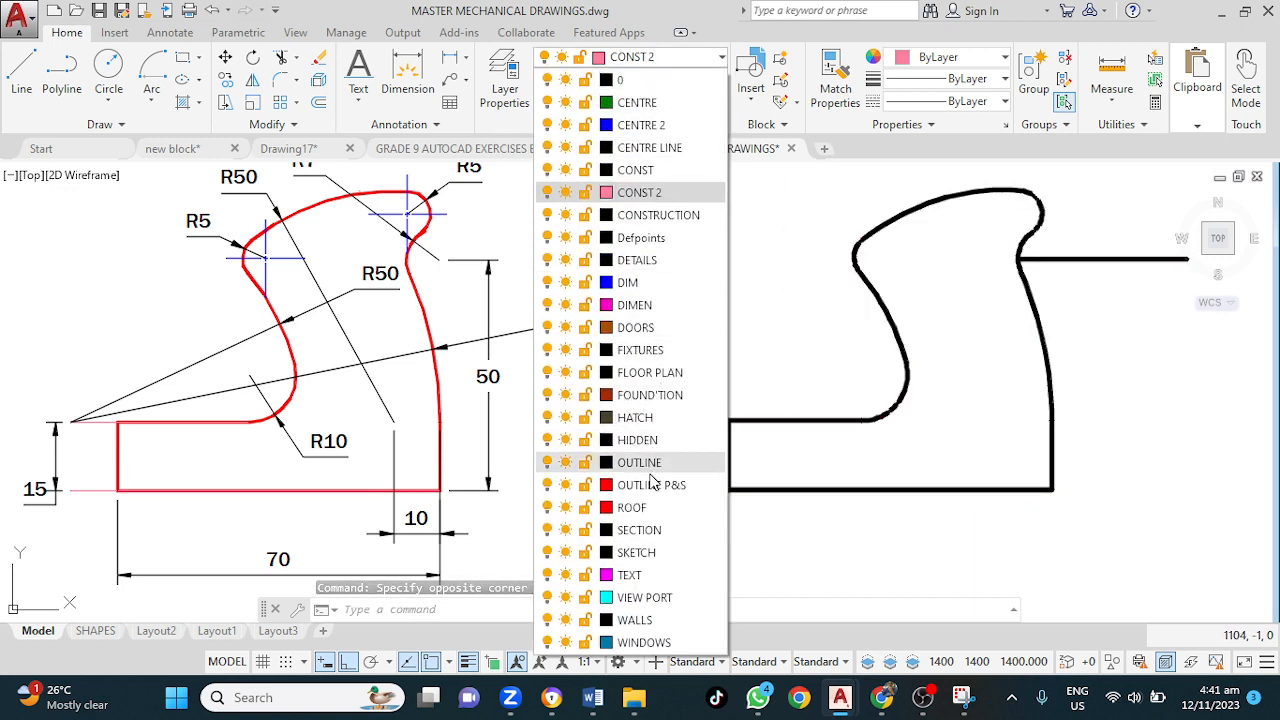
{"action": "left_click", "coordinate": [651, 485]}
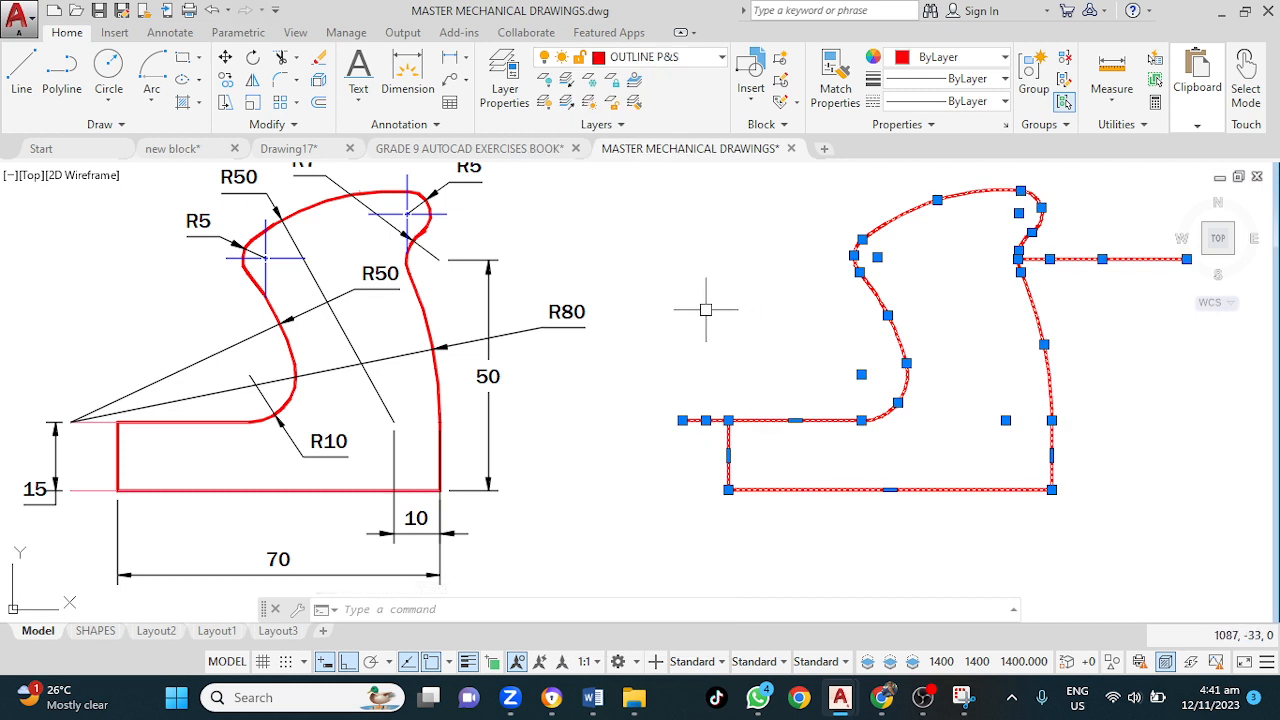
{"action": "key", "text": "Escape"}
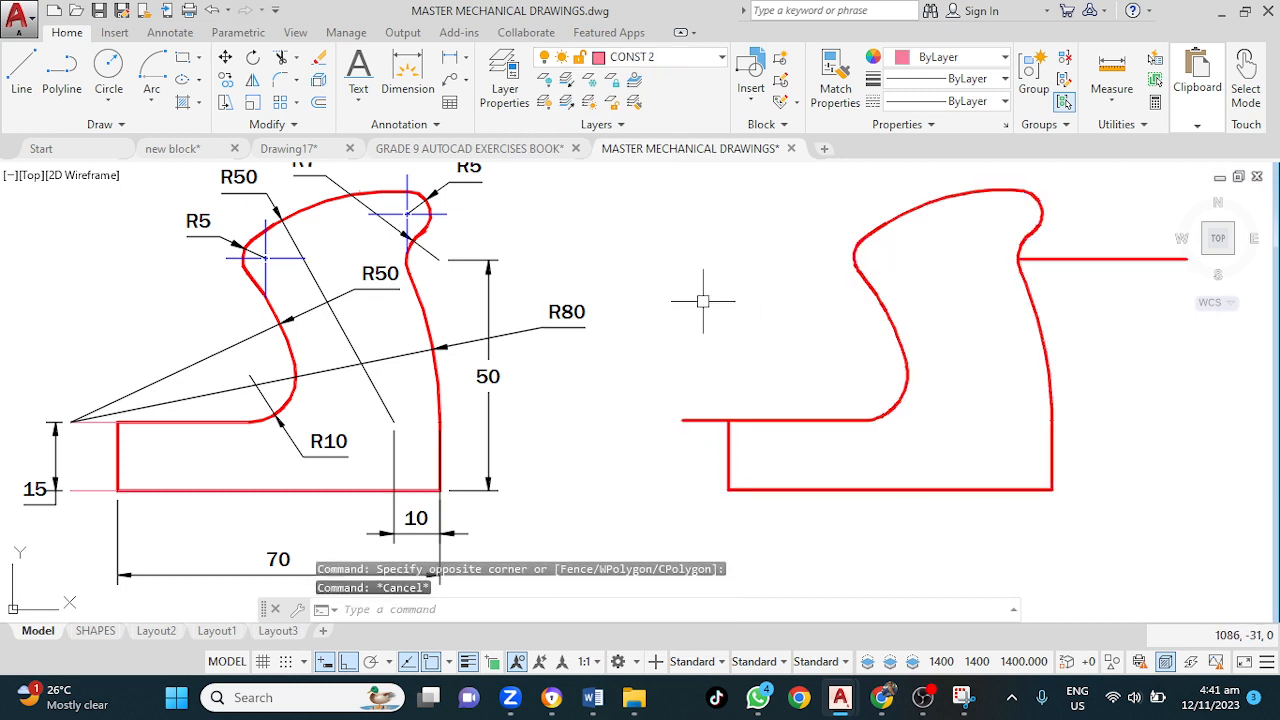
Step: Assign the short line projecting from the base's upper-left corner and the horizontal line beside the neck to the DIM layer
{"action": "left_click", "coordinate": [692, 420]}
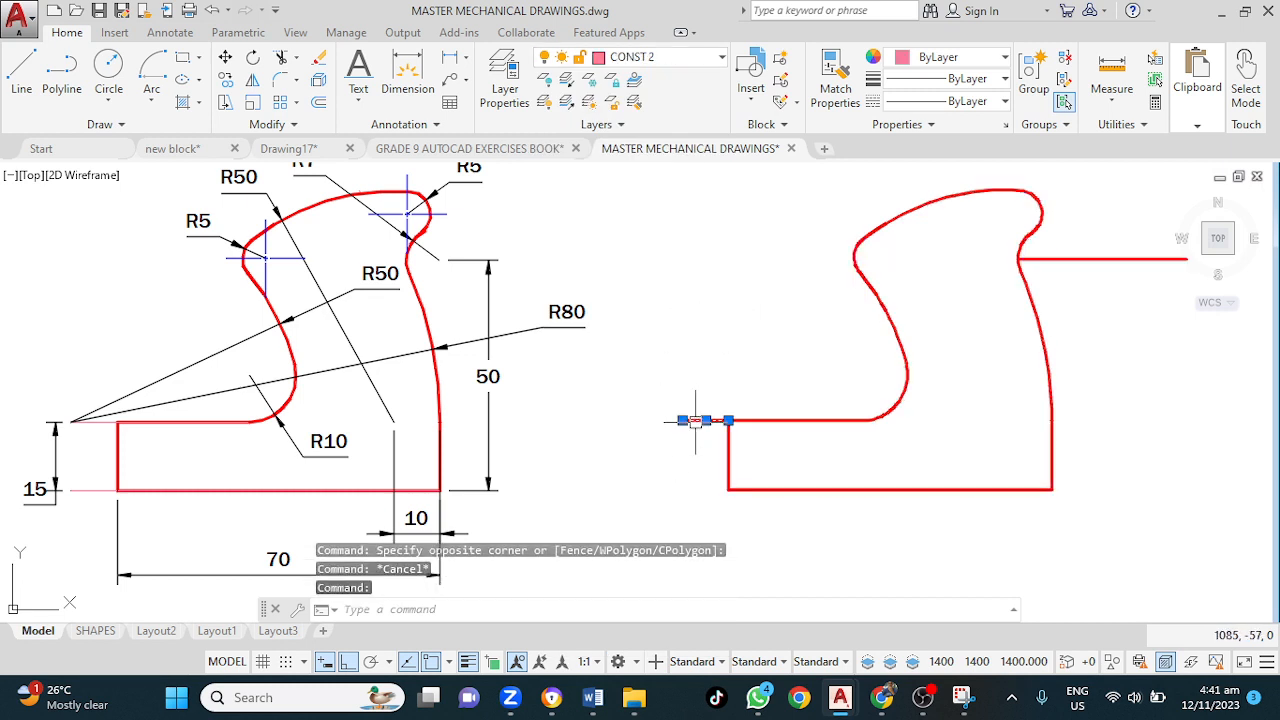
{"action": "left_click", "coordinate": [1071, 259]}
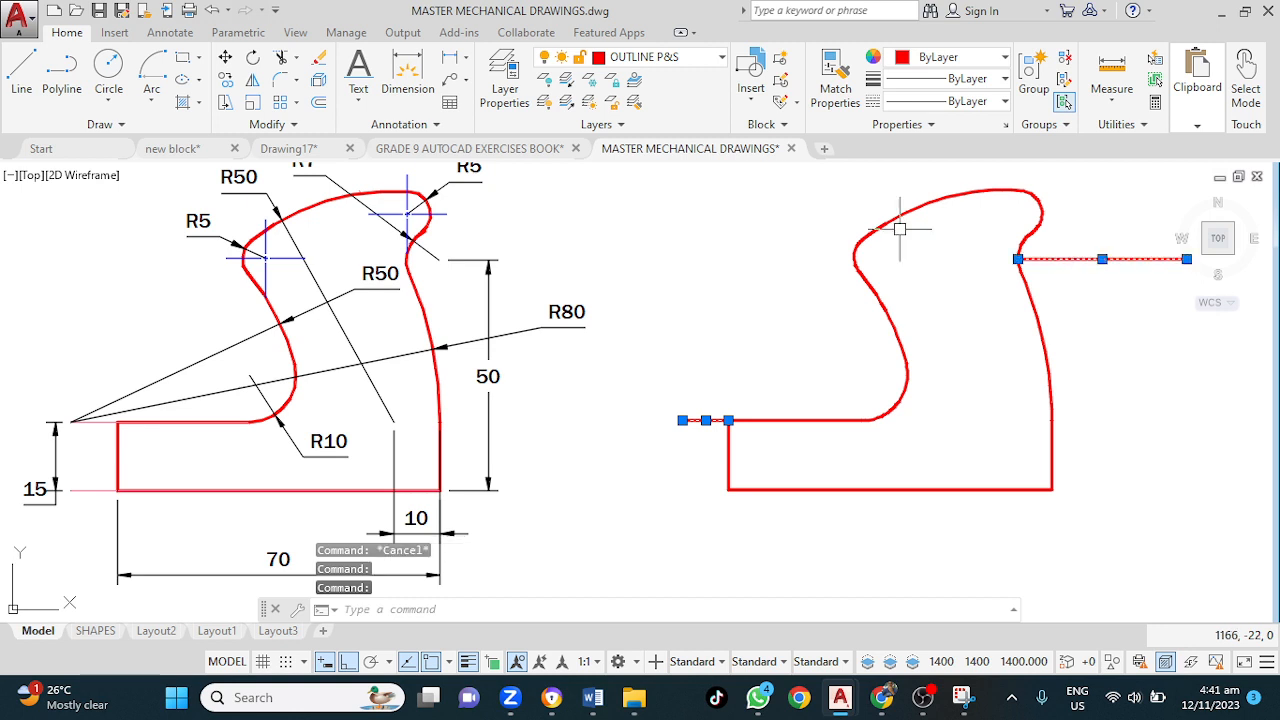
{"action": "left_click", "coordinate": [712, 60]}
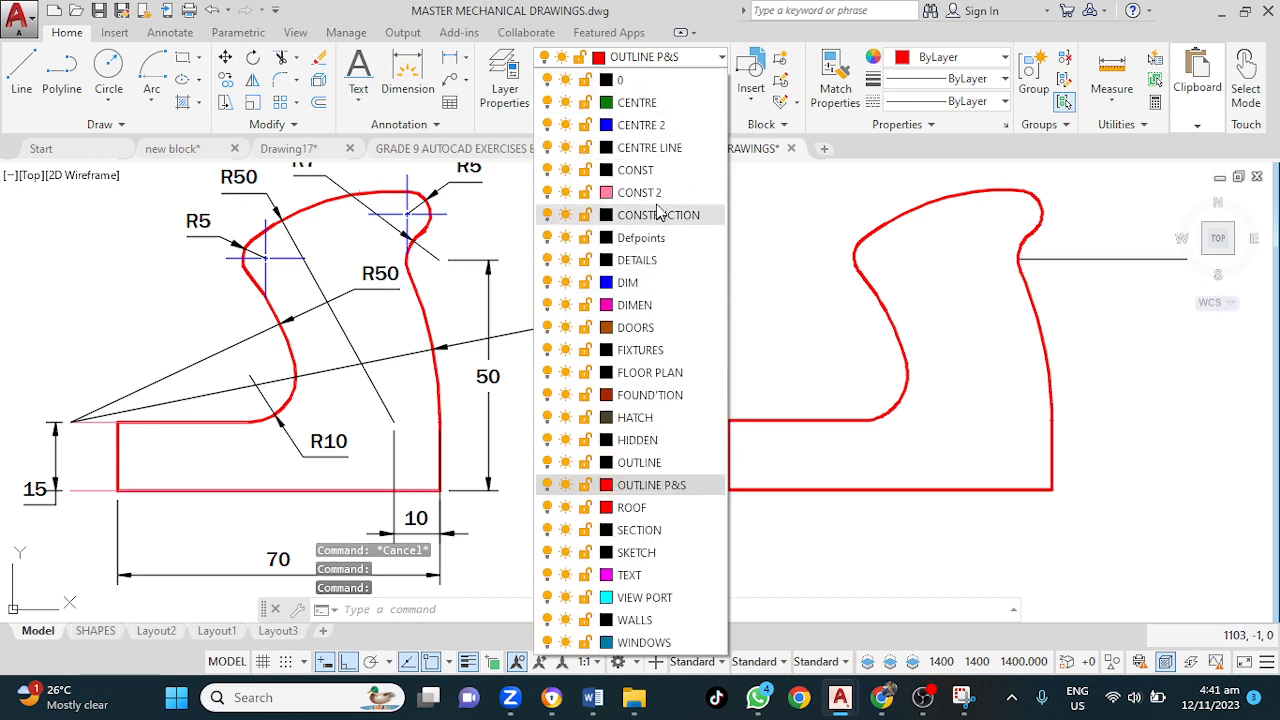
{"action": "left_click", "coordinate": [638, 282]}
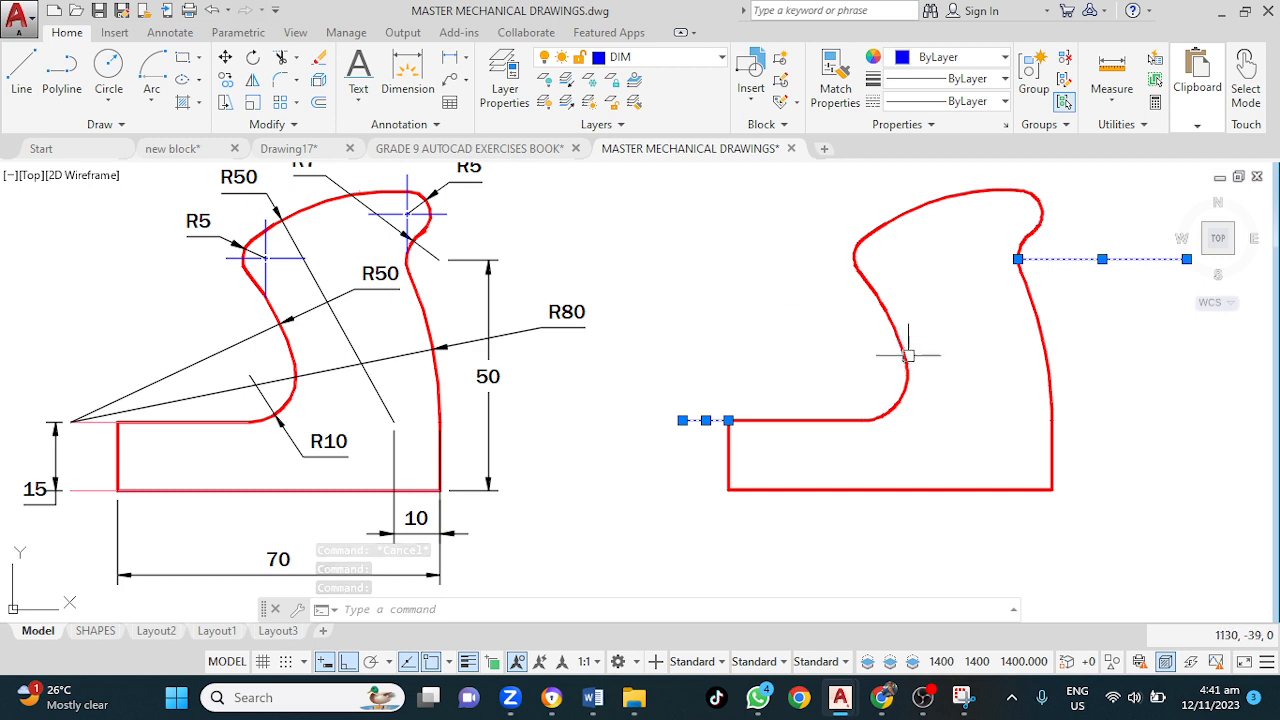
{"action": "key", "text": "Escape"}
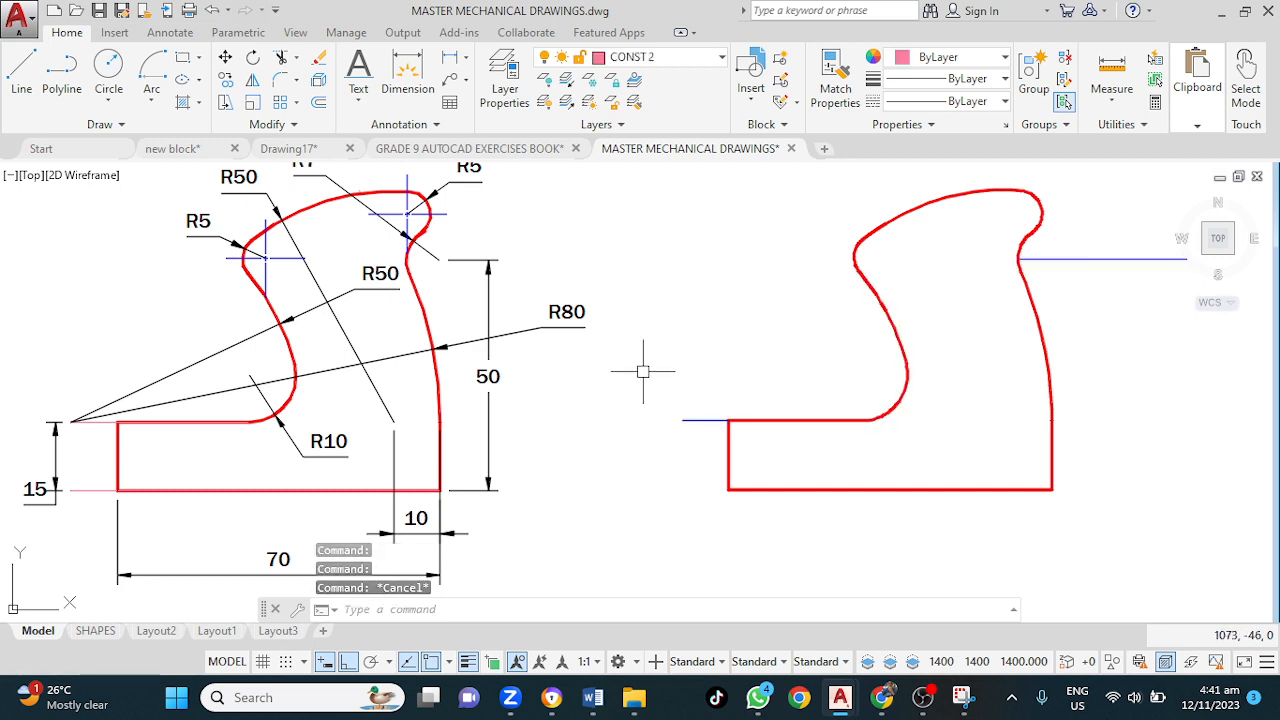
{"action": "scroll", "coordinate": [651, 366], "scroll_direction": "down", "scroll_amount": 2}
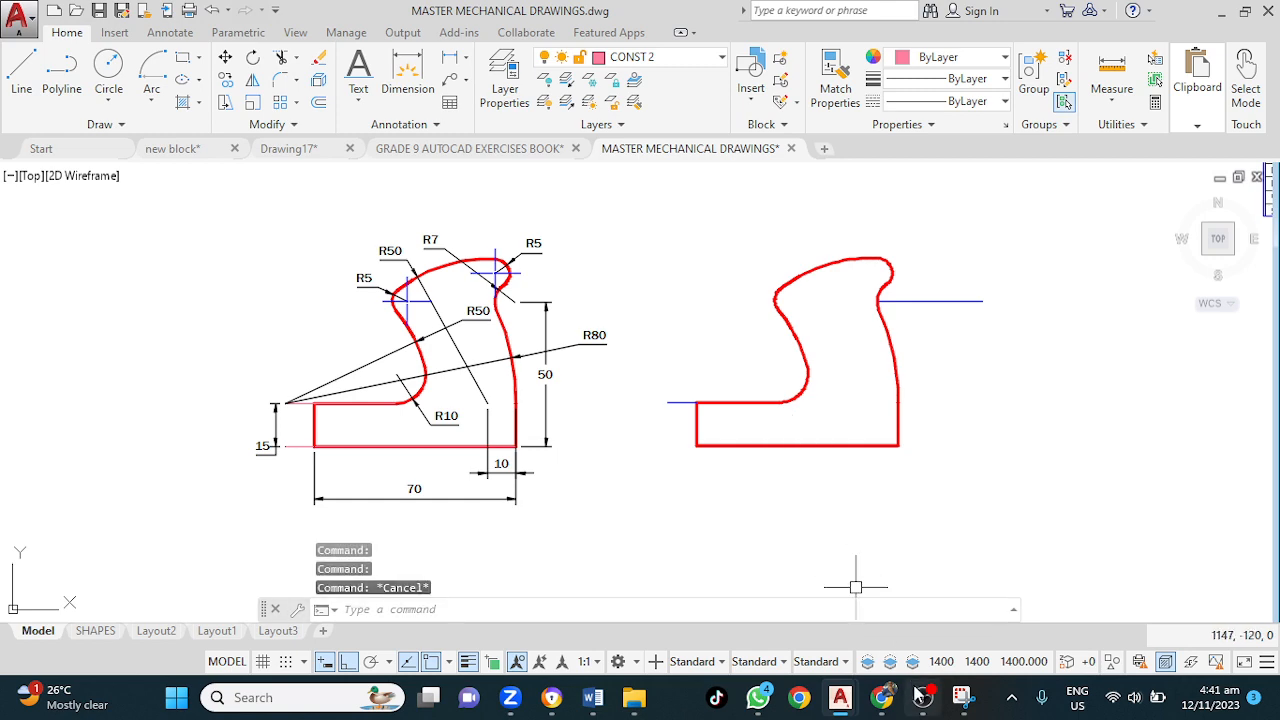